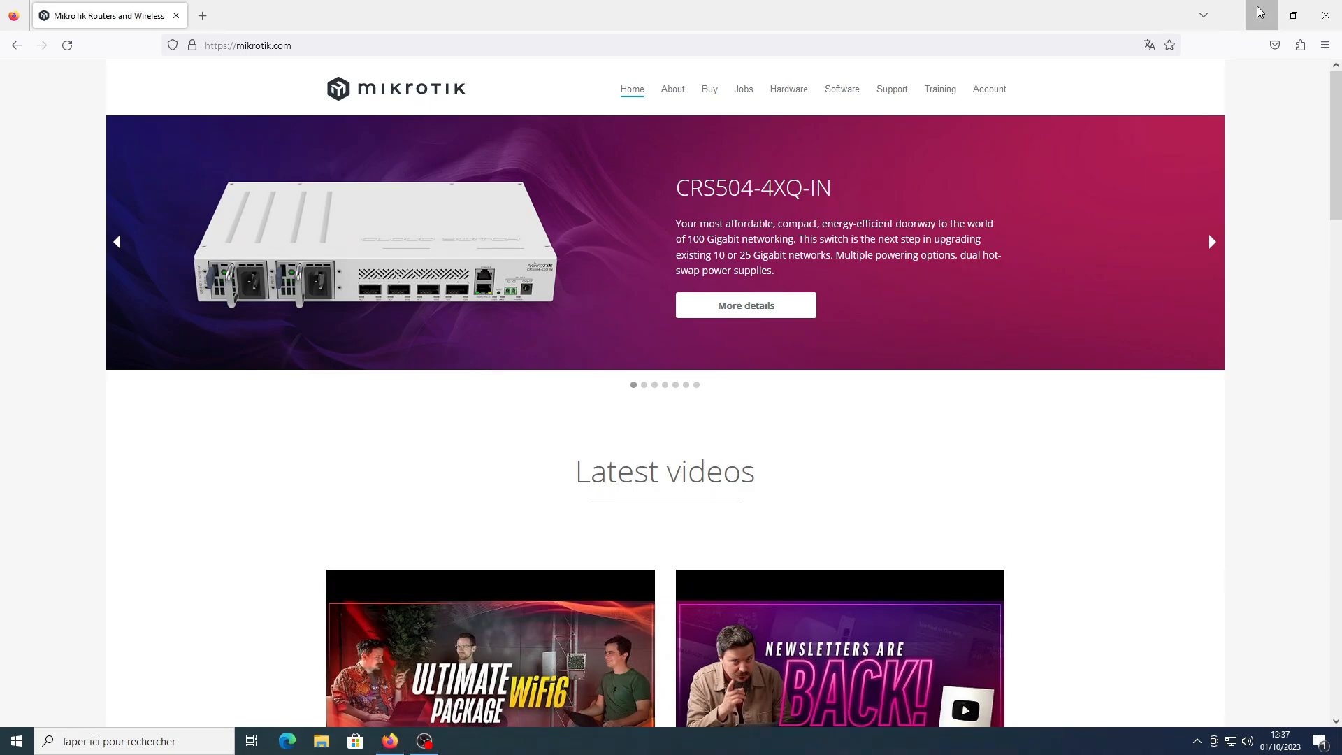
Launch winbox64.exe from a Windows search for winbox
key("super")
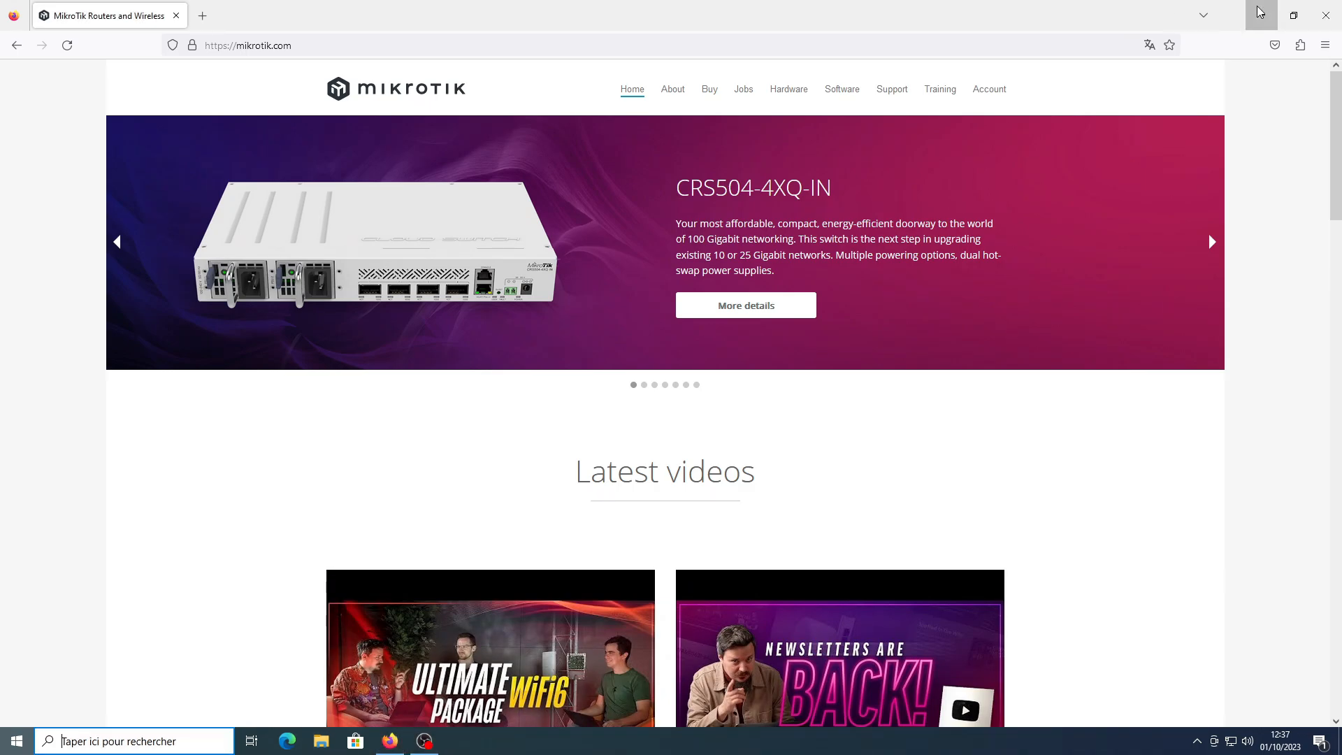
type("winbox")
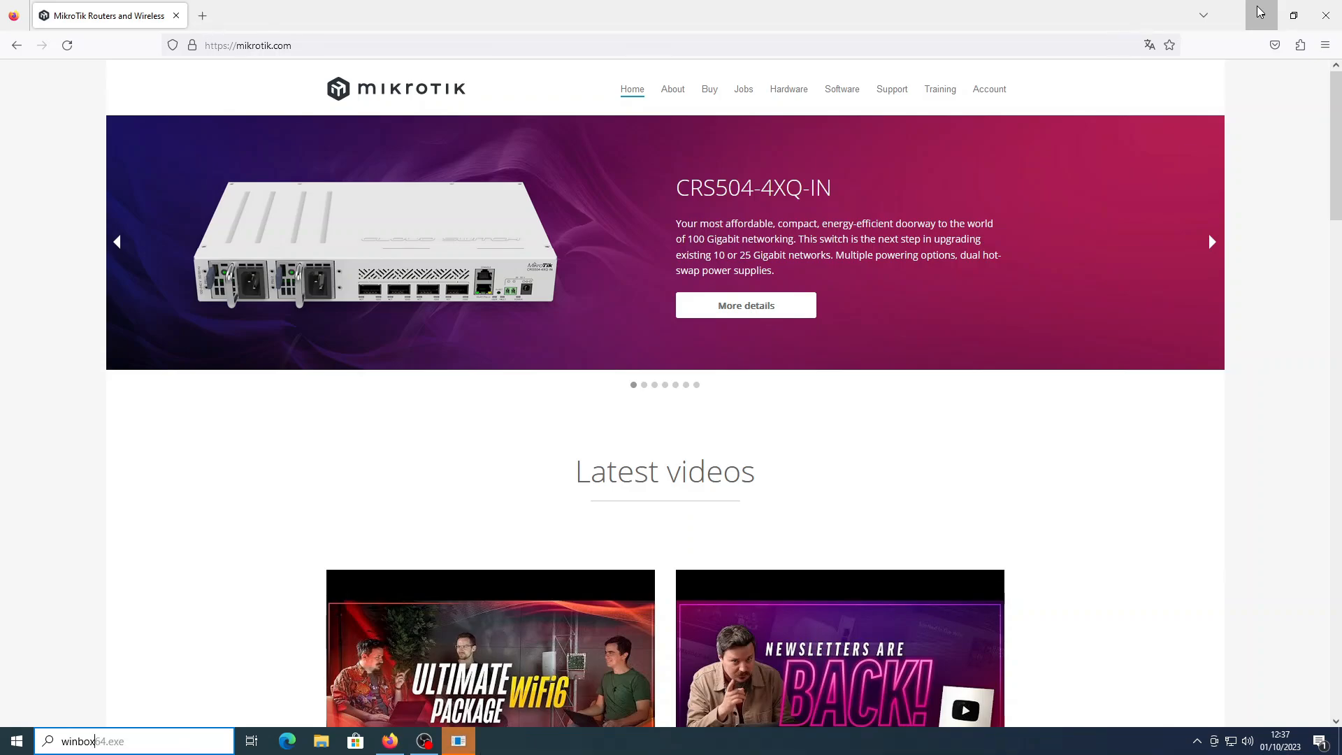
left_click(469, 733)
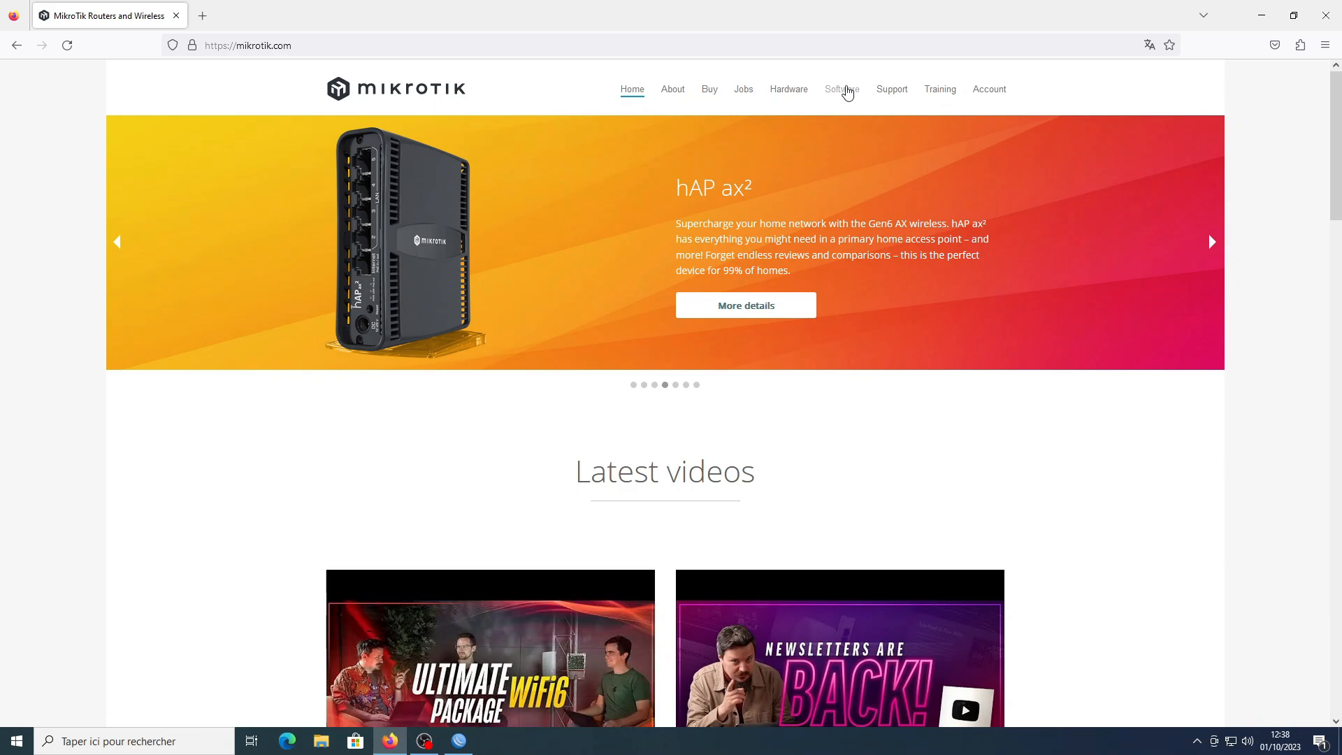
Go to mikrotik.com's Software page and on to the RouterOS download archive
left_click(847, 92)
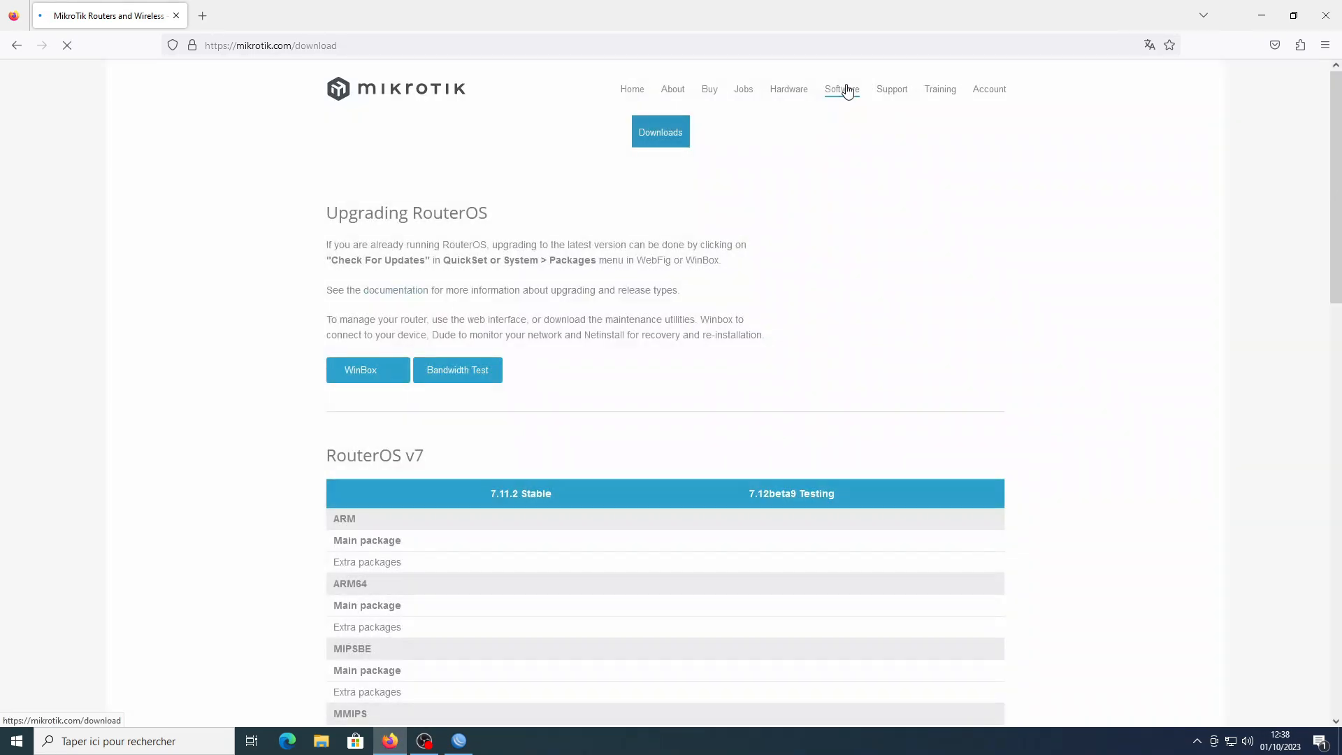
scroll(538, 512, "down", 3)
scroll(538, 511, "down", 3)
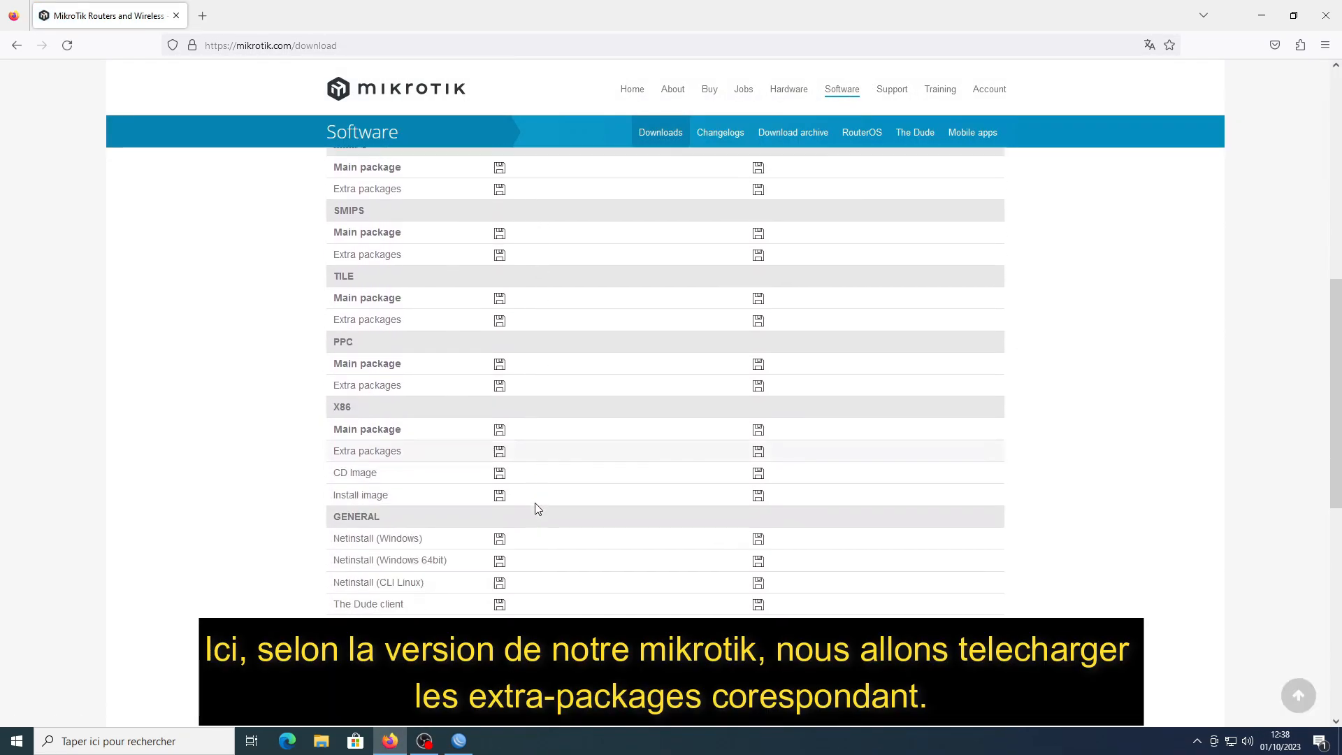
scroll(534, 510, "up", 5)
left_click(797, 132)
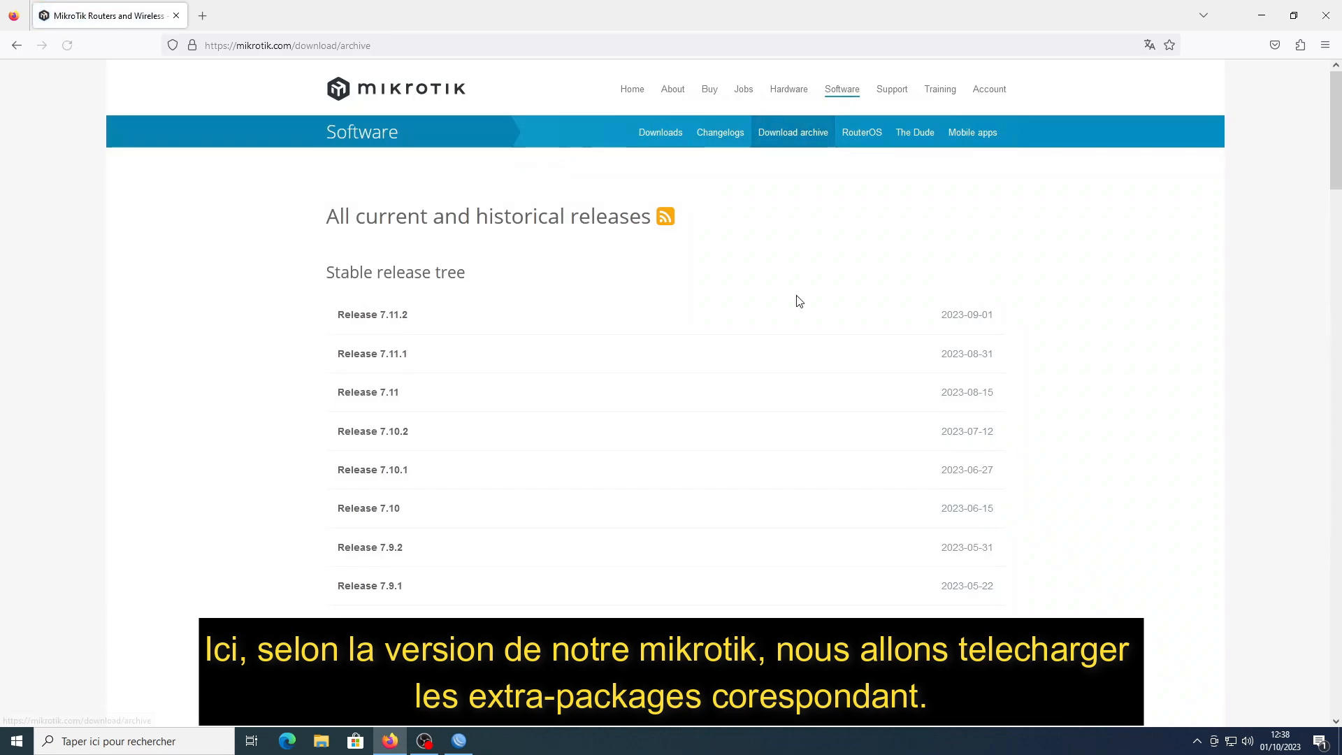
Expand Release 6.48.7 and download all_packages-mipsbe-6.48.7.zip
scroll(920, 272, "down", 15)
scroll(923, 280, "down", 10)
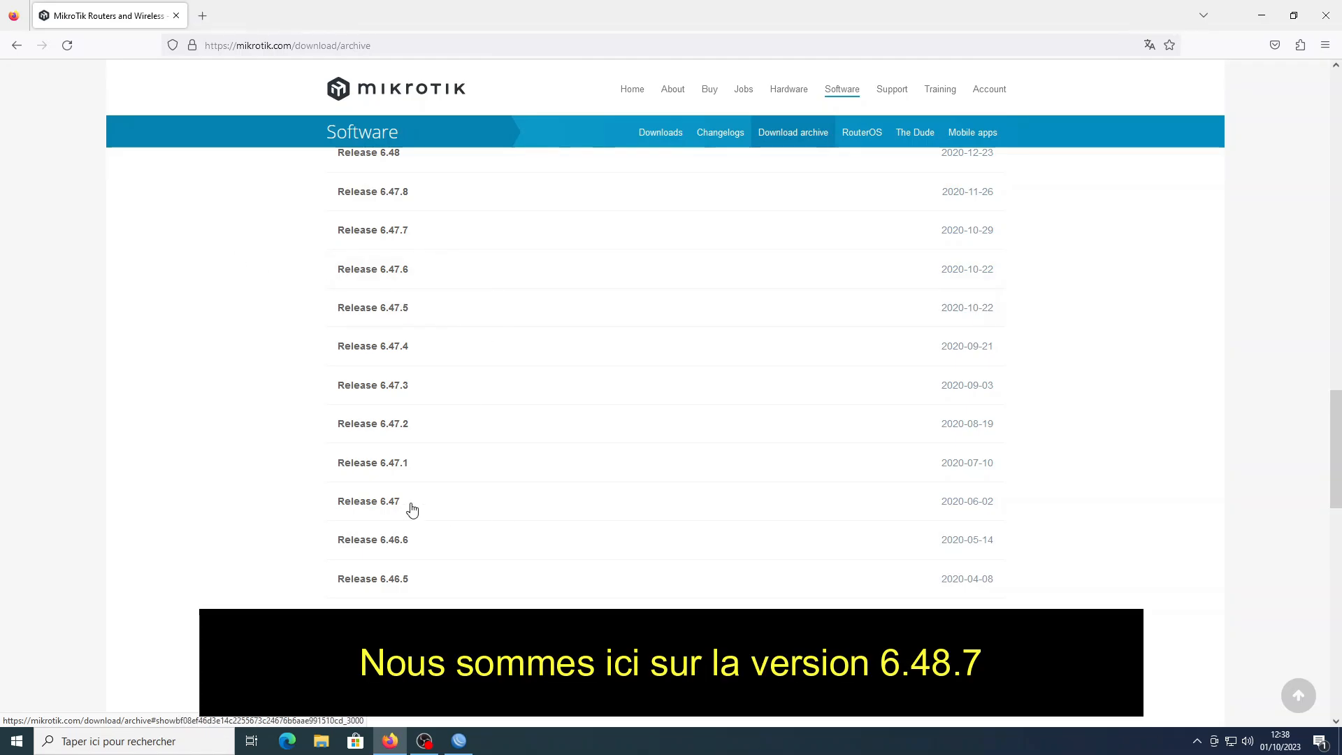
scroll(414, 369, "down", 2)
scroll(414, 367, "down", 15)
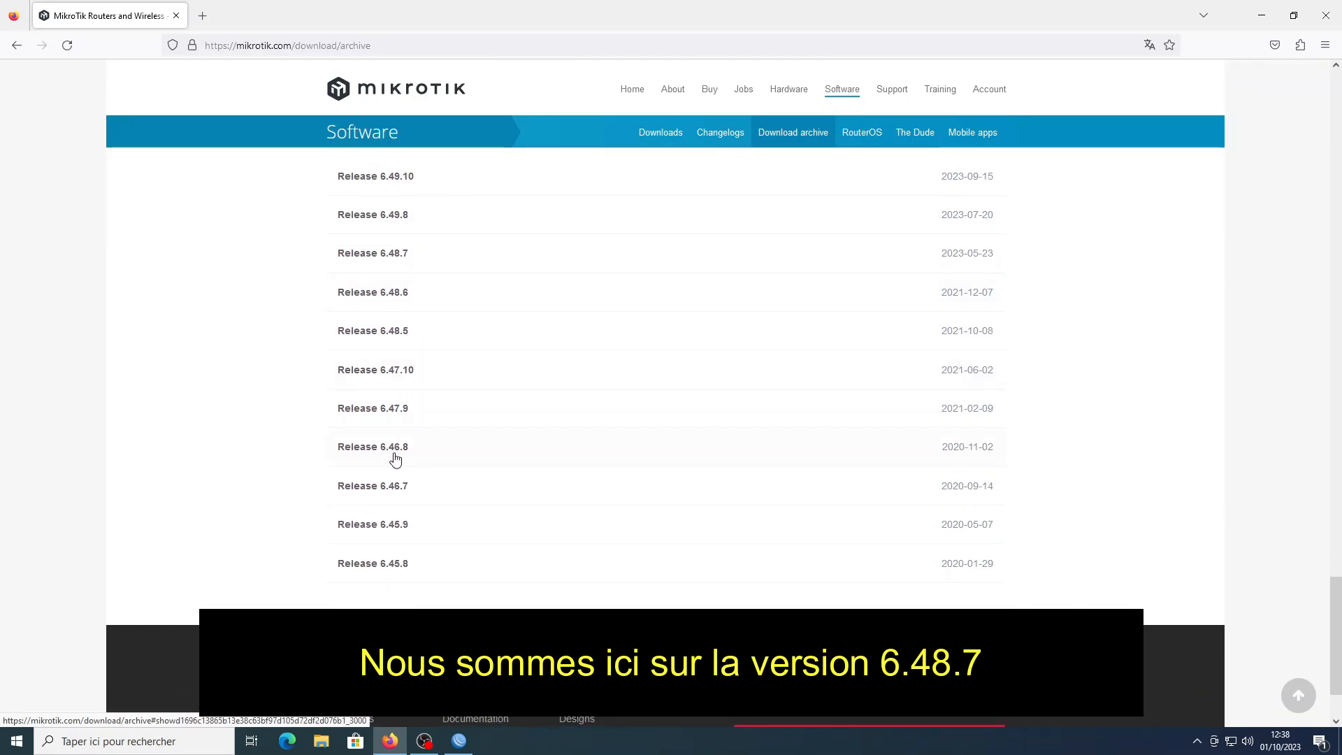
scroll(401, 473, "up", 2)
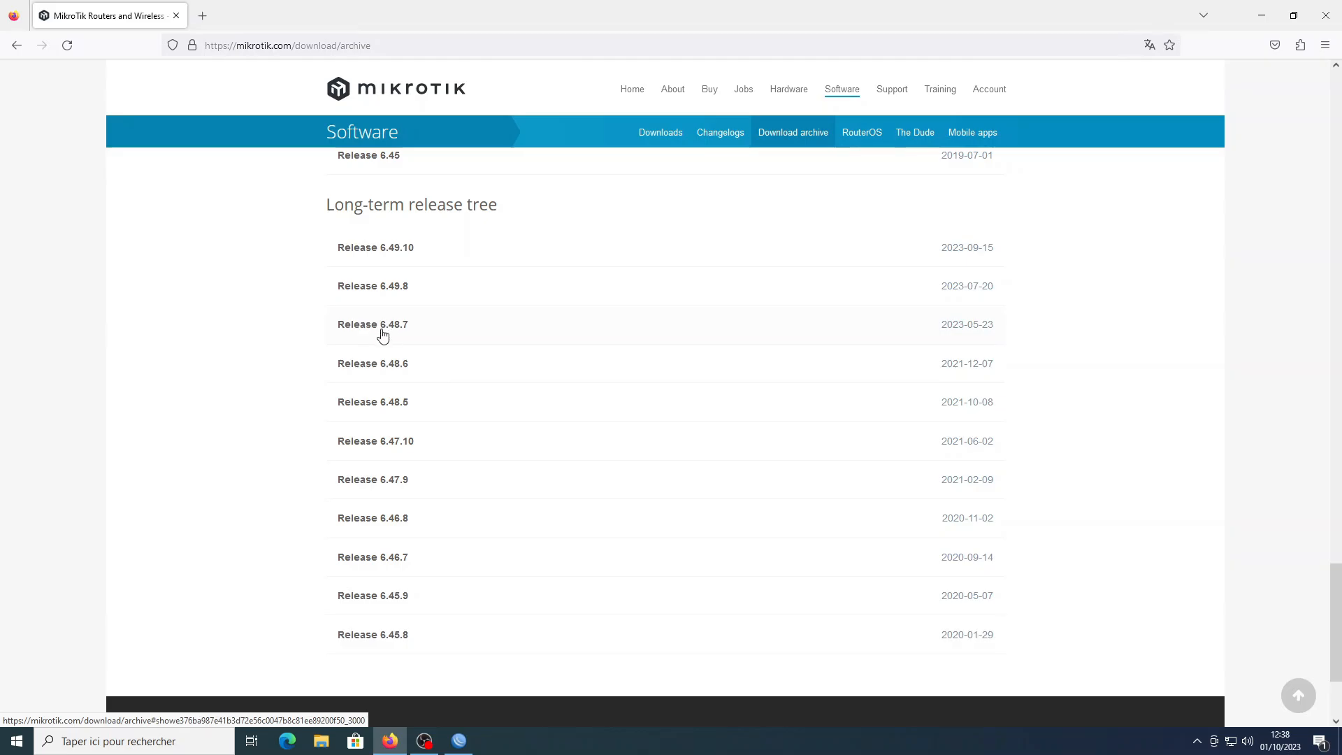
left_click(382, 327)
scroll(418, 416, "down", 3)
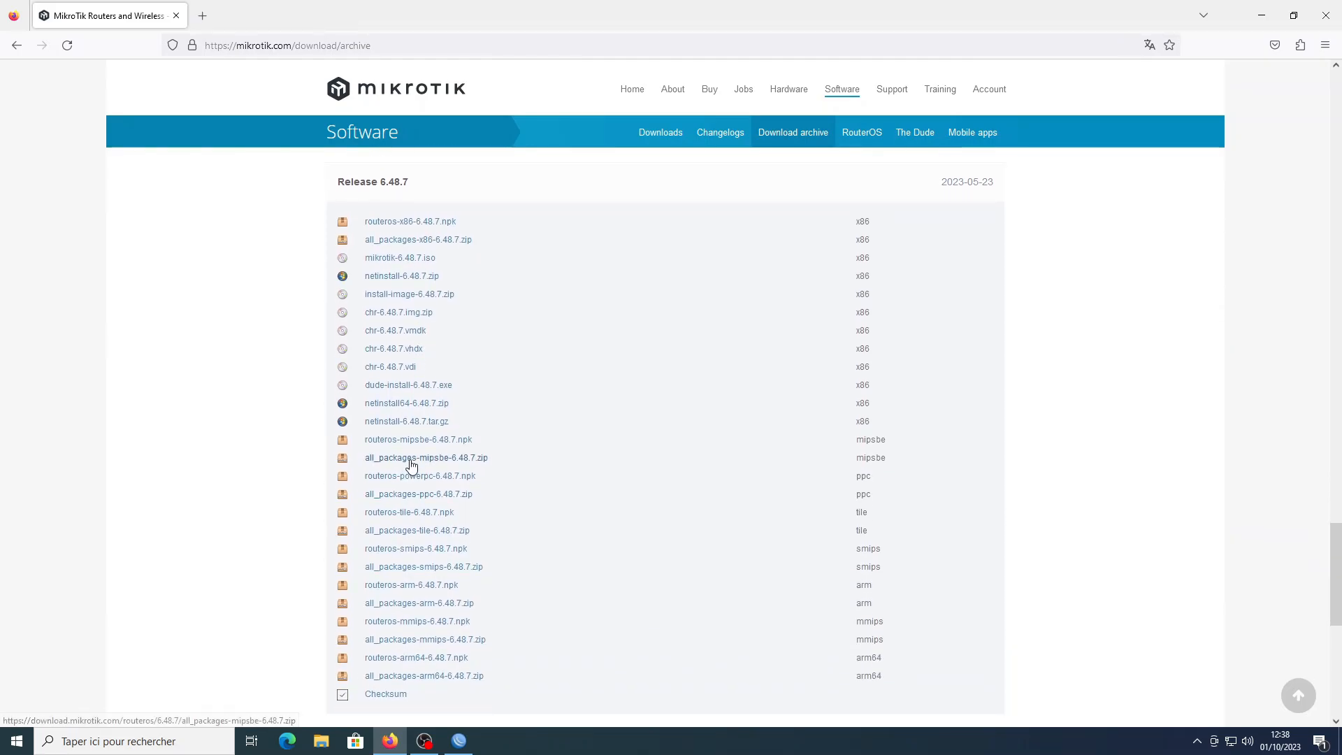
left_click(412, 464)
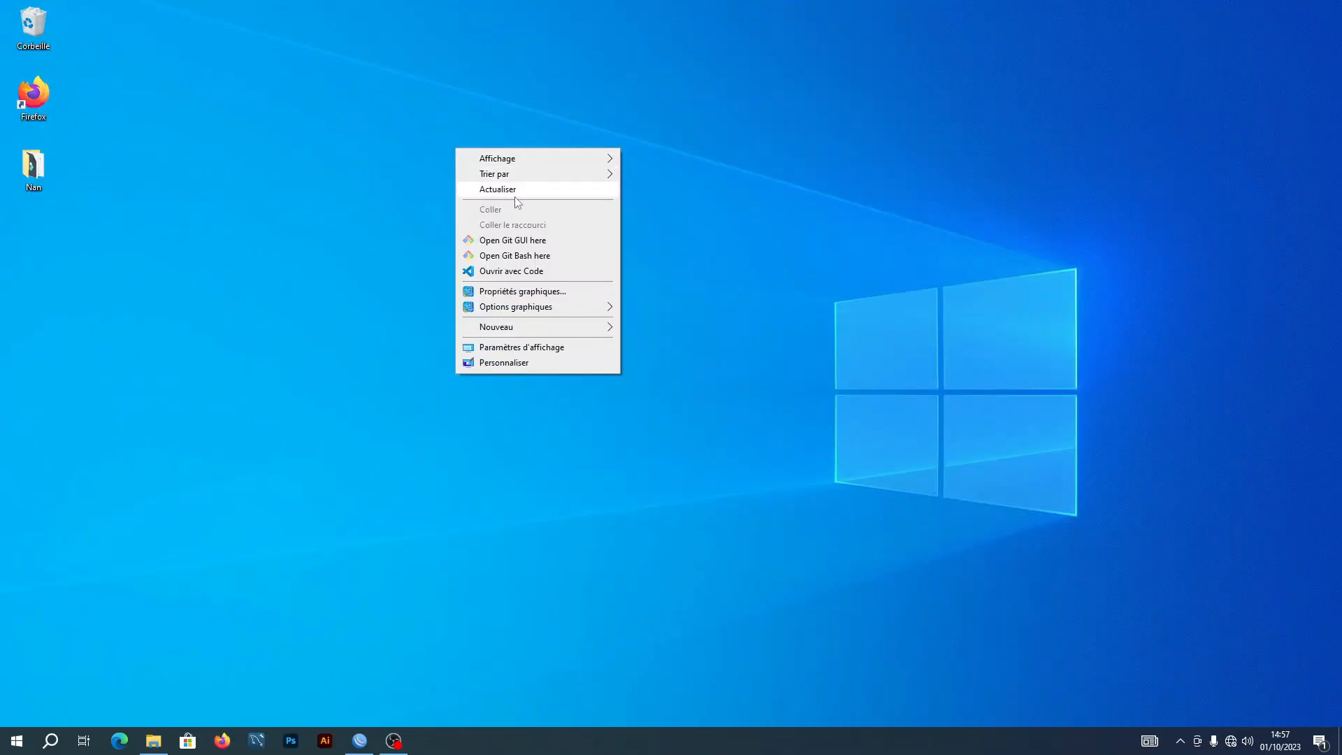
Restore the RB951Ui-2HnD WinBox session and open its File List, moved to the upper left
left_click(516, 190)
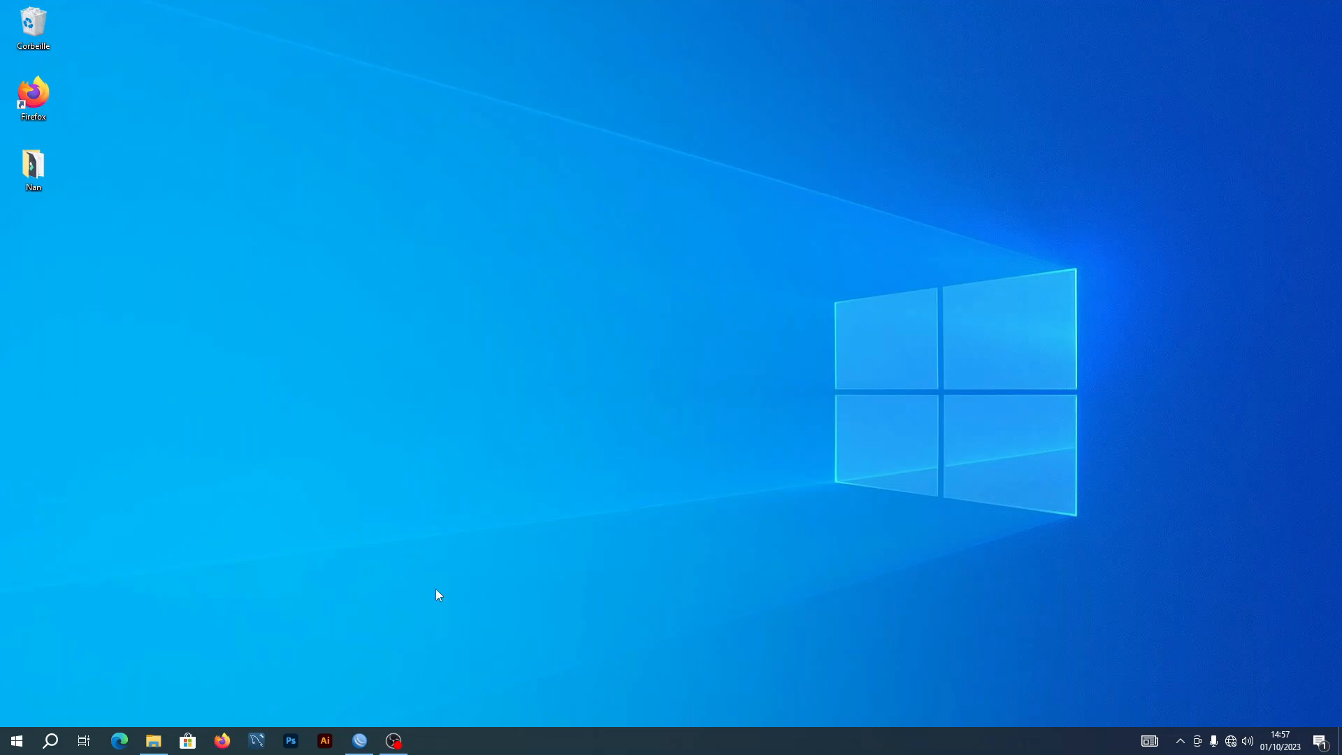
left_click(360, 740)
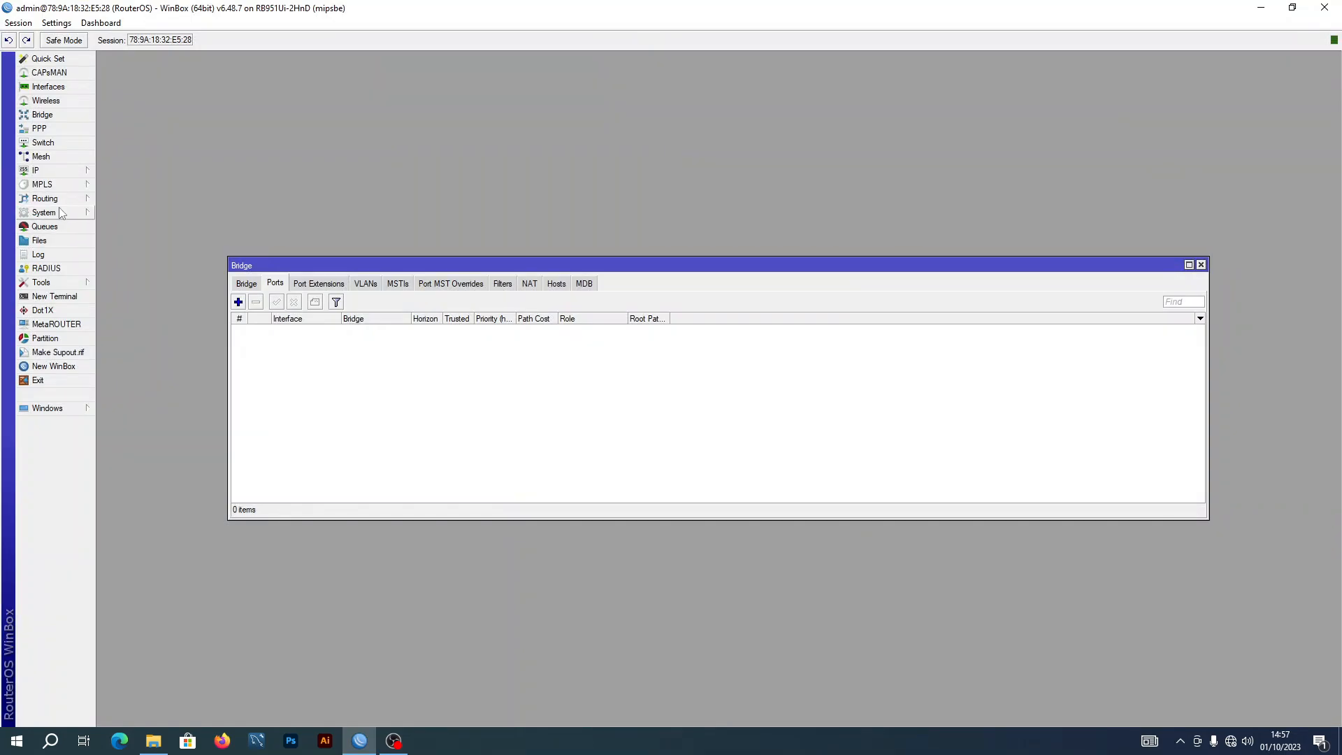
left_click(49, 240)
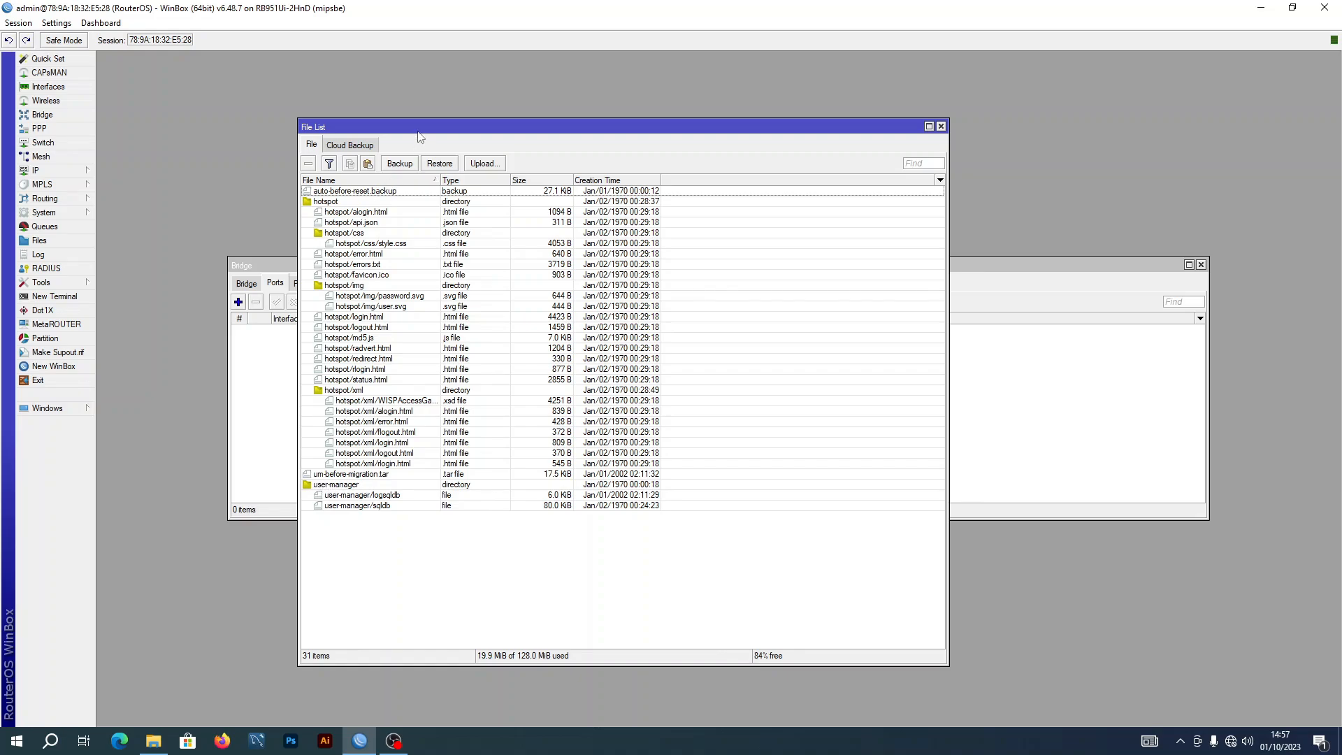
left_click_drag(404, 124, 190, 60)
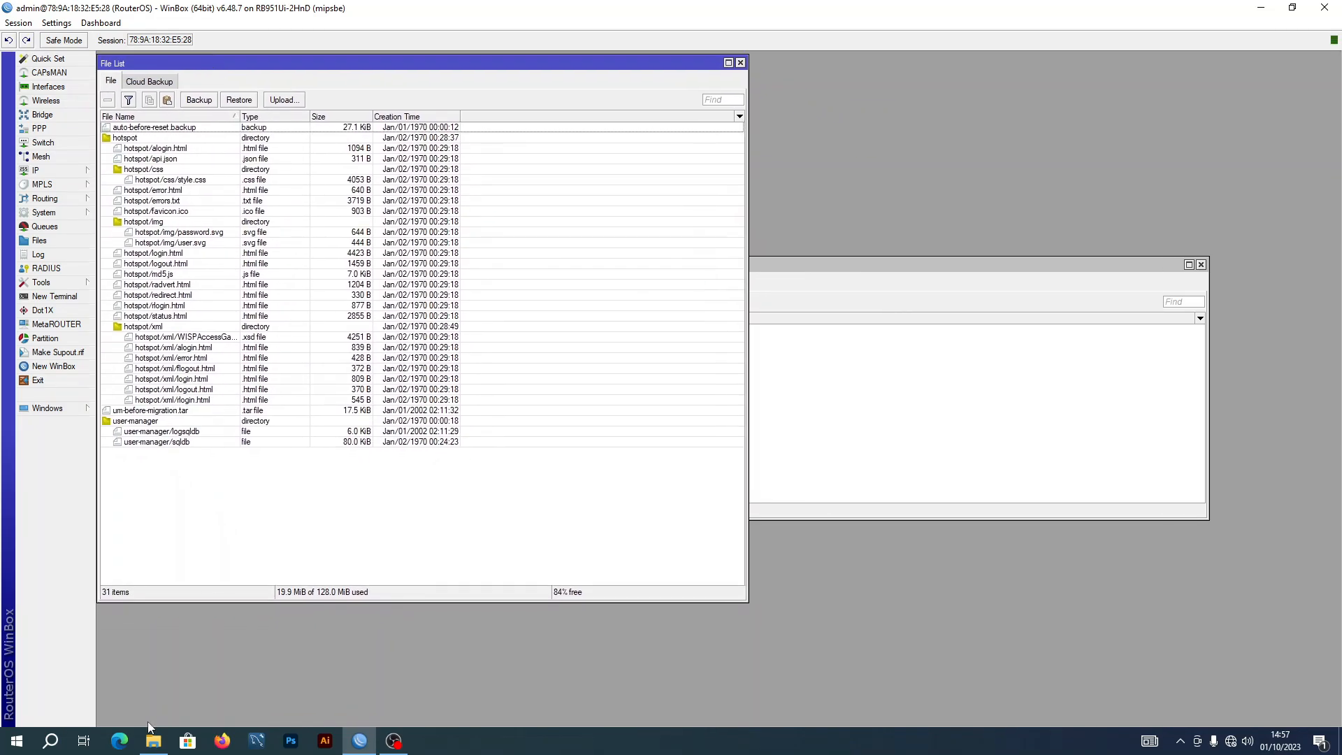
Drag user-manager-6.48.7-mipsbe.npk from Téléchargements\all_packages-mipsbe-6.48.7 into the router's File List
left_click(149, 749)
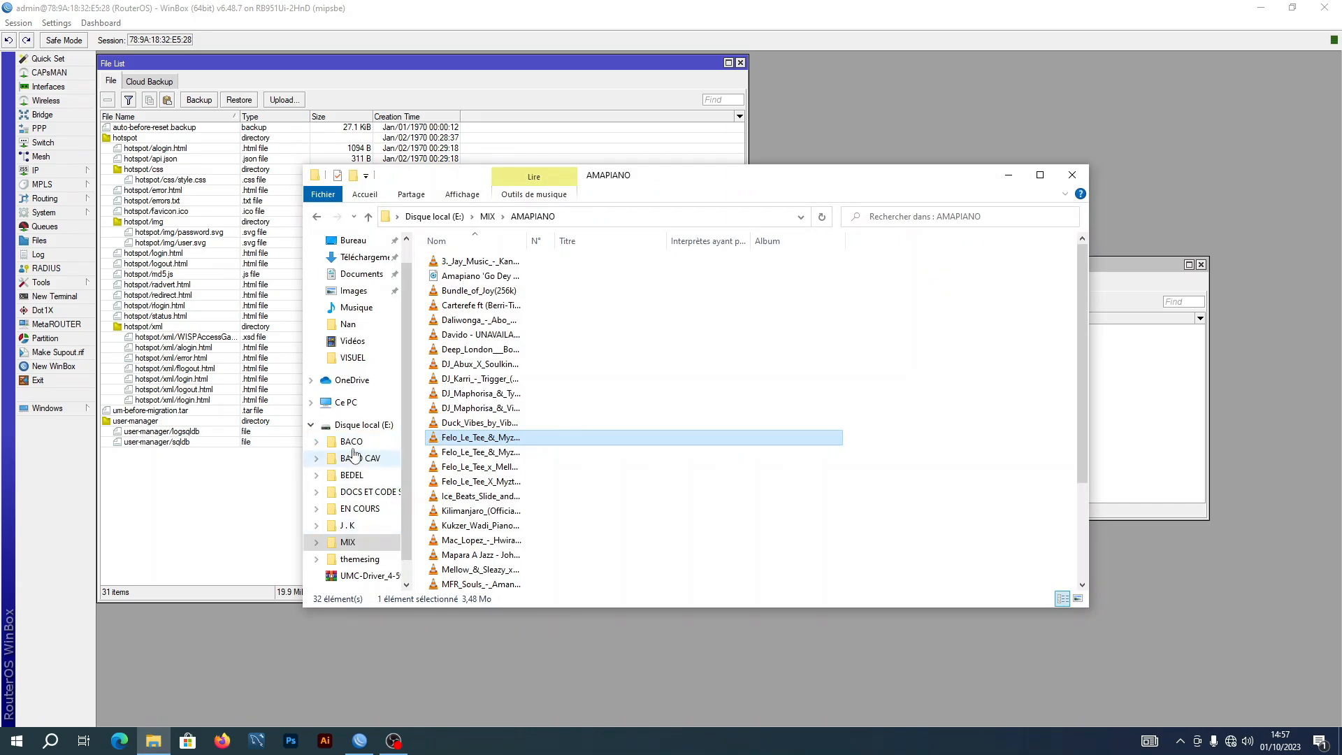
left_click(360, 257)
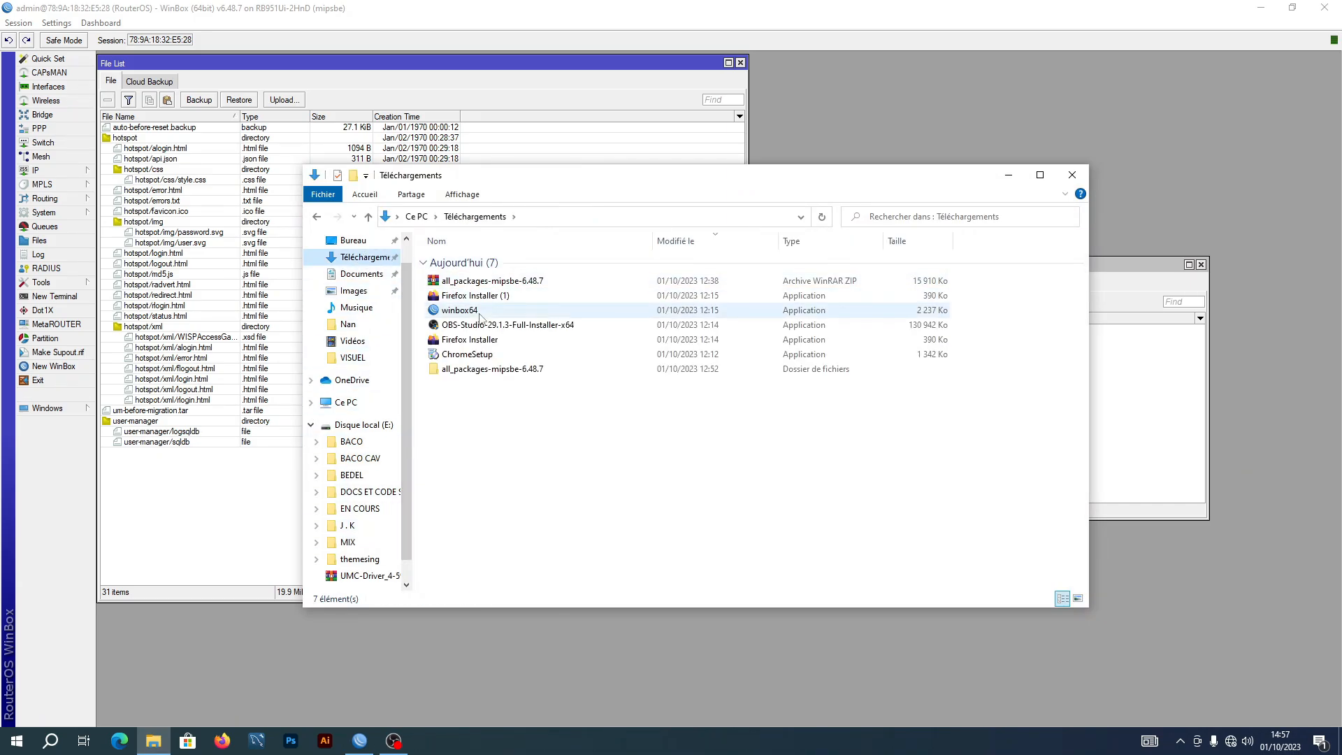
double_click(509, 370)
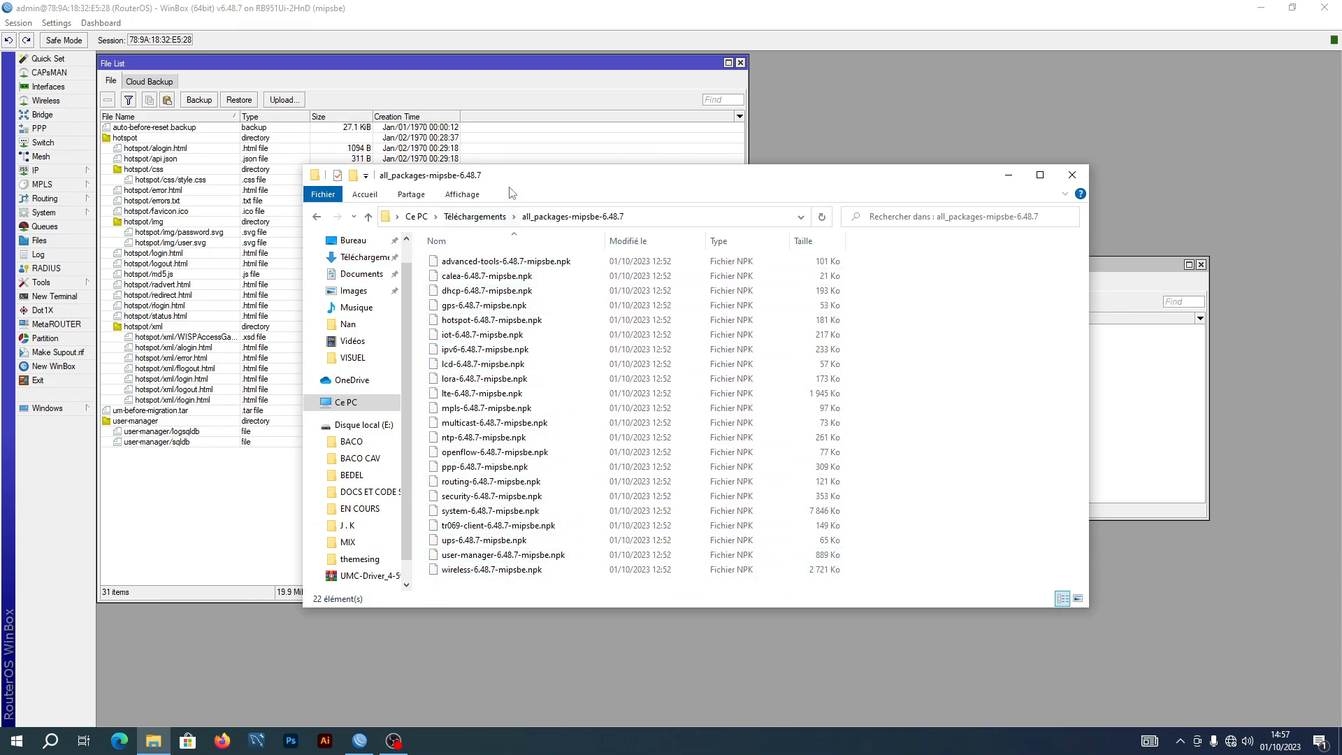
left_click_drag(510, 183, 689, 167)
left_click(650, 544)
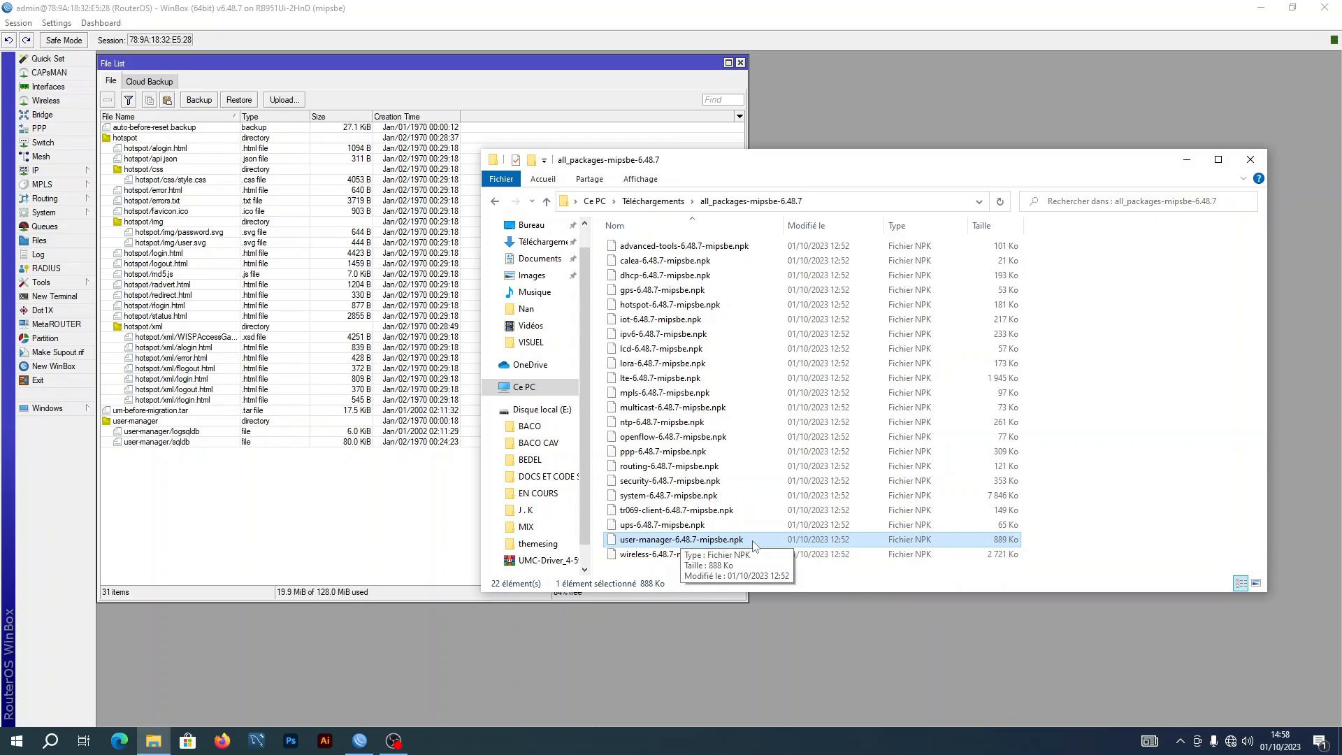
left_click_drag(754, 544, 227, 489)
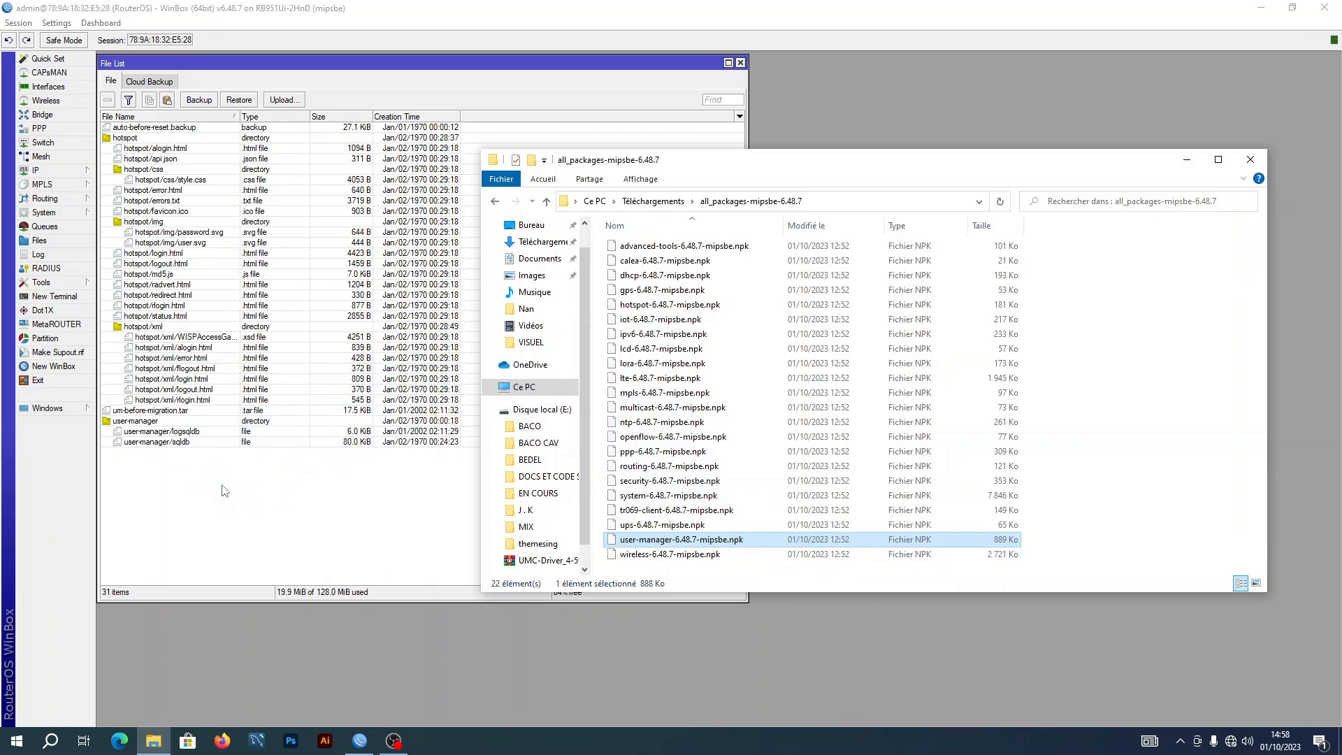
left_click_drag(724, 167, 885, 144)
left_click(398, 496)
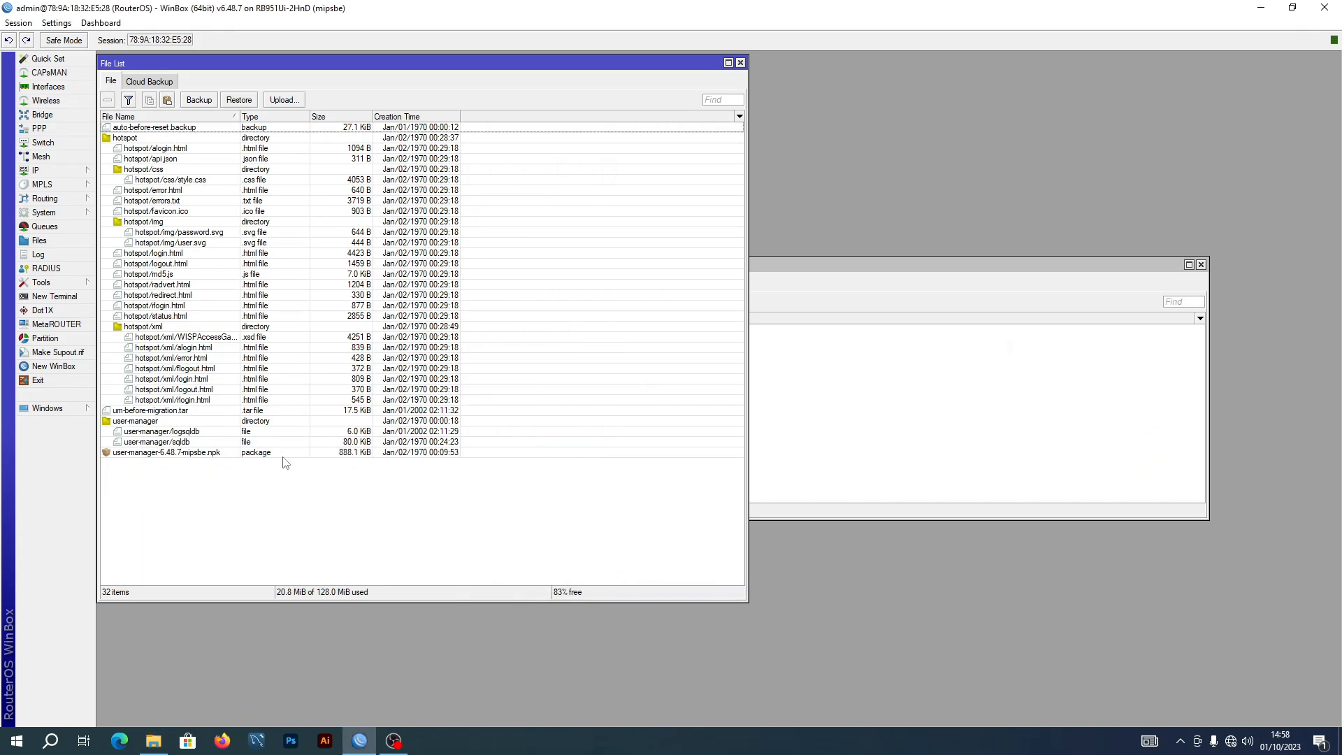
Select the uploaded user-manager package, then switch to the other WinBox session's empty bridge list
left_click(158, 456)
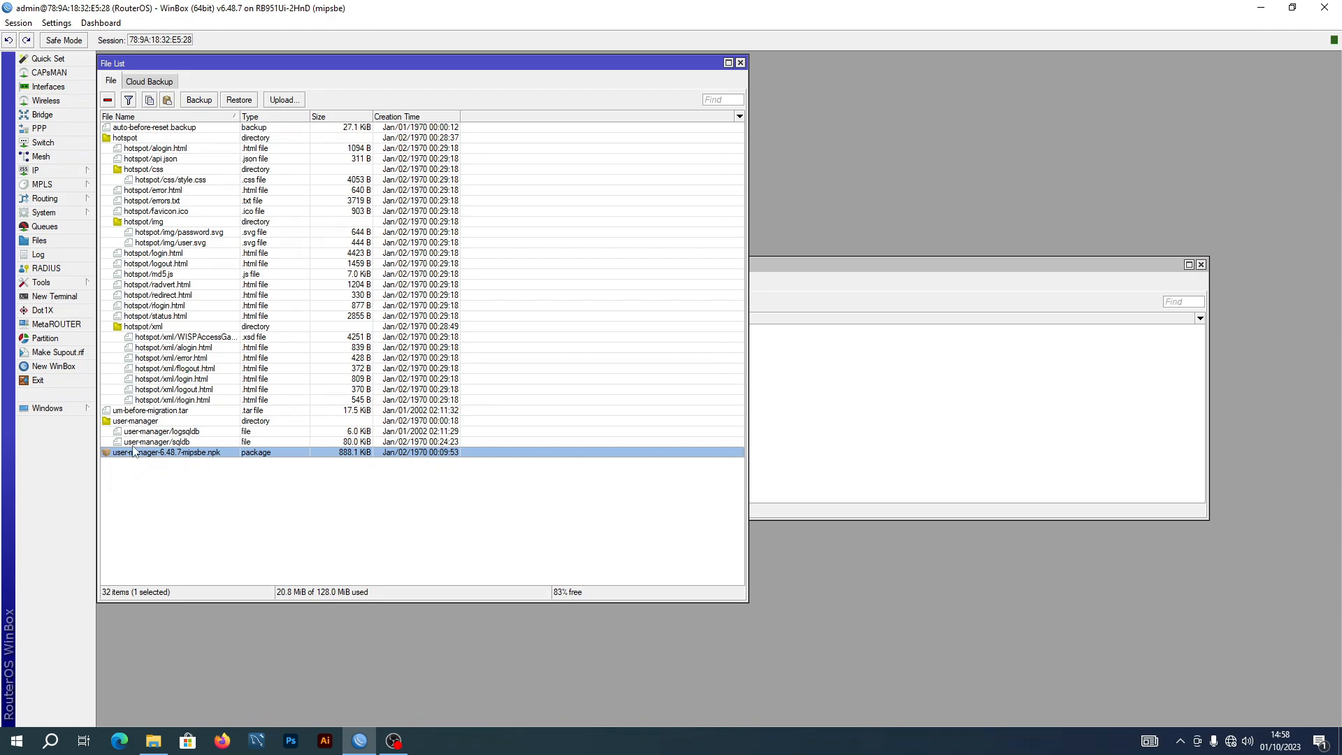
left_click(74, 214)
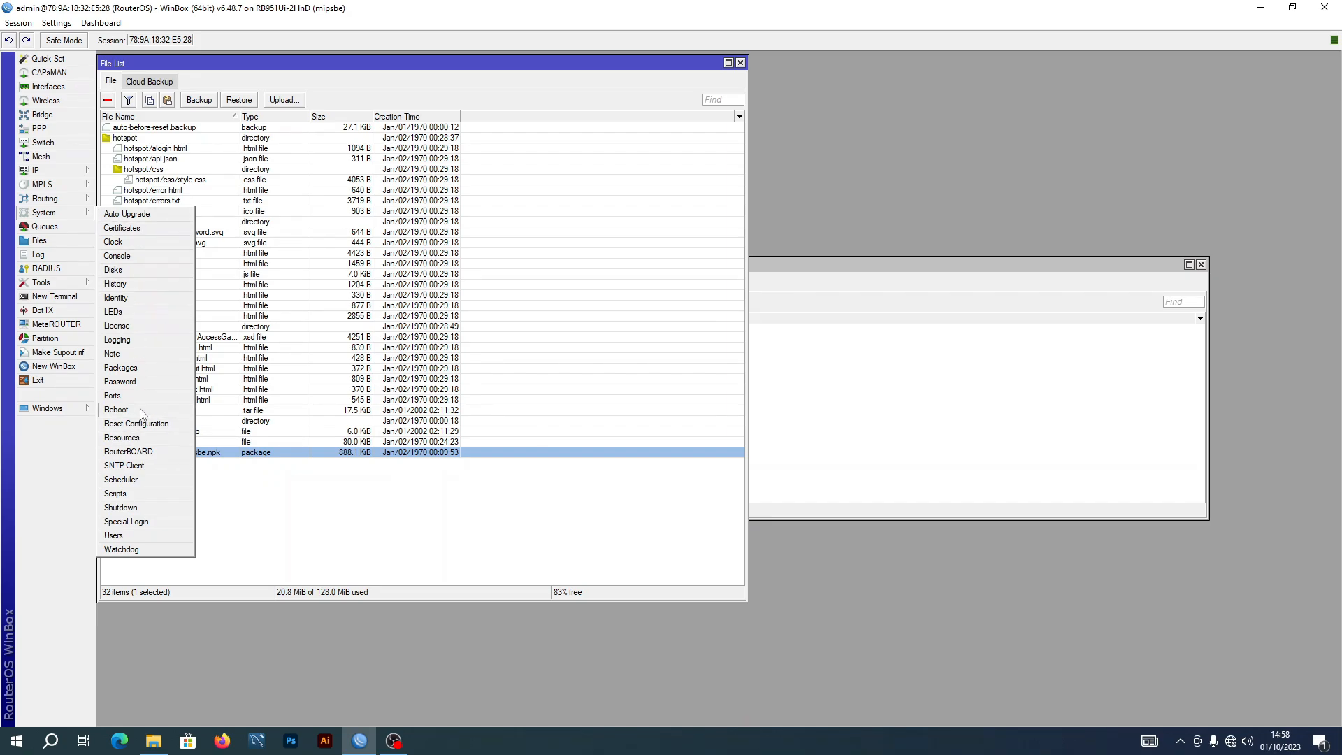
left_click(265, 484)
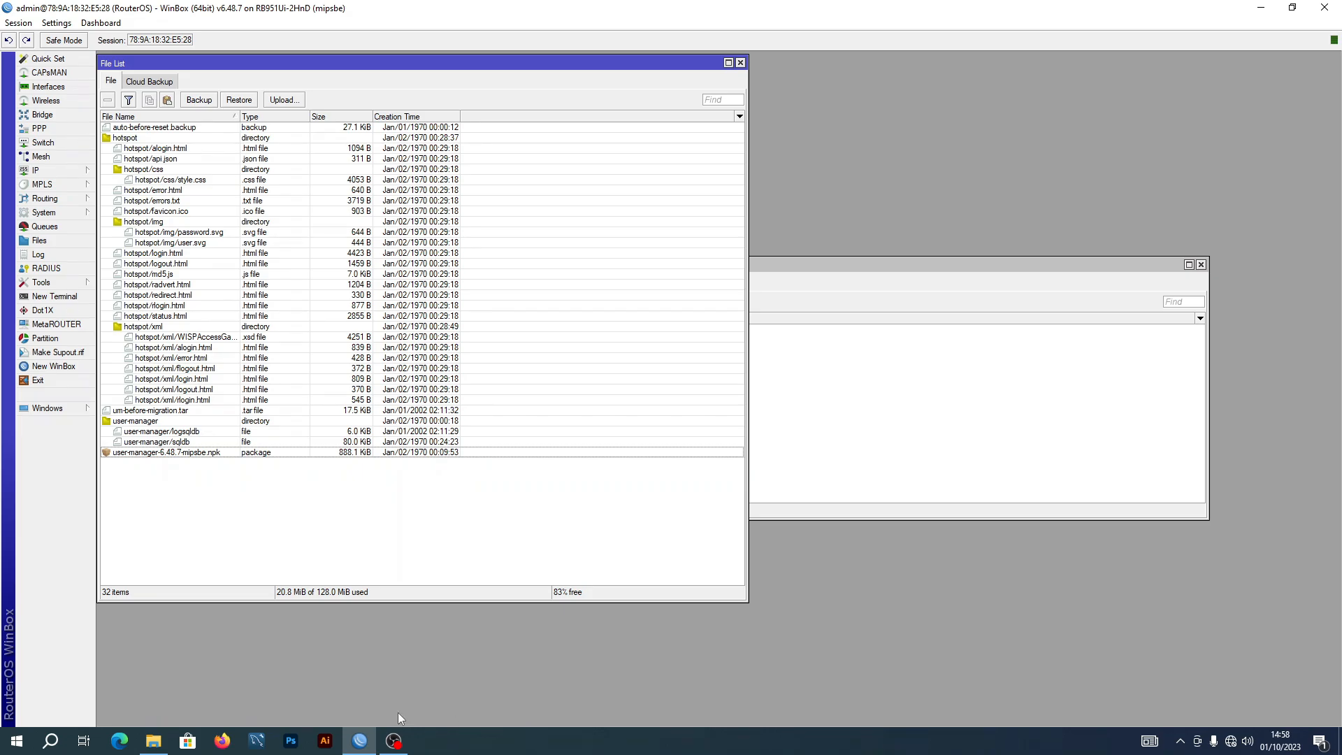
left_click(394, 740)
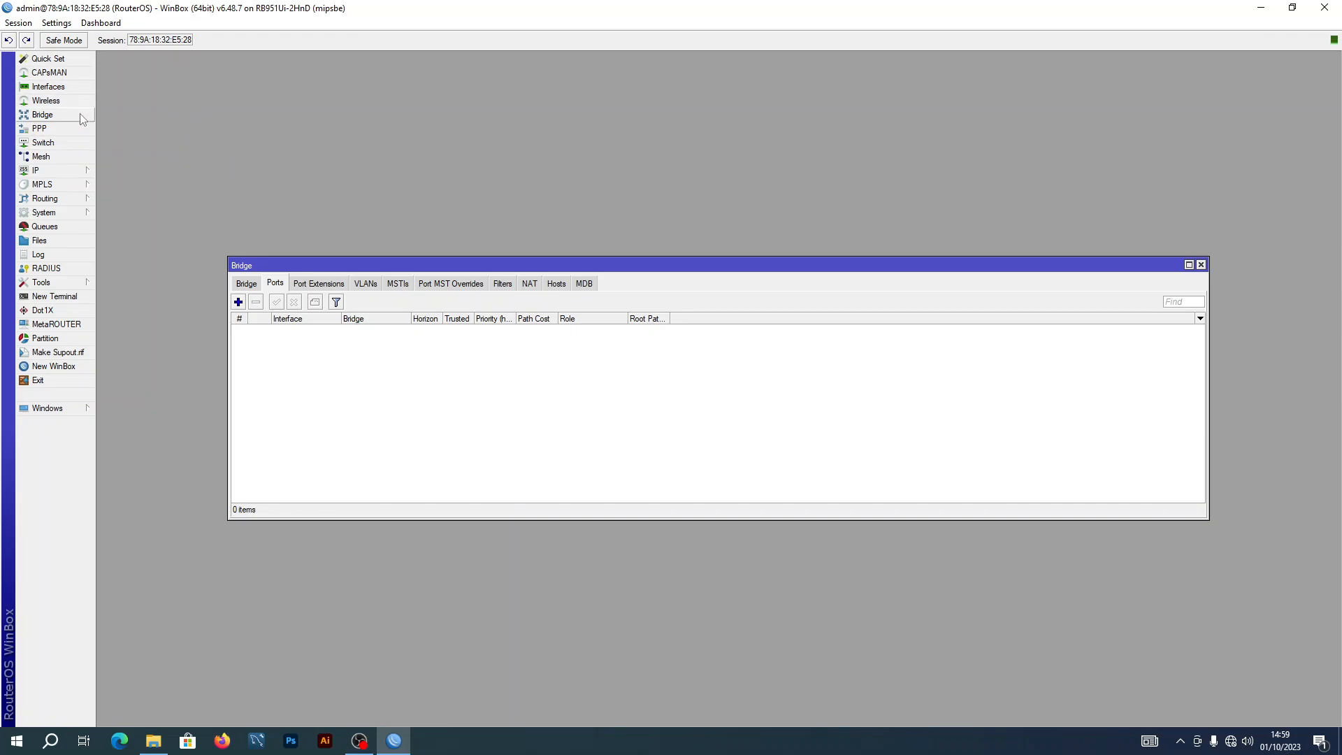
Create a bridge named LAN
left_click(244, 286)
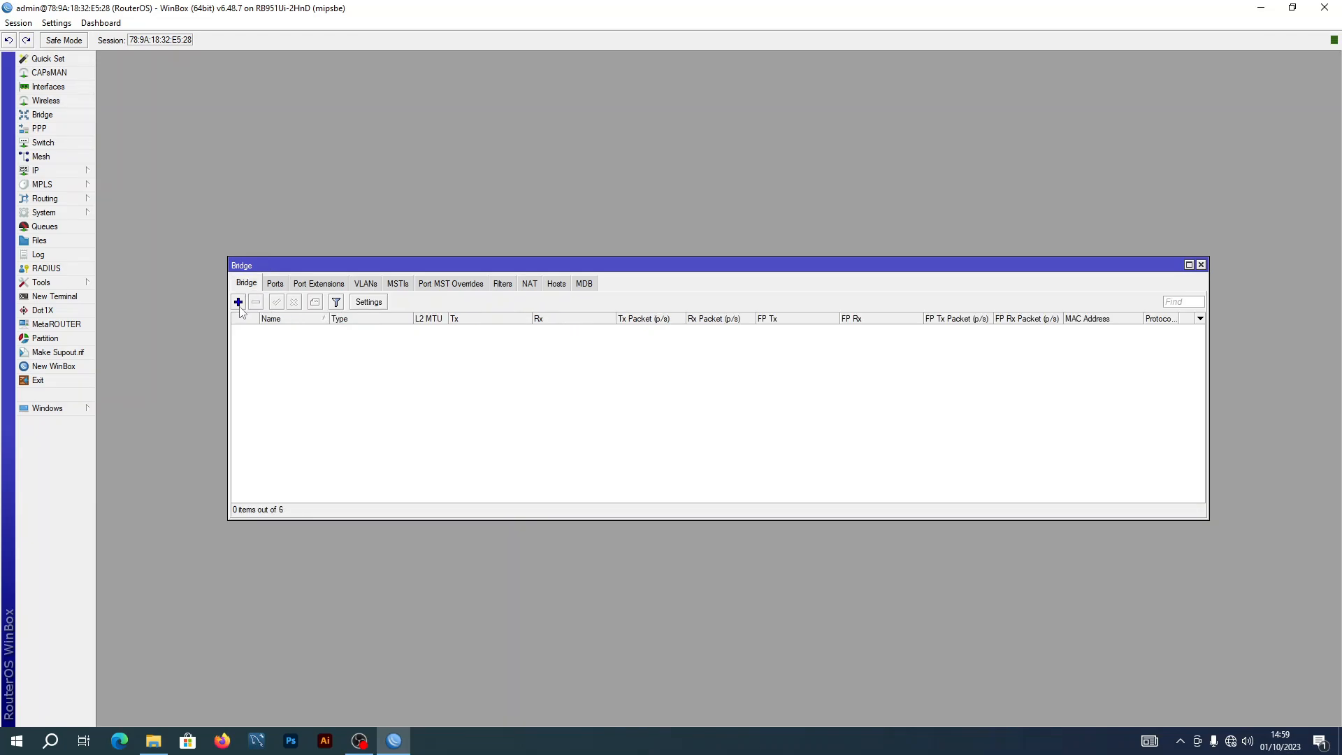
left_click(238, 302)
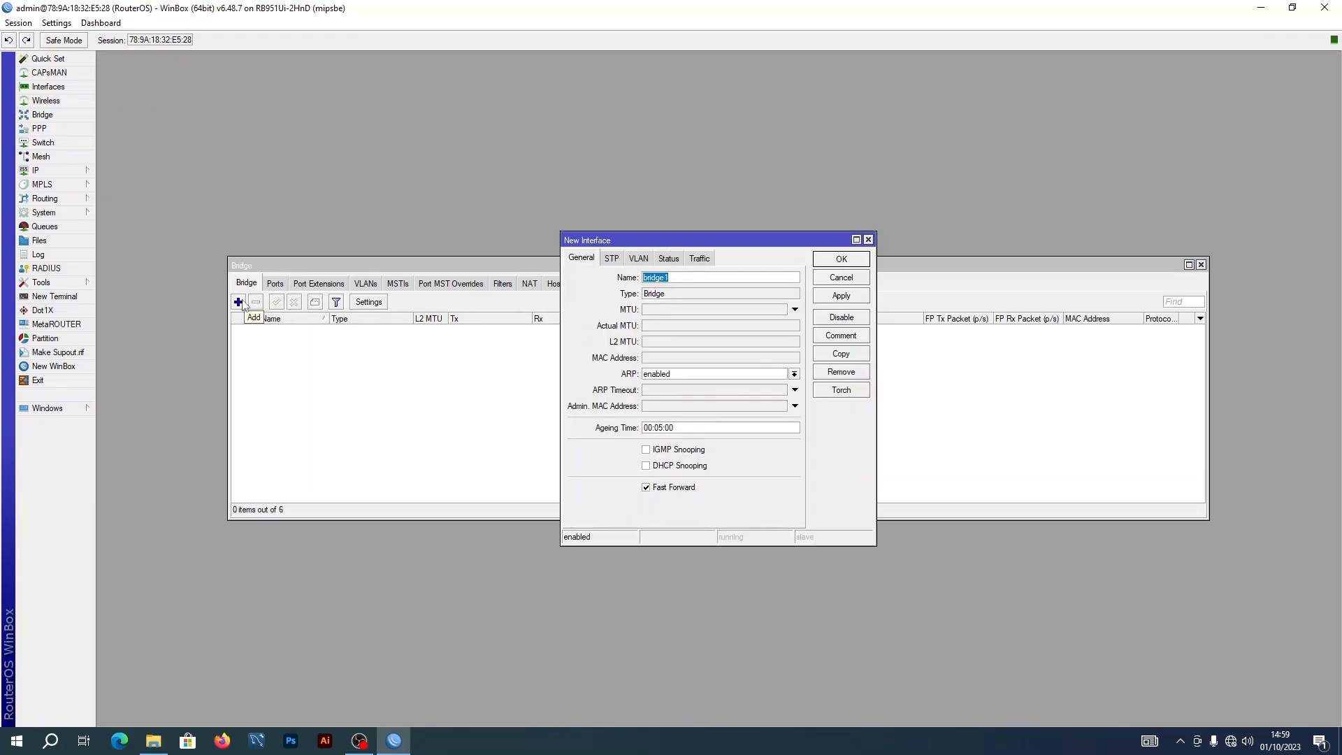
type("la")
left_click(828, 292)
left_click(839, 257)
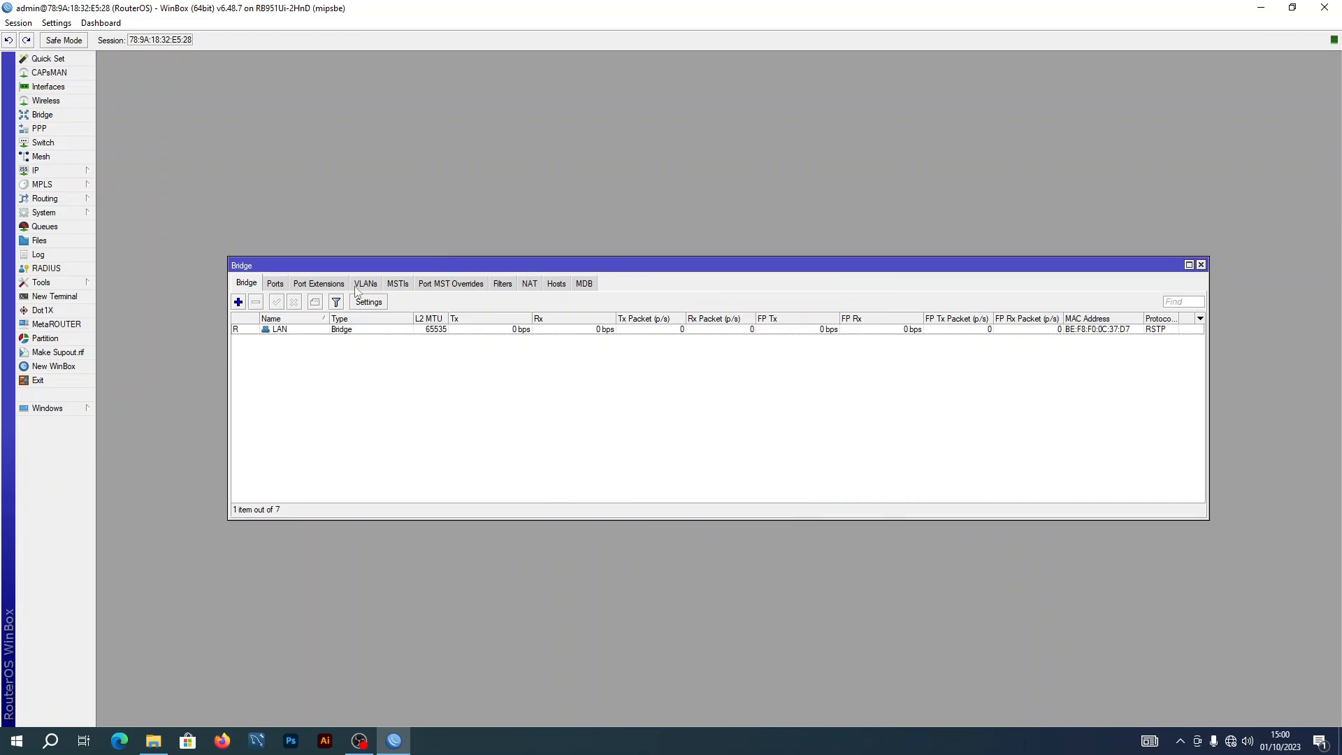
Create a second bridge named FORMATIONHOTSPOT
left_click(238, 301)
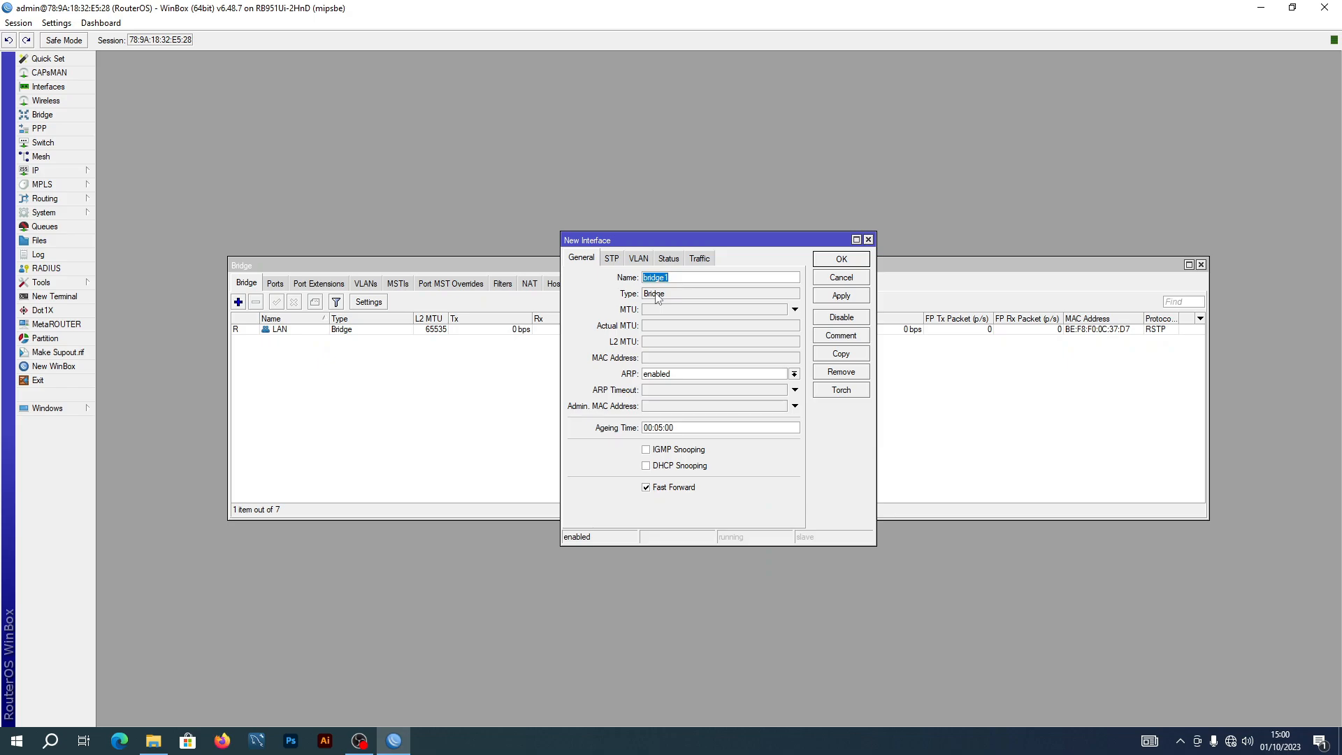
type("FORMATIONHOTSPOT")
left_click(847, 296)
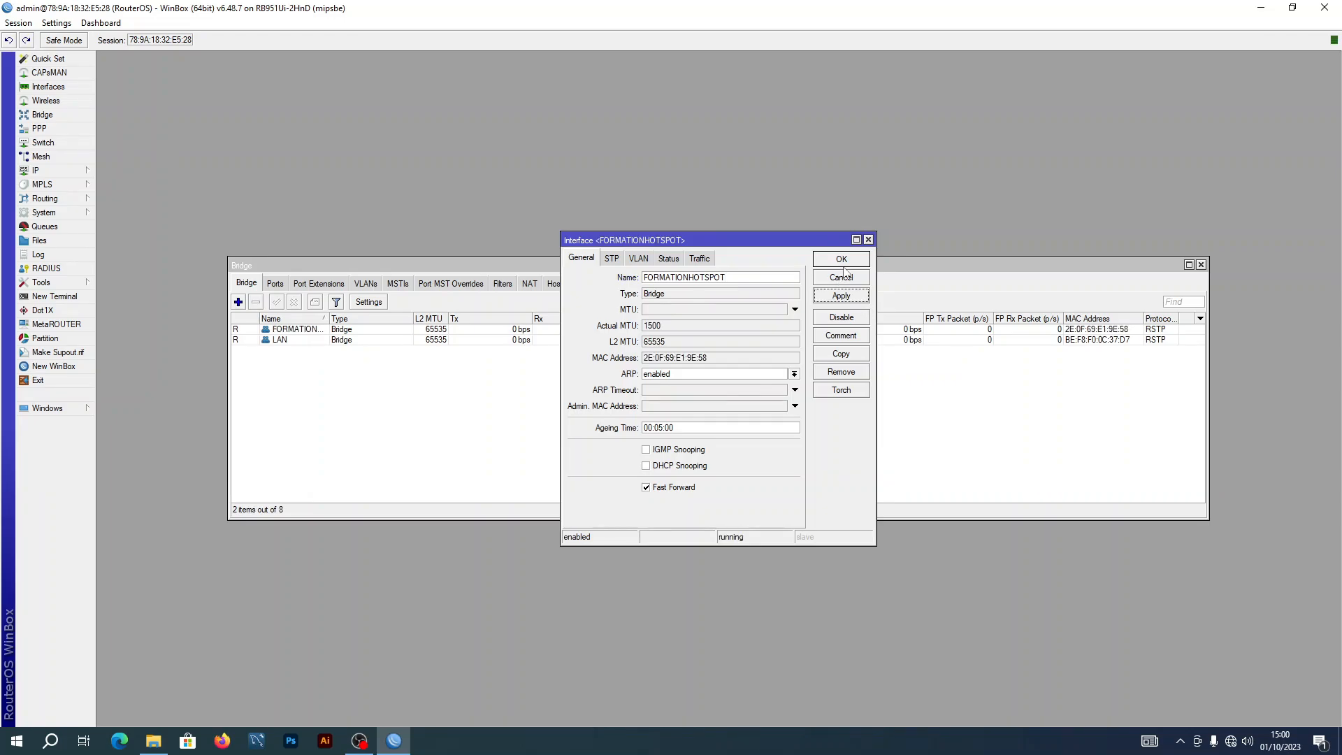
left_click(846, 276)
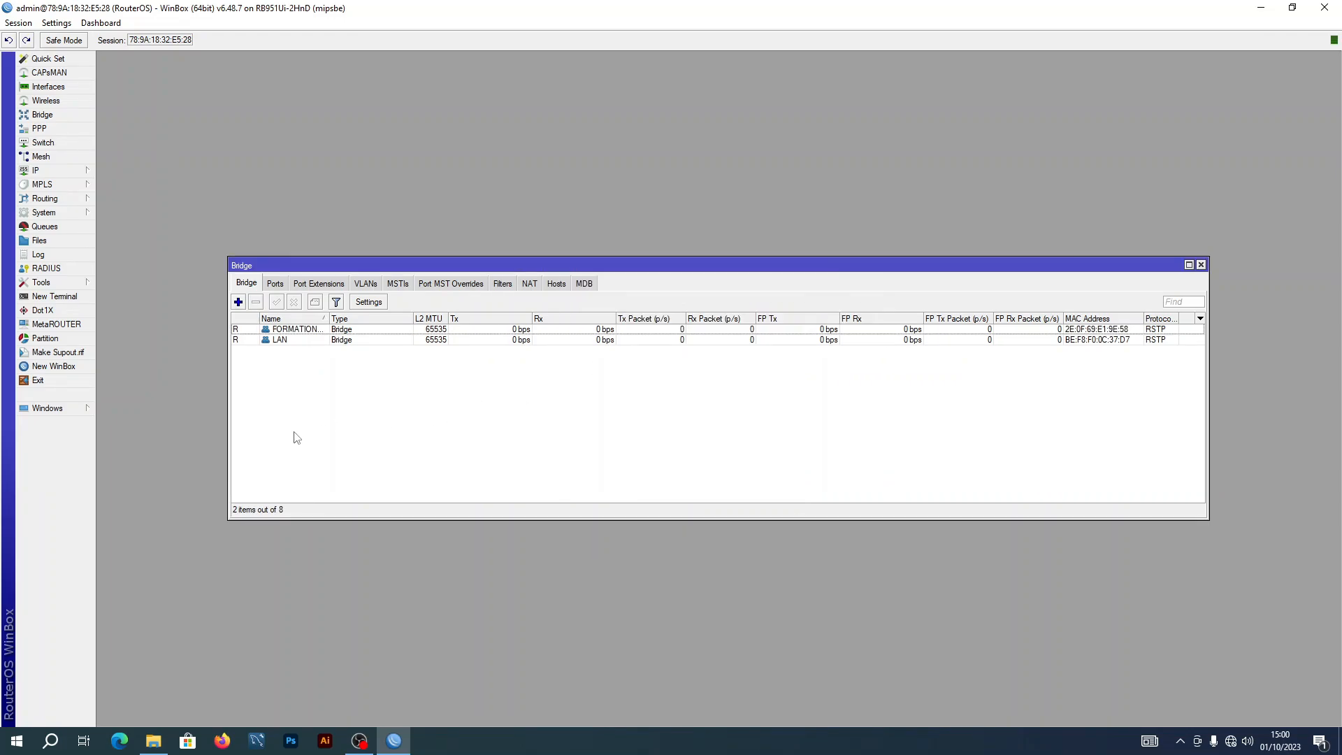
Add ether2 as a port of the LAN bridge
left_click(275, 284)
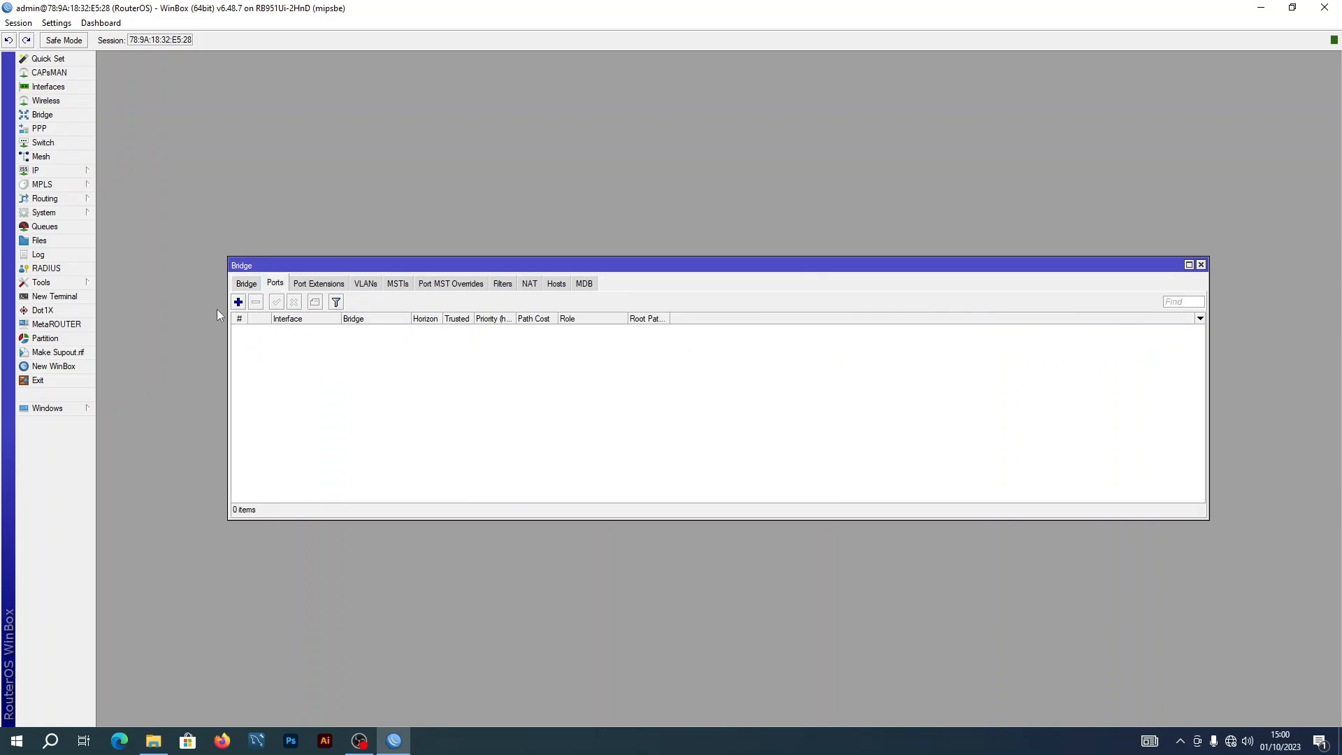
left_click(238, 302)
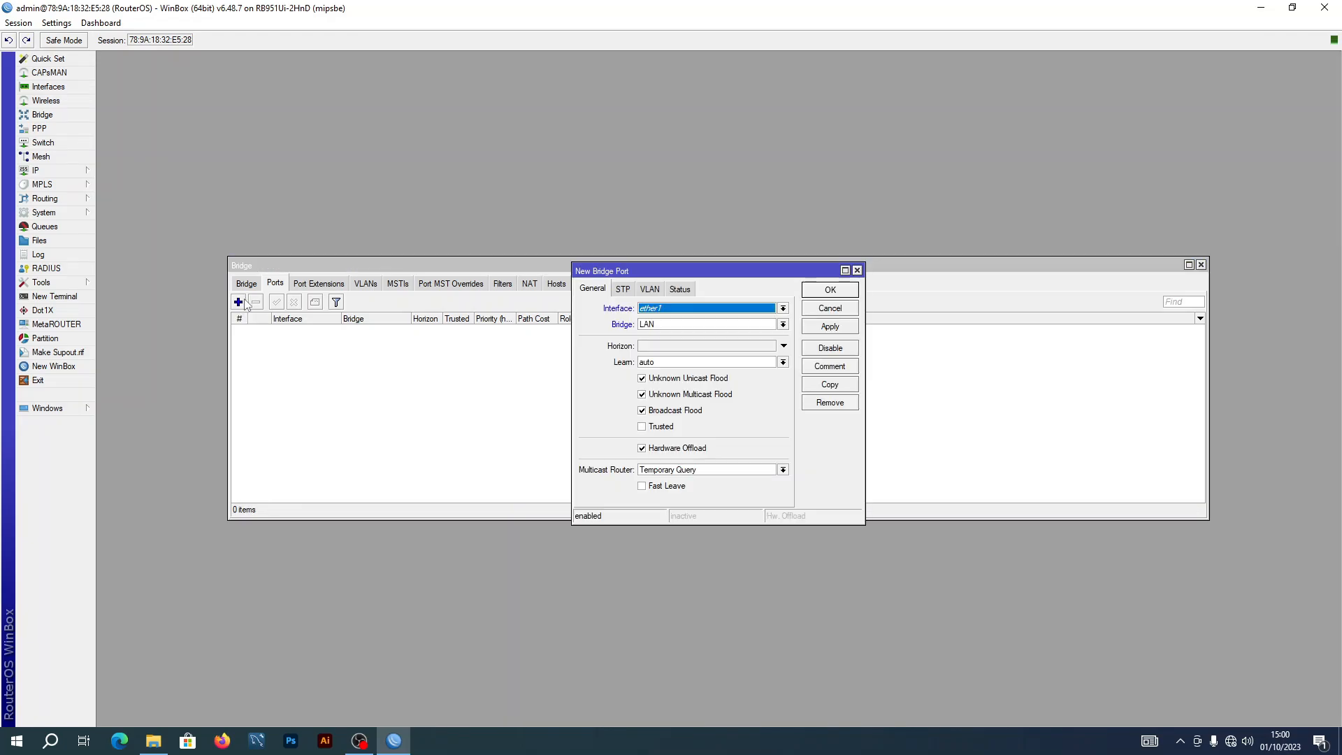
left_click(783, 308)
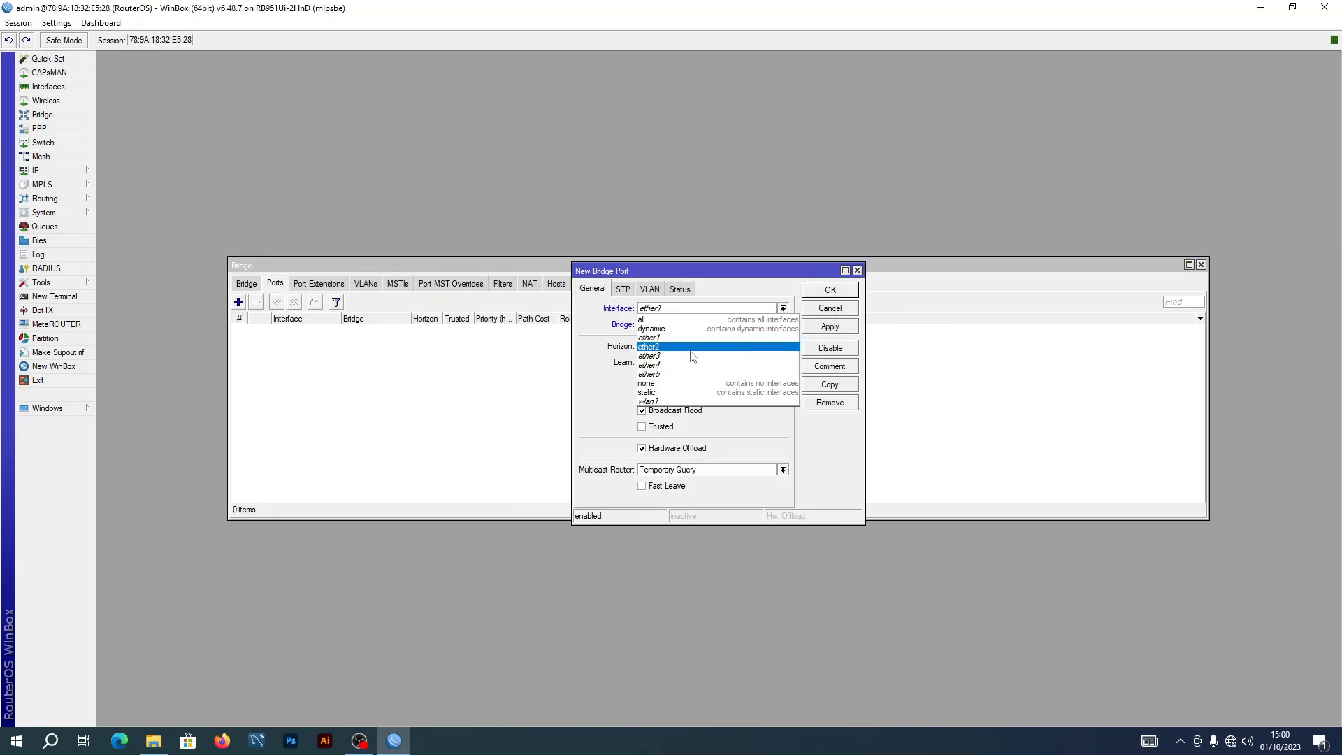
left_click(664, 345)
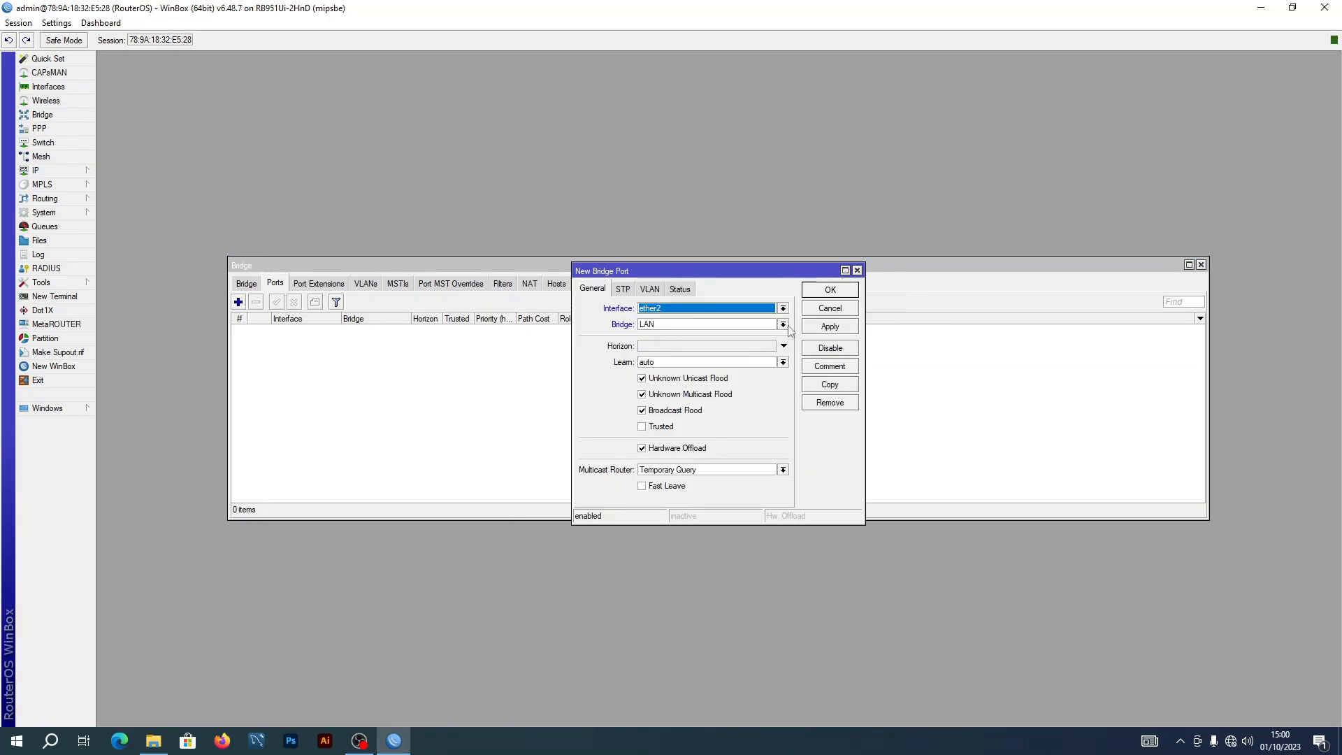
left_click(830, 326)
left_click(830, 289)
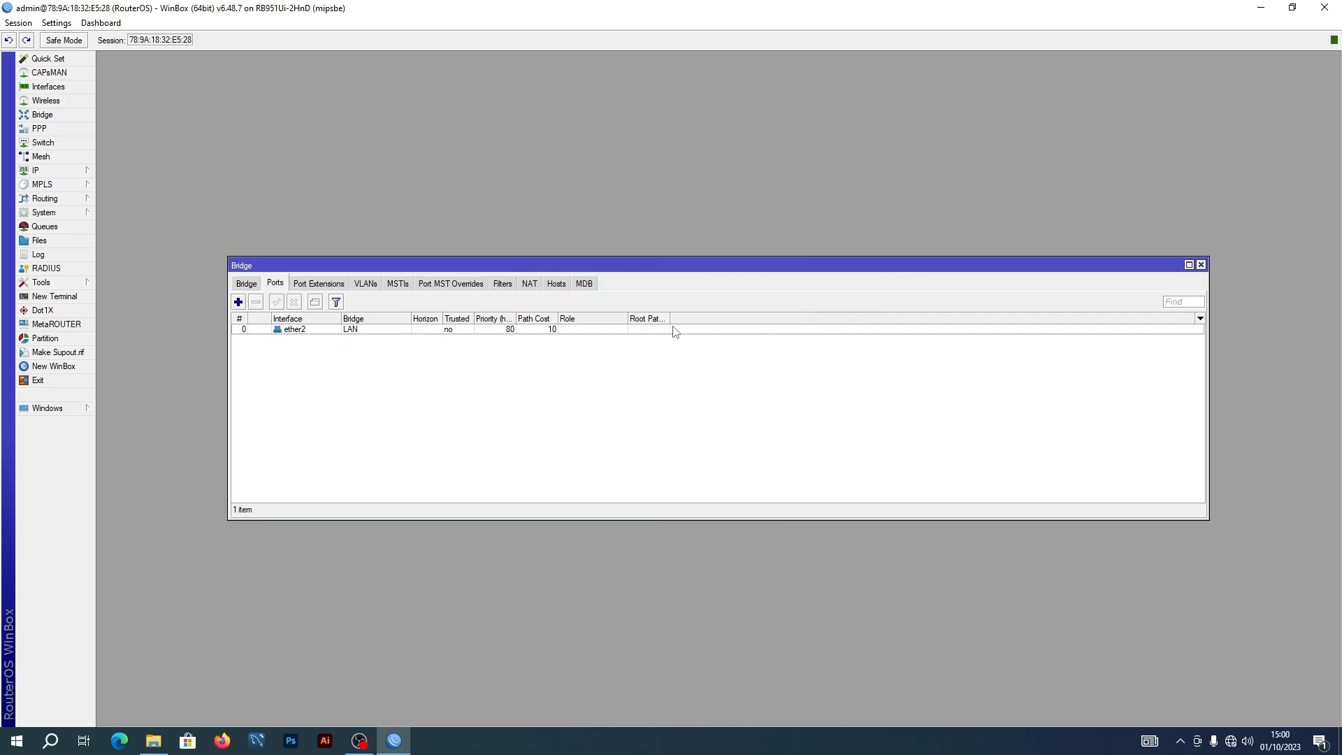
Add ether5 as a second port of the LAN bridge
left_click(238, 302)
left_click(783, 309)
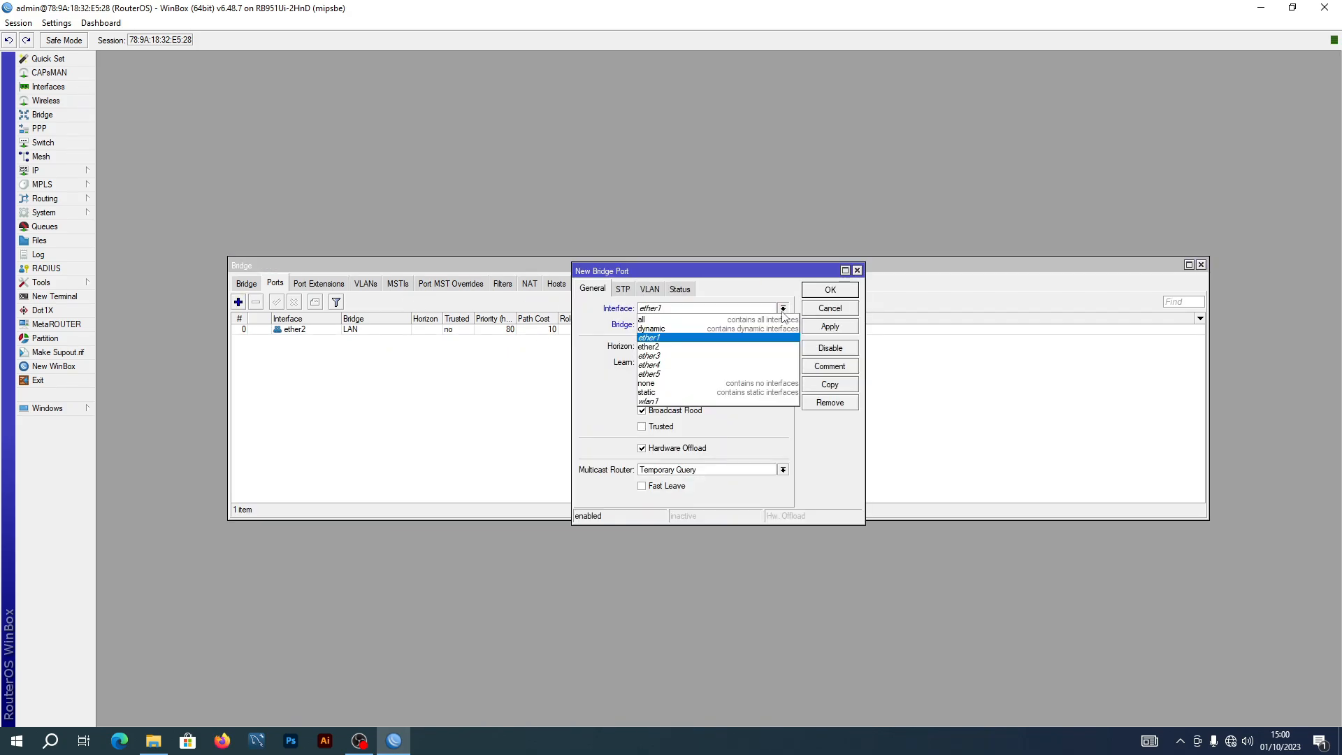
left_click(682, 375)
left_click(817, 328)
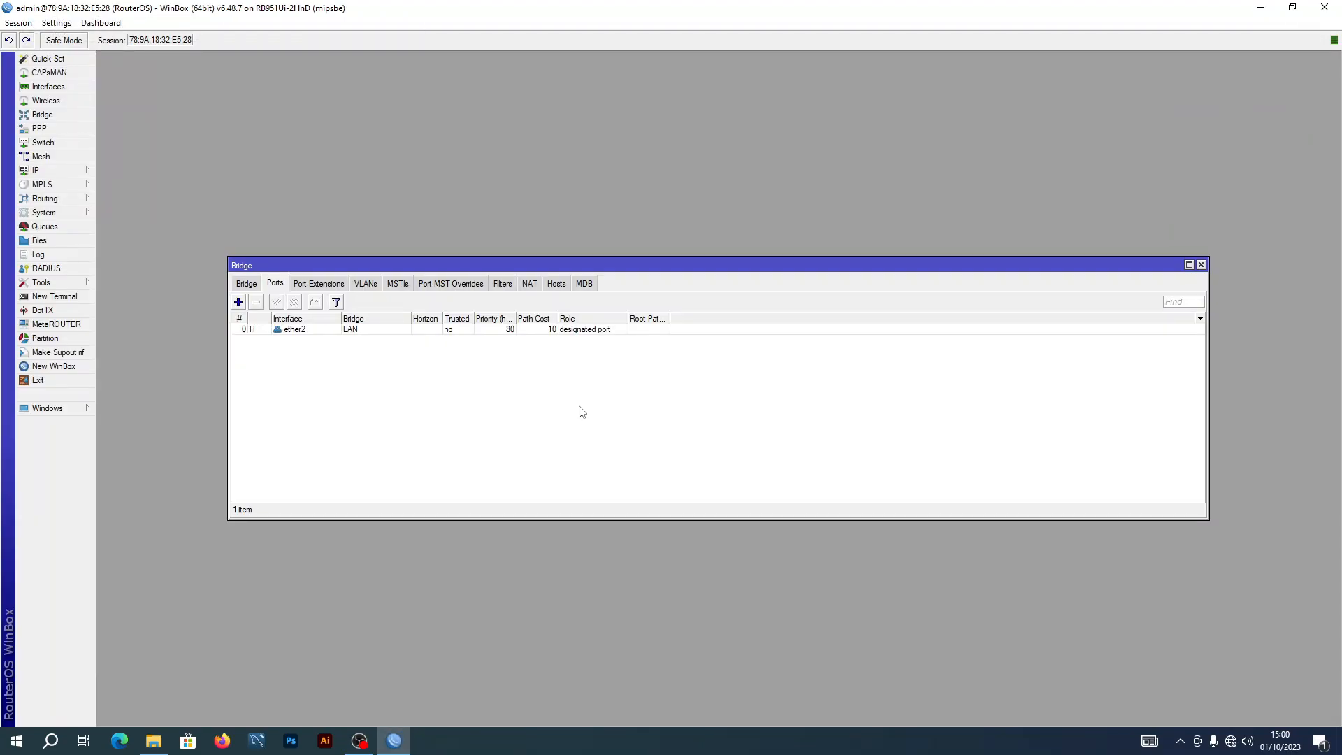
left_click(238, 302)
left_click(782, 309)
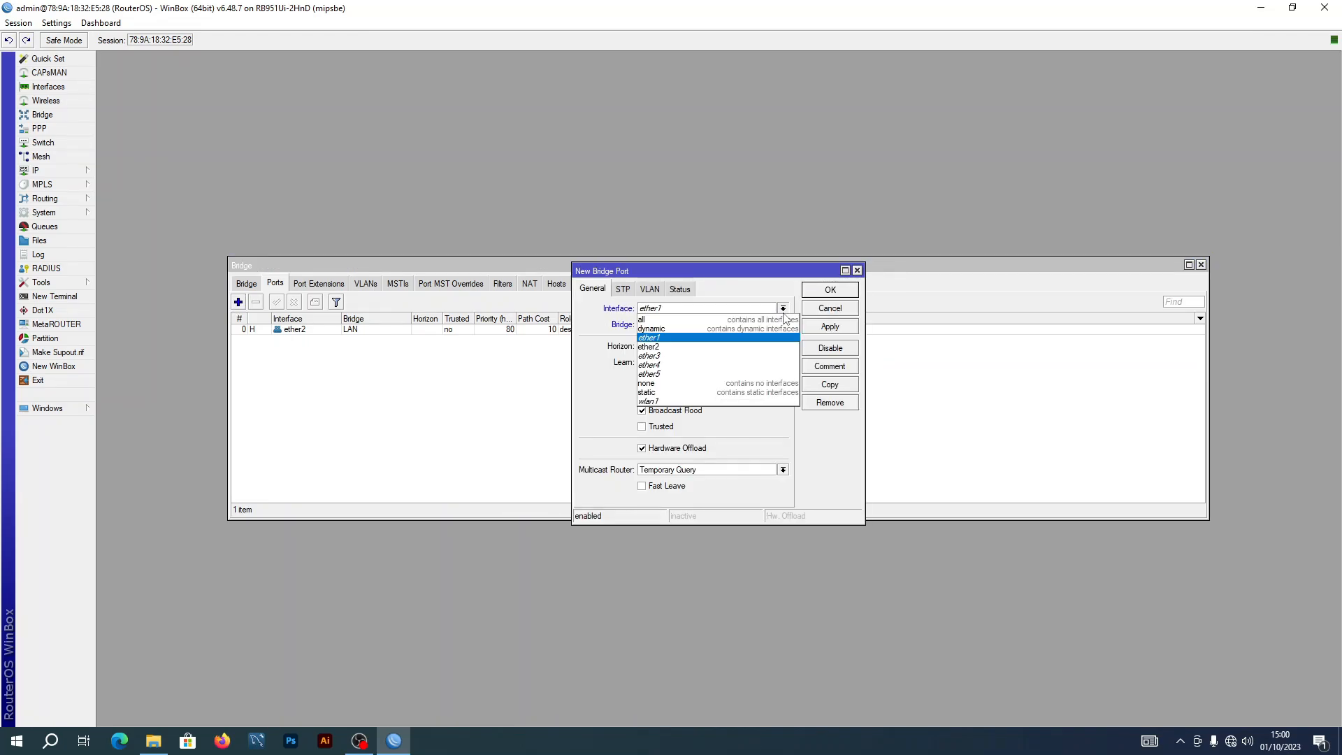
left_click(701, 376)
left_click(831, 326)
left_click(830, 289)
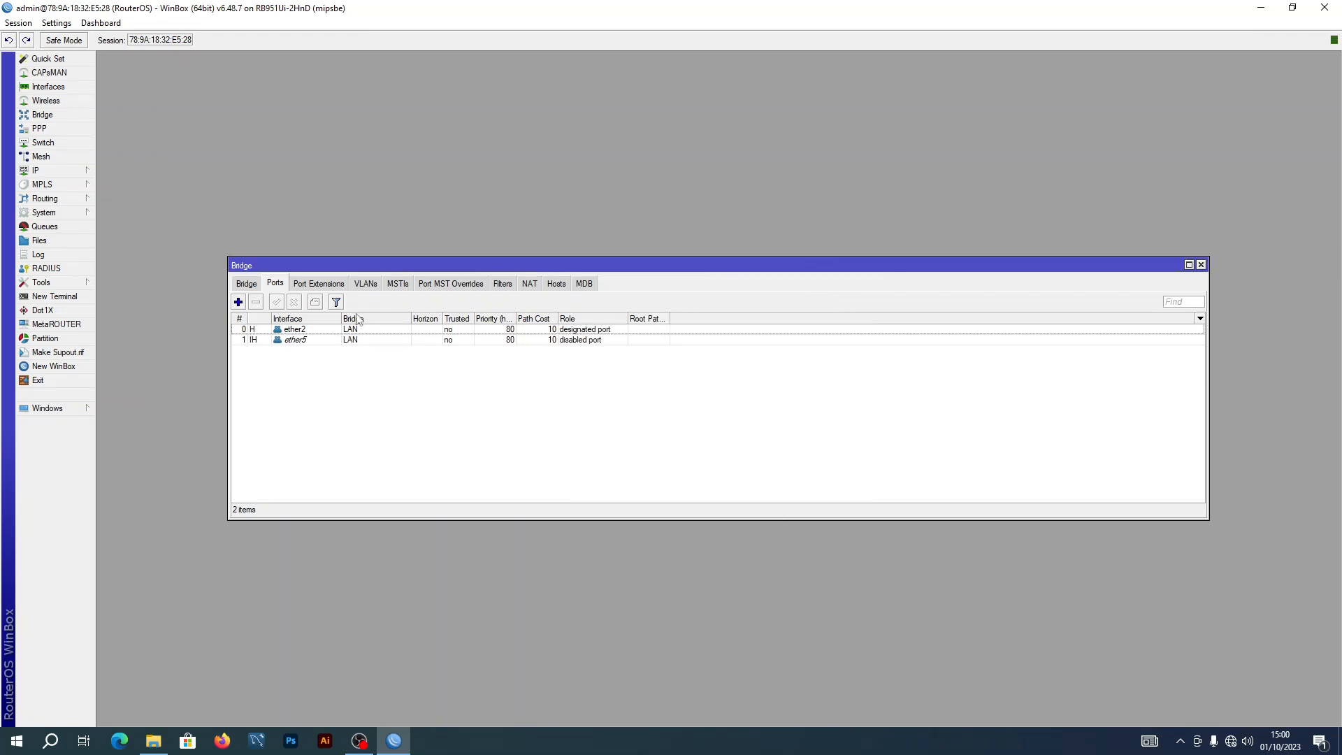
left_click(246, 283)
left_click(275, 282)
Add ether3 as a port of the FORMATIONHOTSPOT bridge
left_click(238, 302)
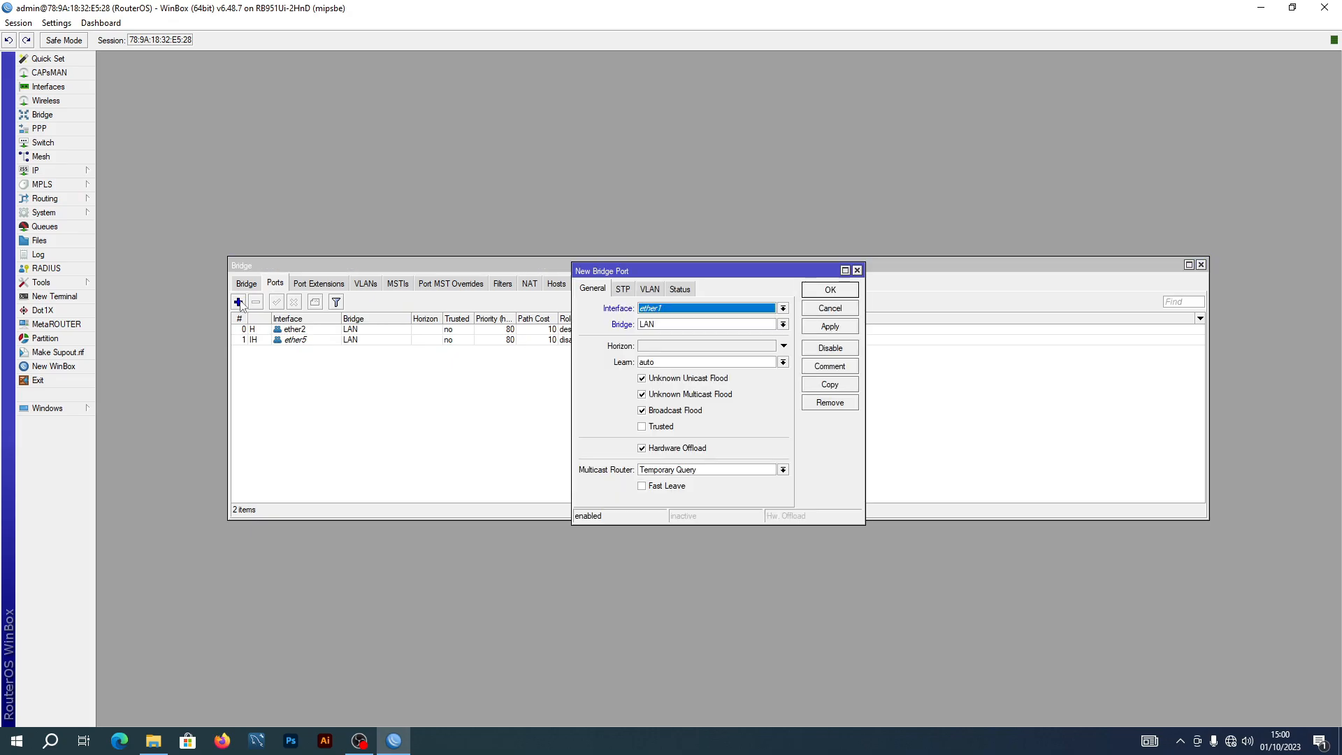
left_click(783, 310)
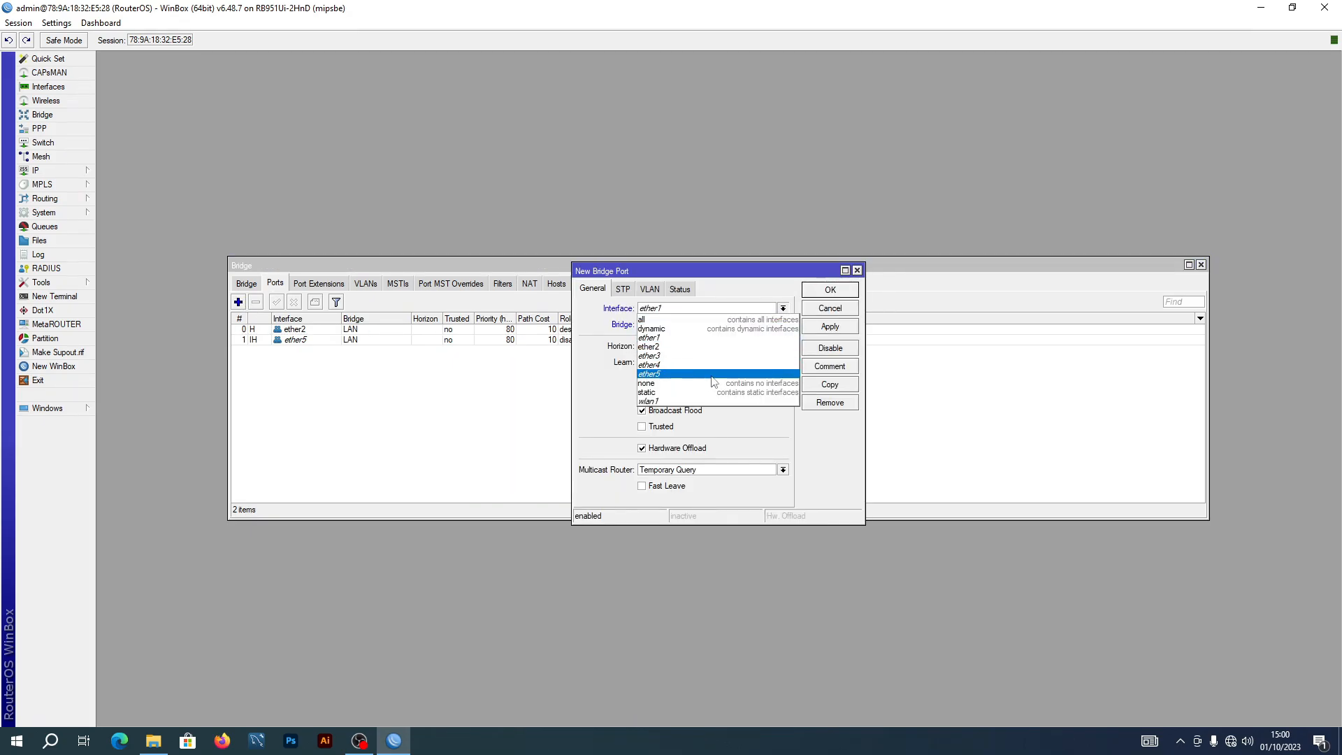
left_click(682, 355)
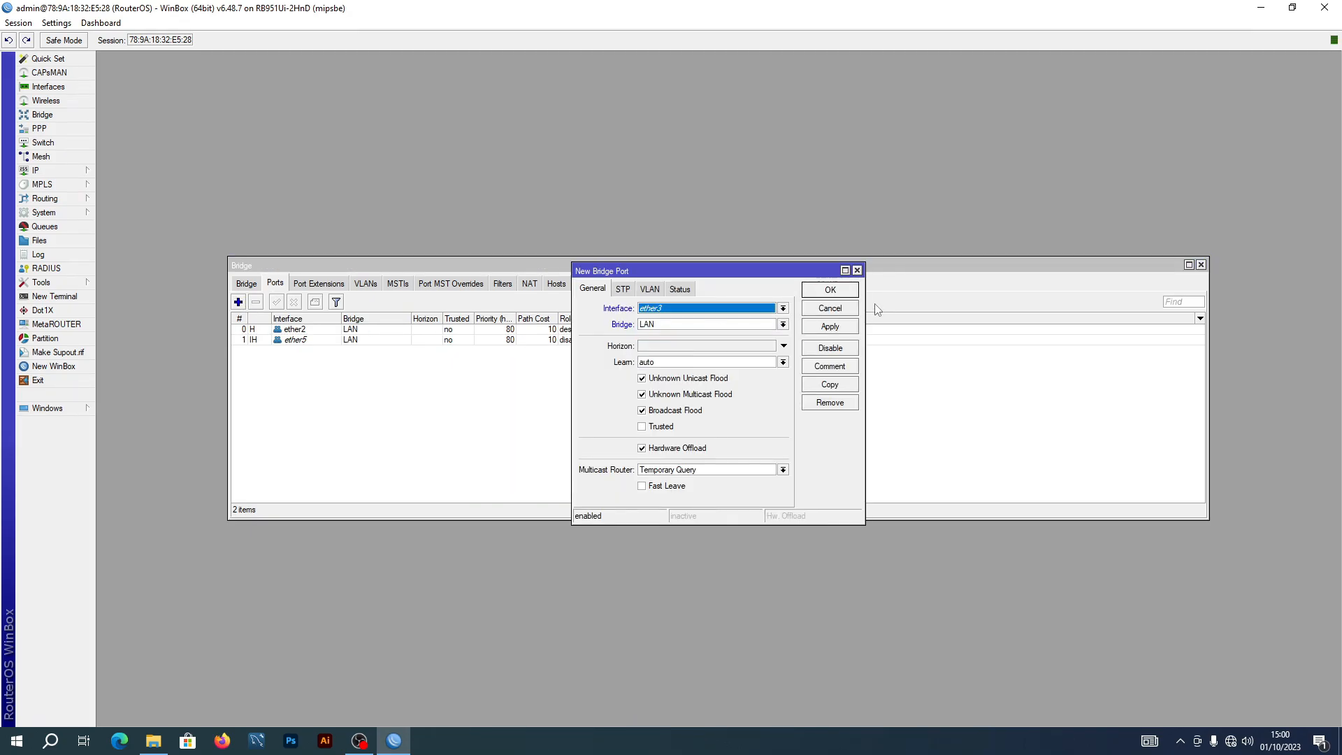
left_click(783, 324)
left_click(708, 336)
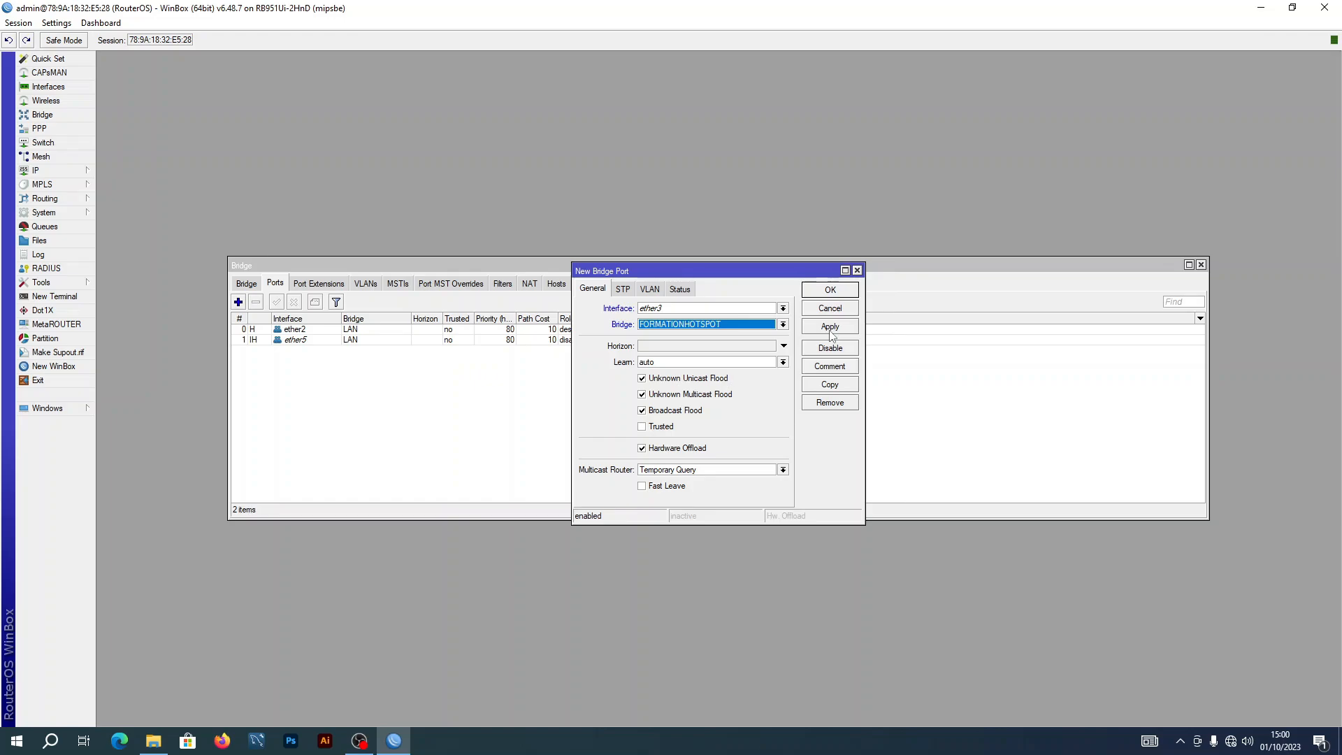
left_click(830, 328)
left_click(829, 290)
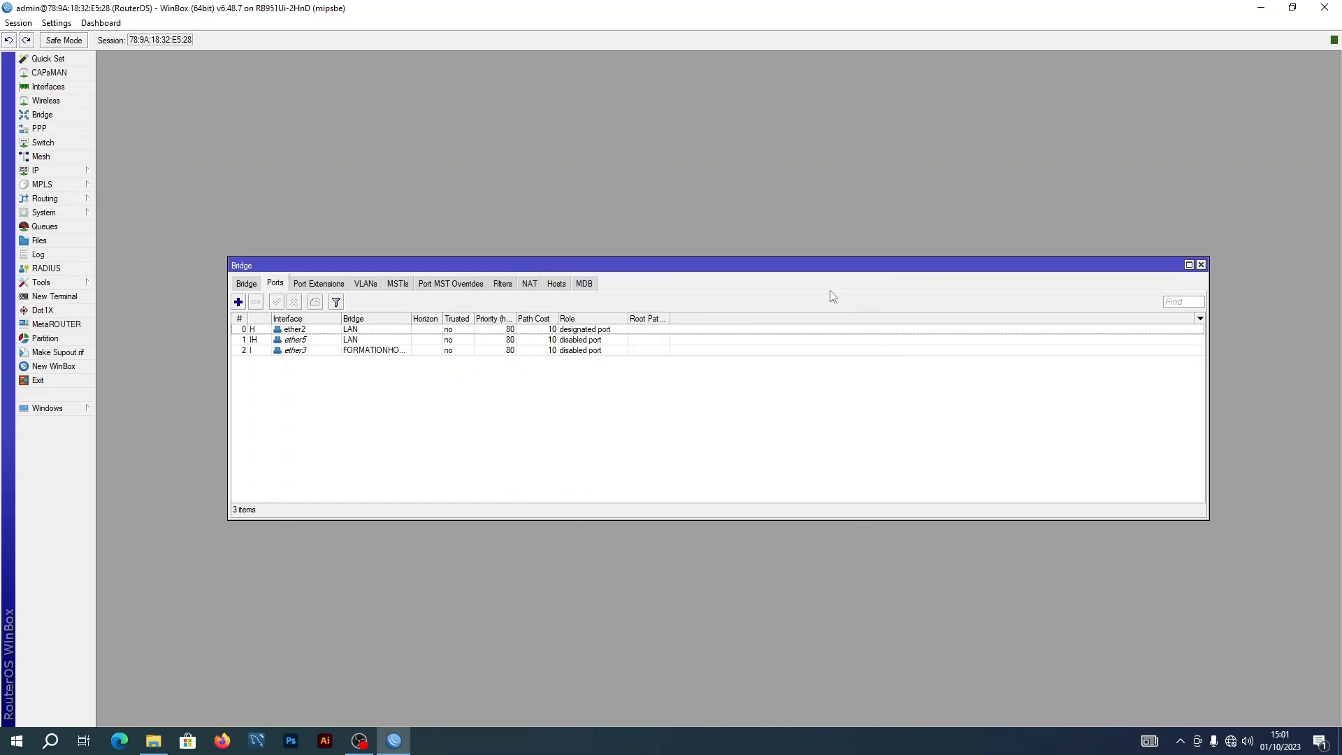
Add ether4 as a bridge port
left_click(238, 305)
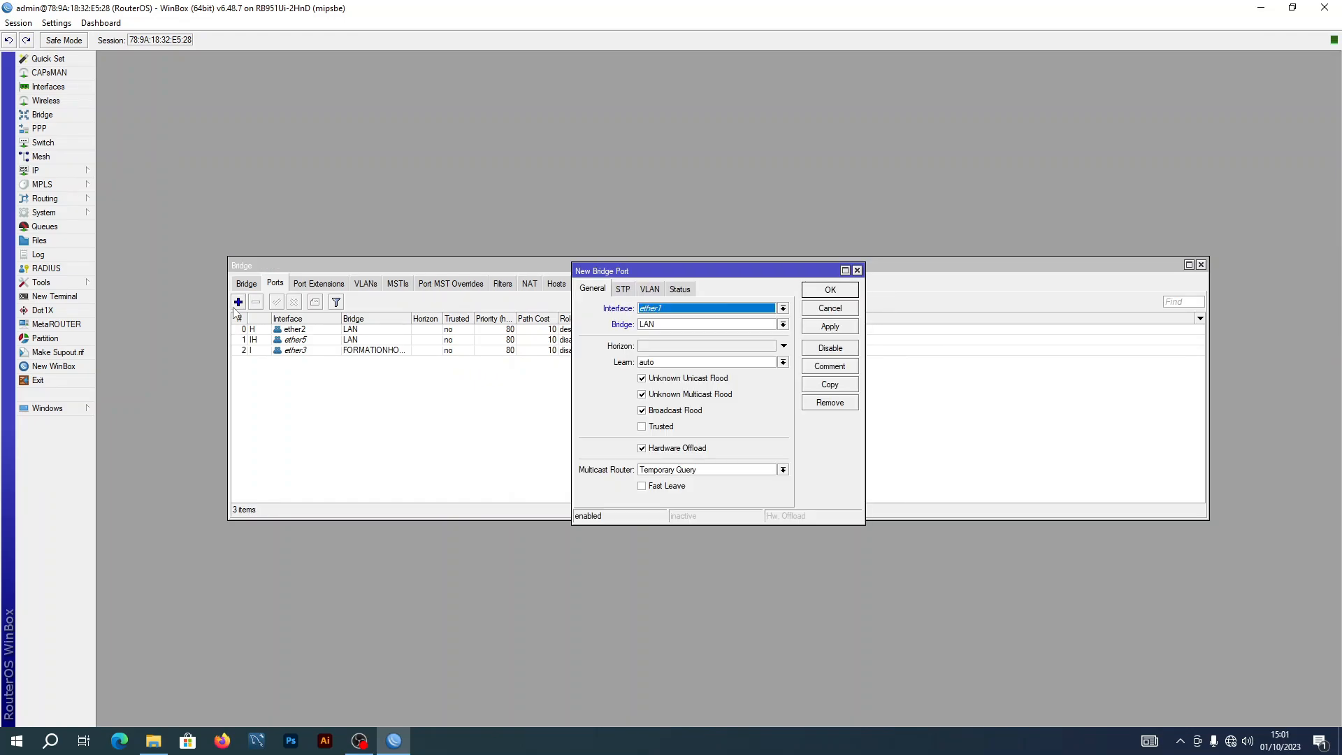
left_click(783, 308)
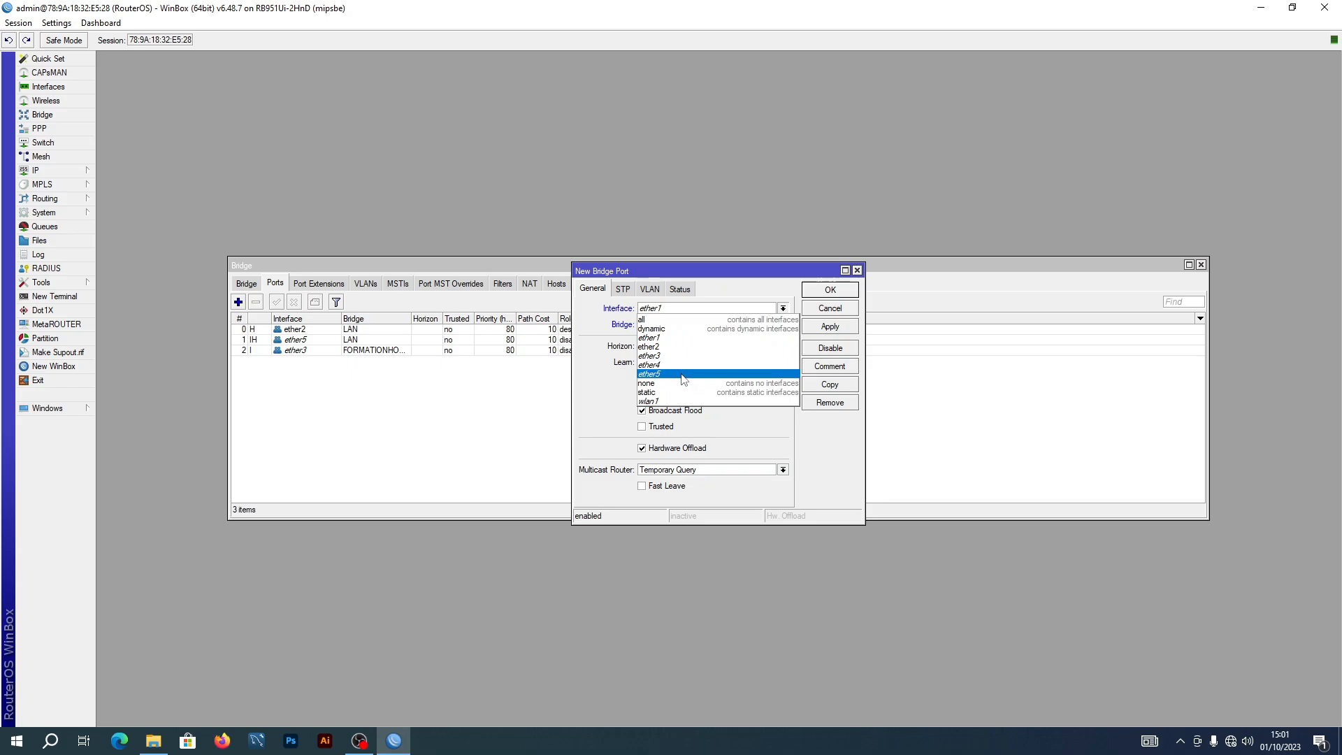
left_click(650, 364)
left_click(830, 327)
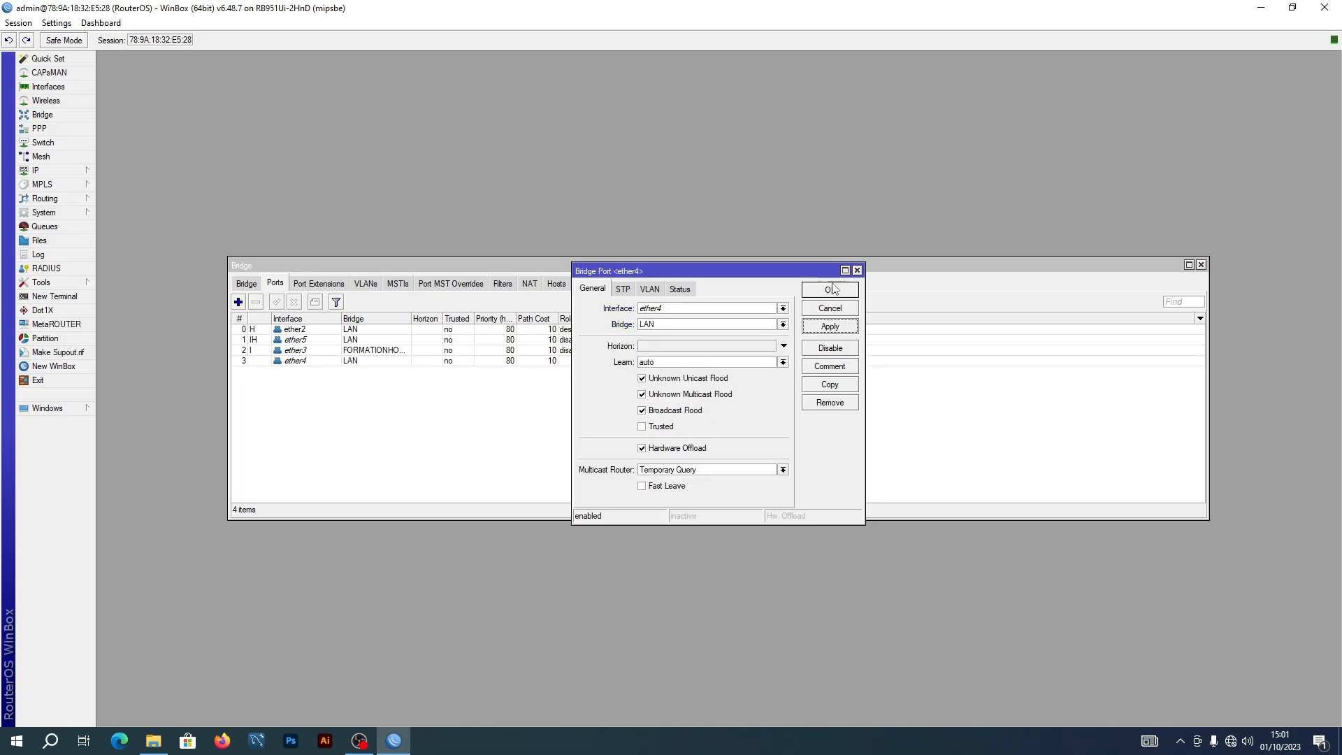
left_click(832, 290)
Add wlan1 as a port of the FORMATIONHOTSPOT bridge
left_click(239, 302)
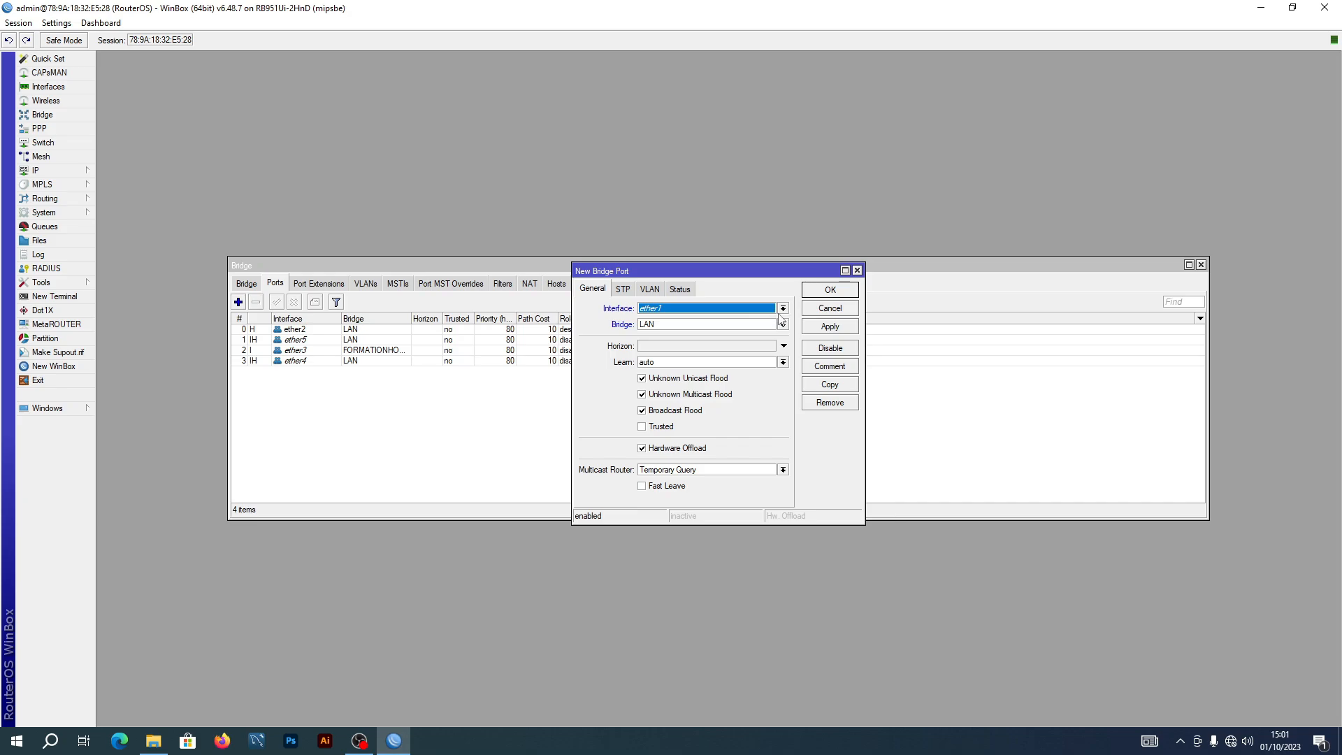
left_click(783, 309)
left_click(680, 401)
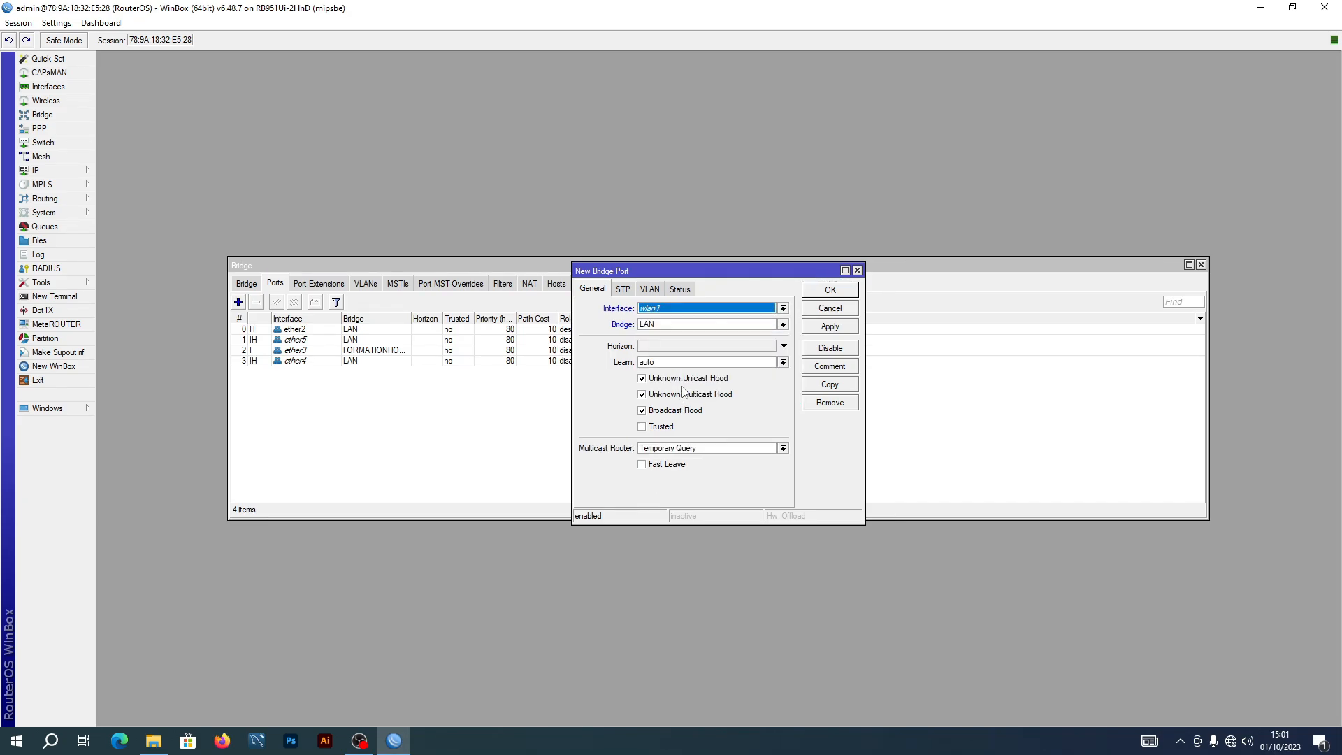
left_click(782, 325)
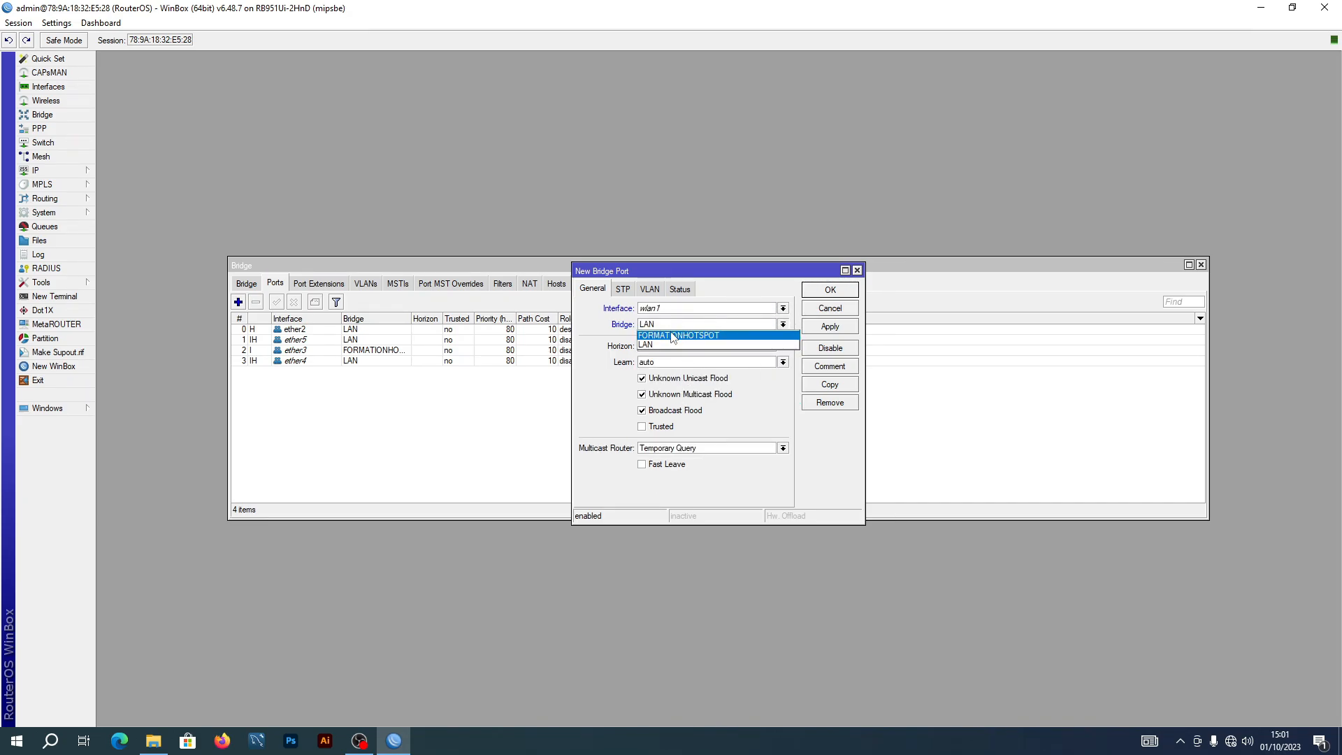
left_click(672, 335)
left_click(828, 327)
left_click(836, 290)
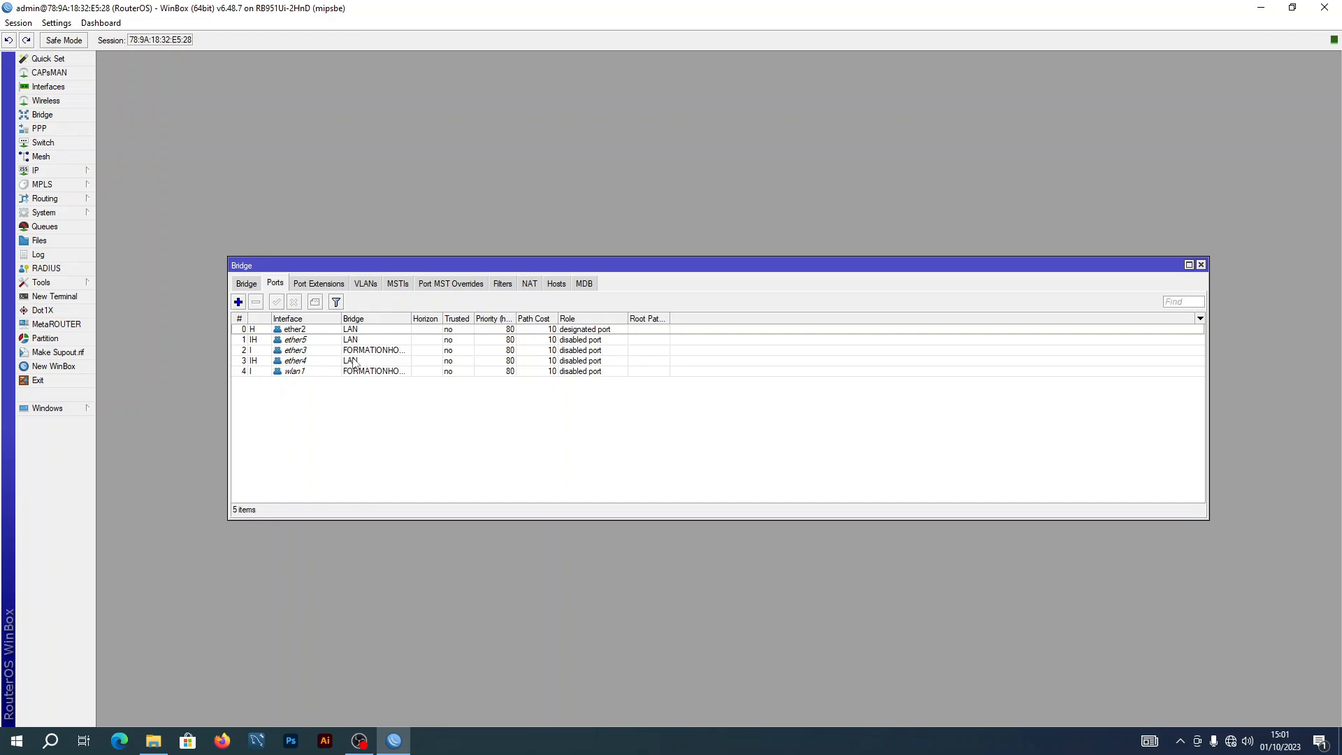
Change ether4's bridge to FORMATIONHOTSPOT
double_click(356, 360)
left_click(784, 325)
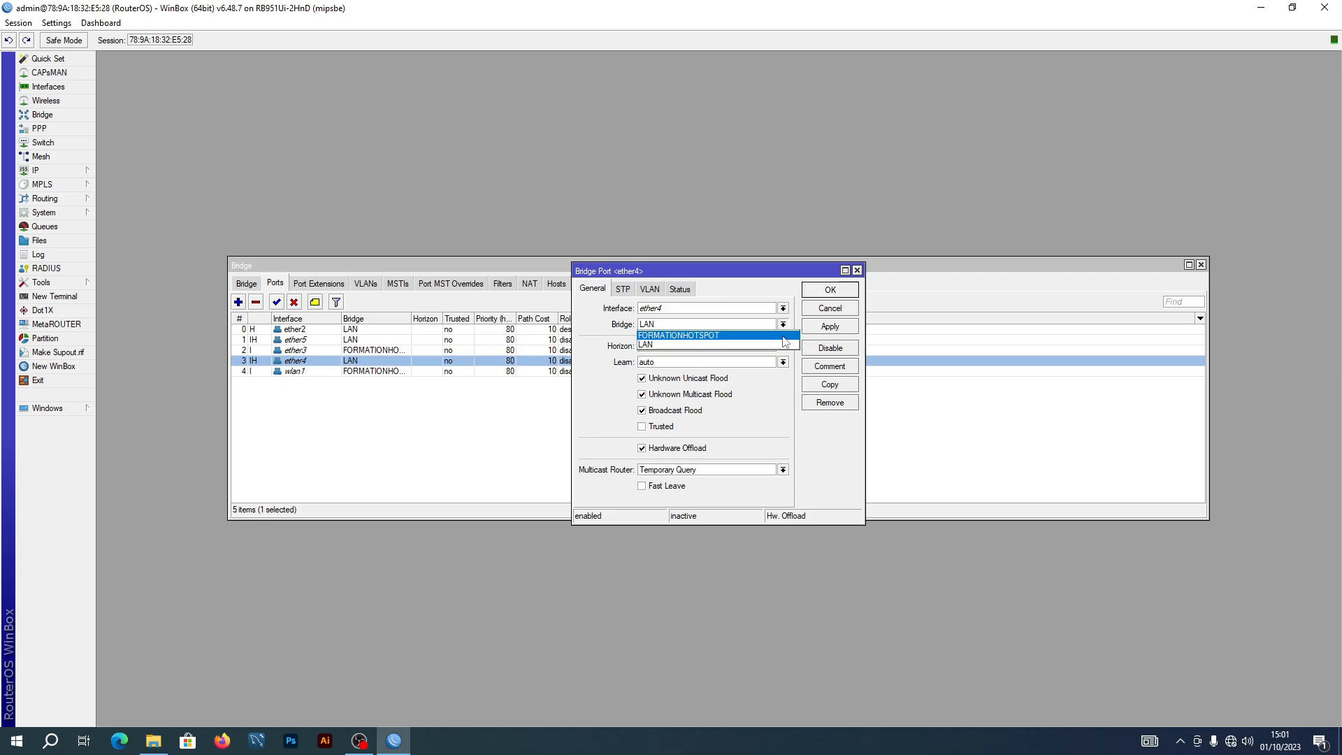
left_click(706, 335)
left_click(827, 327)
left_click(828, 291)
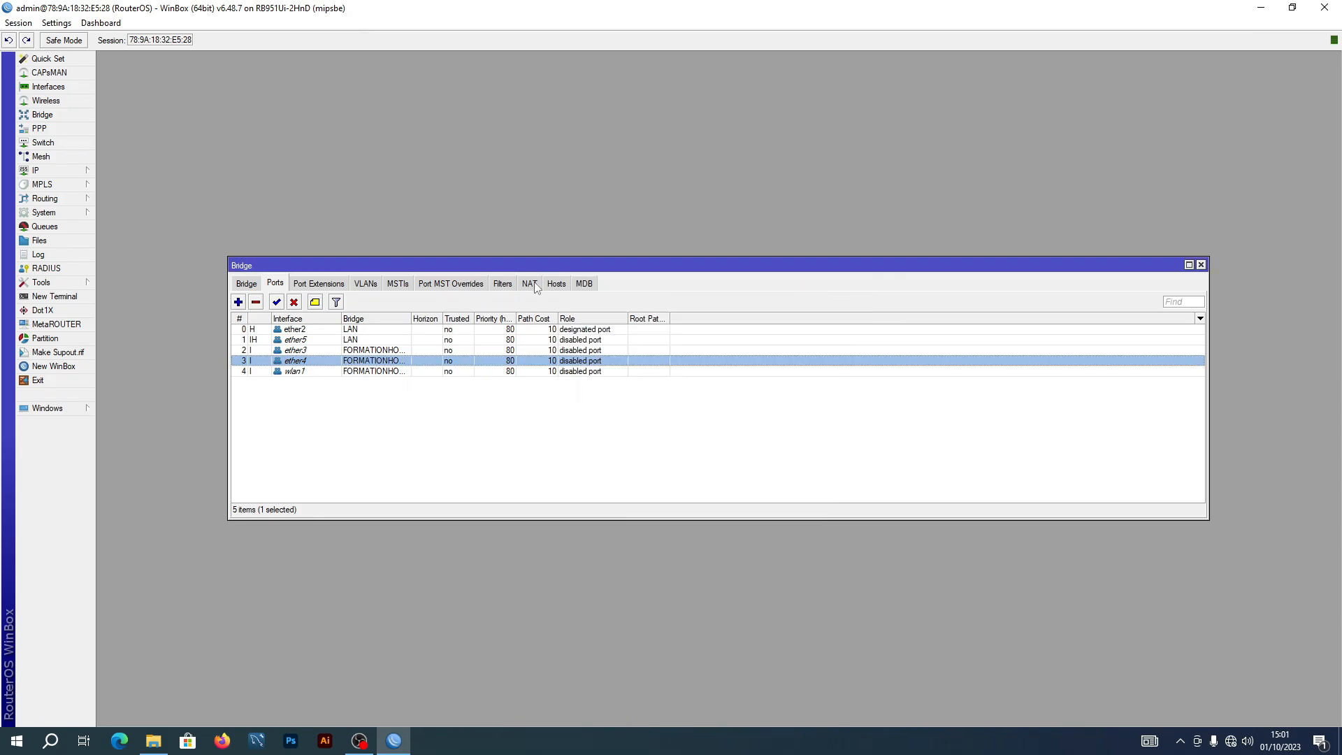
left_click(558, 429)
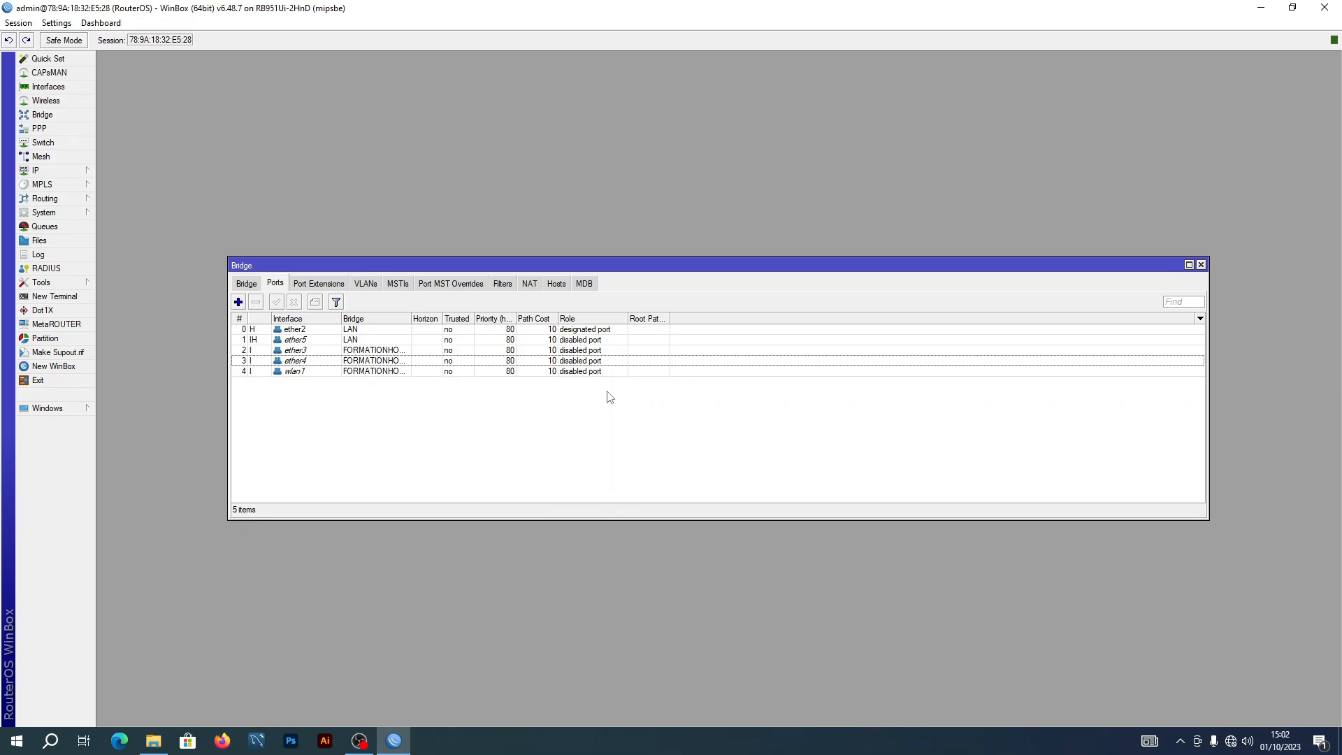
In IP > Addresses, add 10.0.0.254/24 on the FORMATIONHOTSPOT interface
left_click(59, 172)
left_click(166, 201)
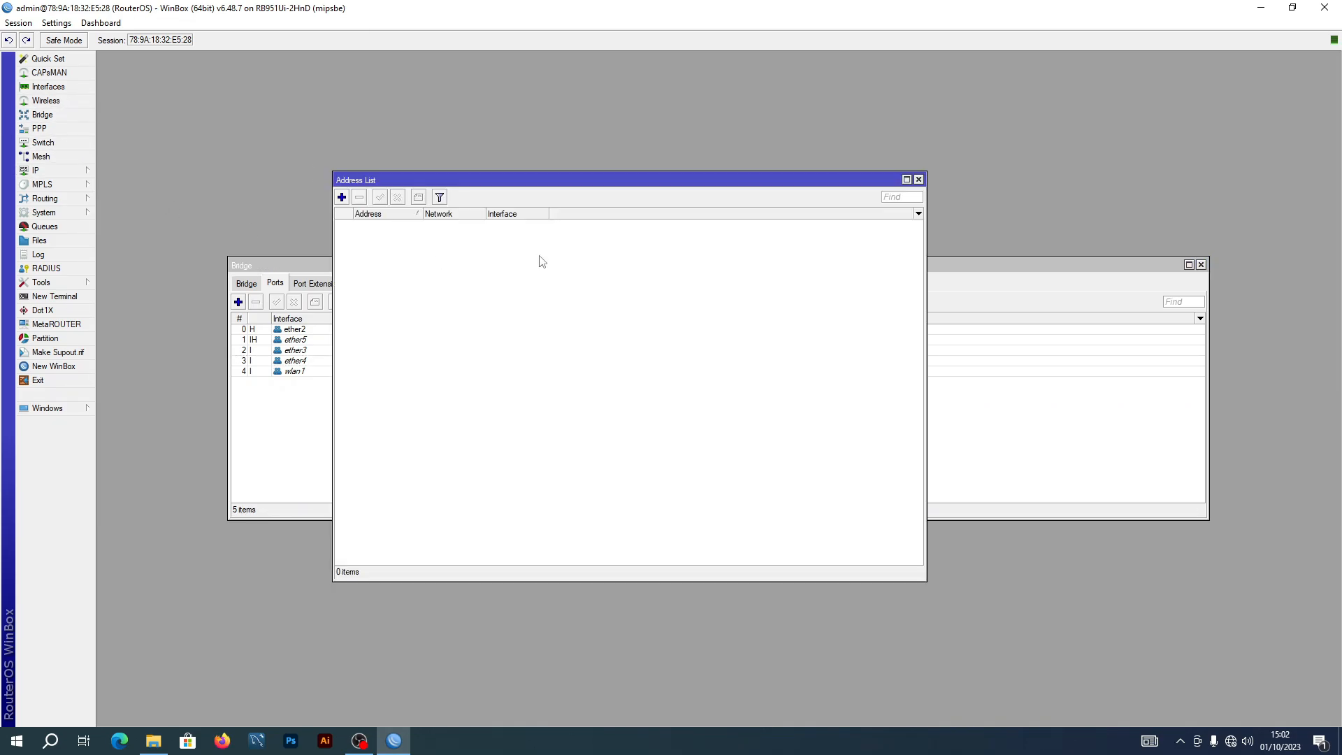
left_click_drag(394, 180, 383, 174)
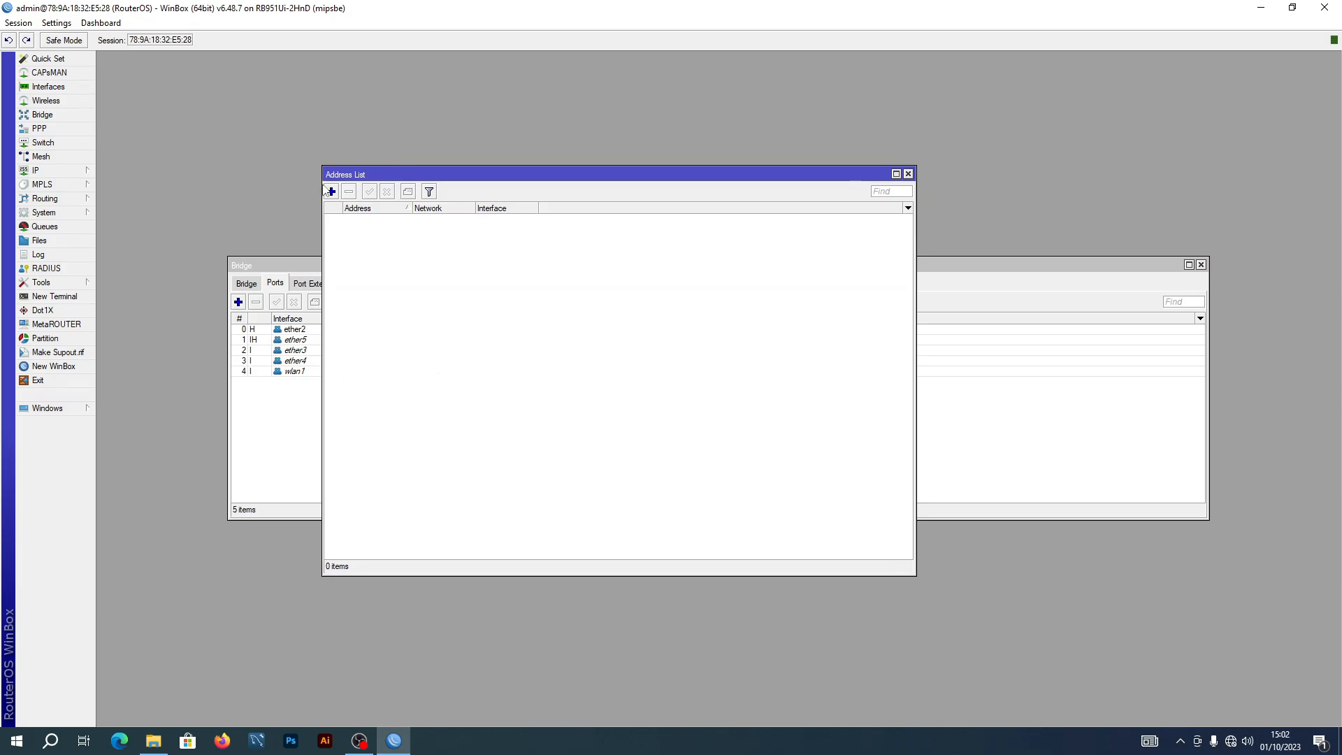
left_click(331, 191)
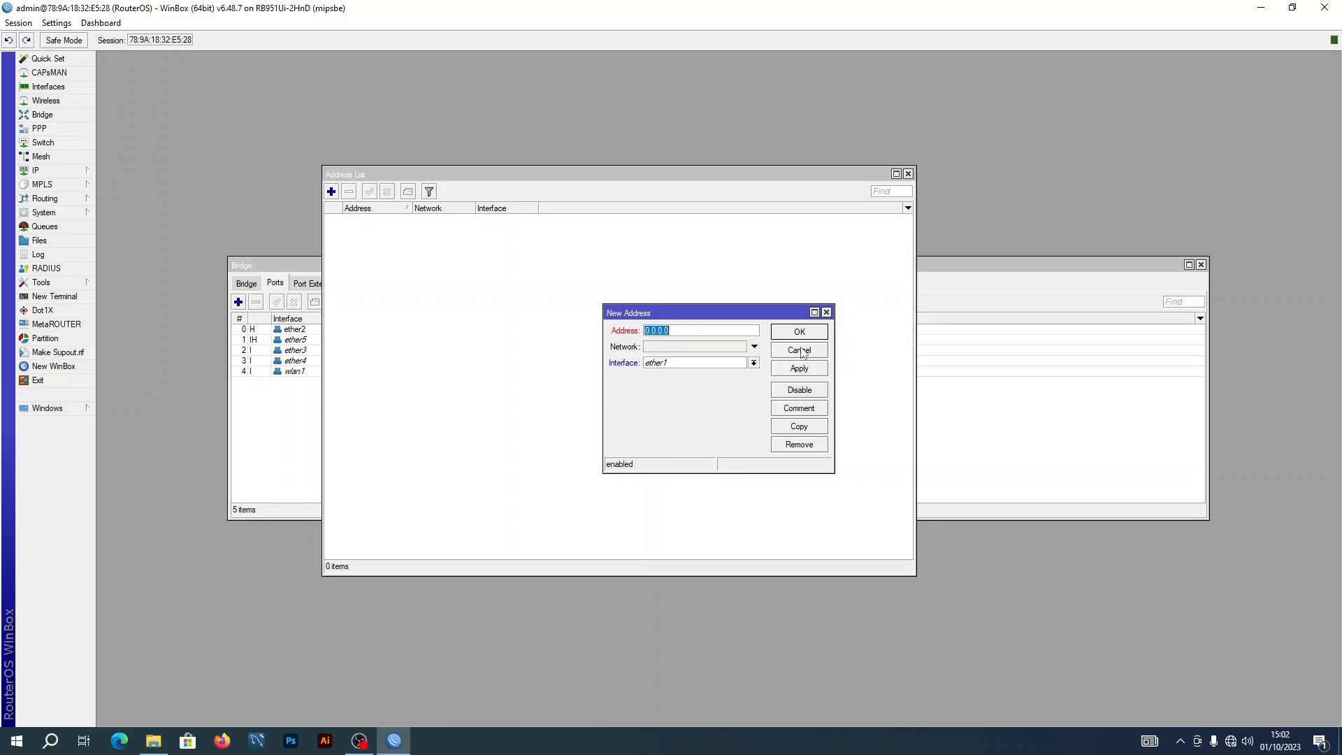
type("10.0")
left_click(753, 362)
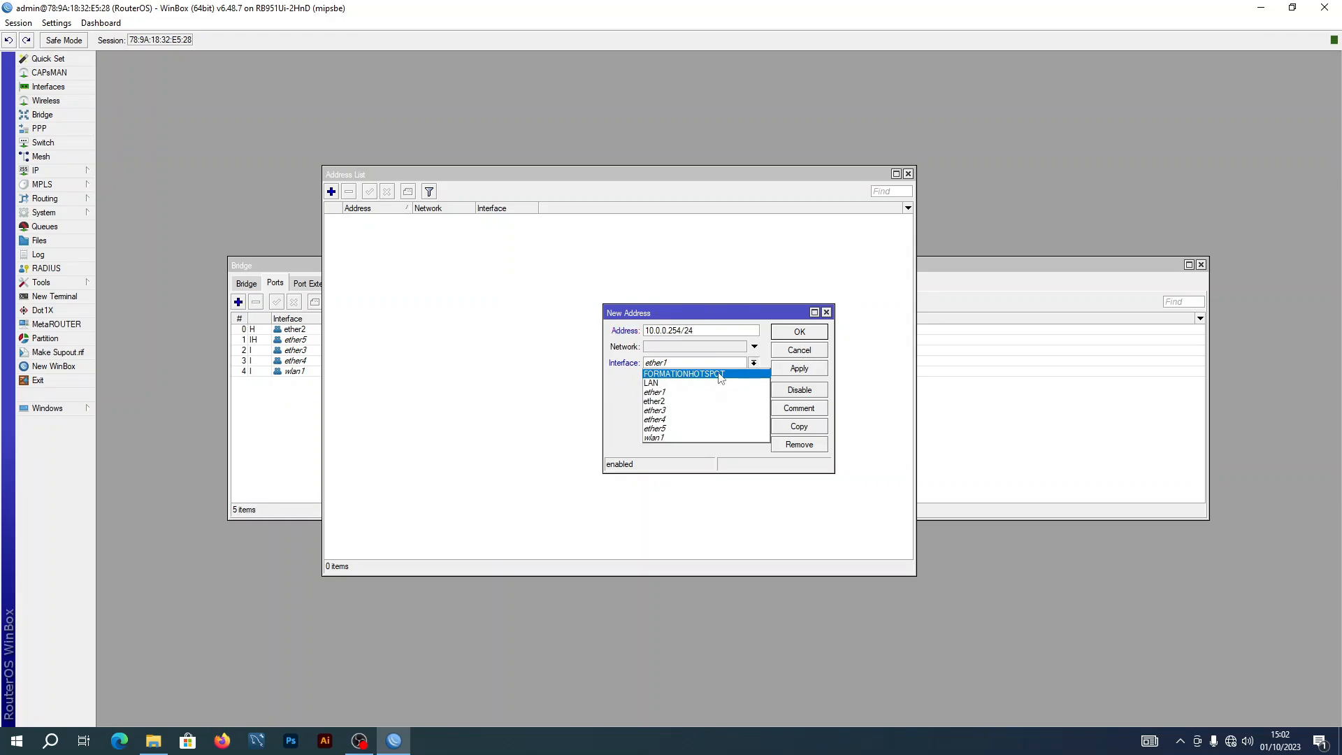
left_click(696, 376)
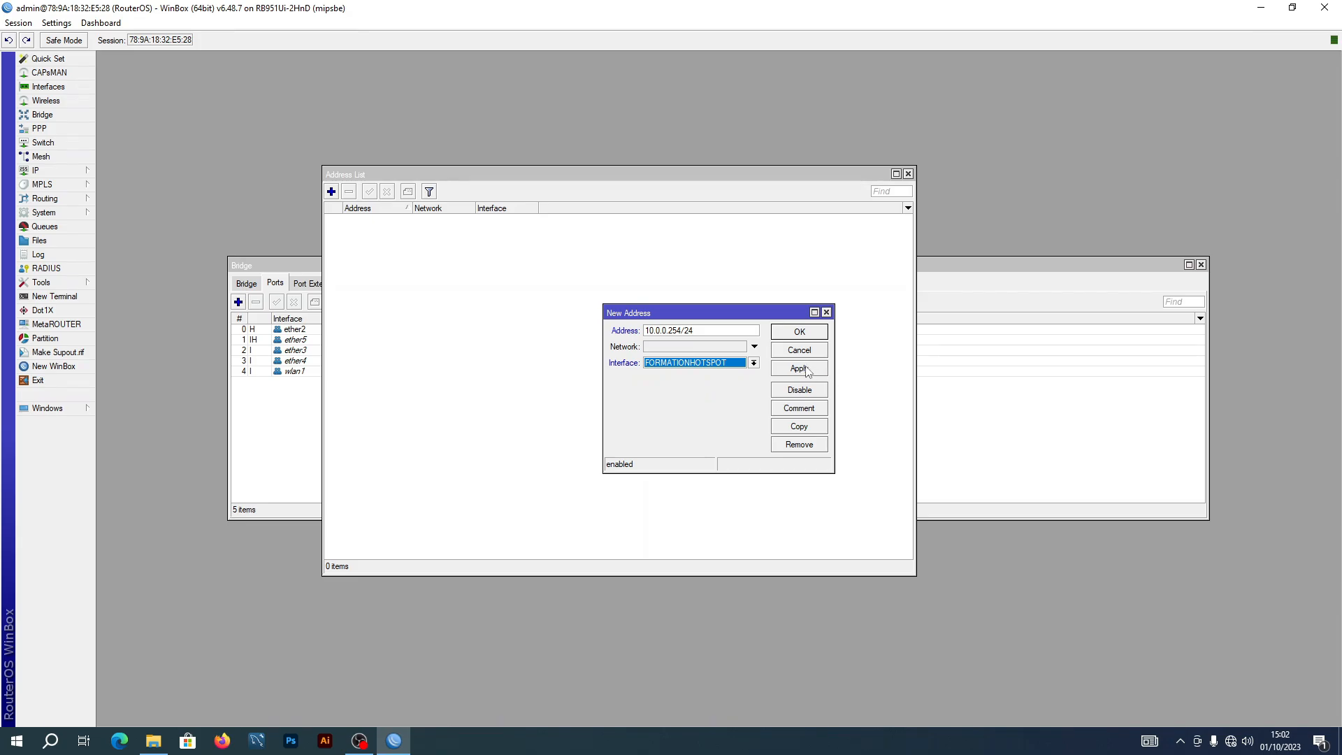
left_click(805, 369)
left_click(805, 332)
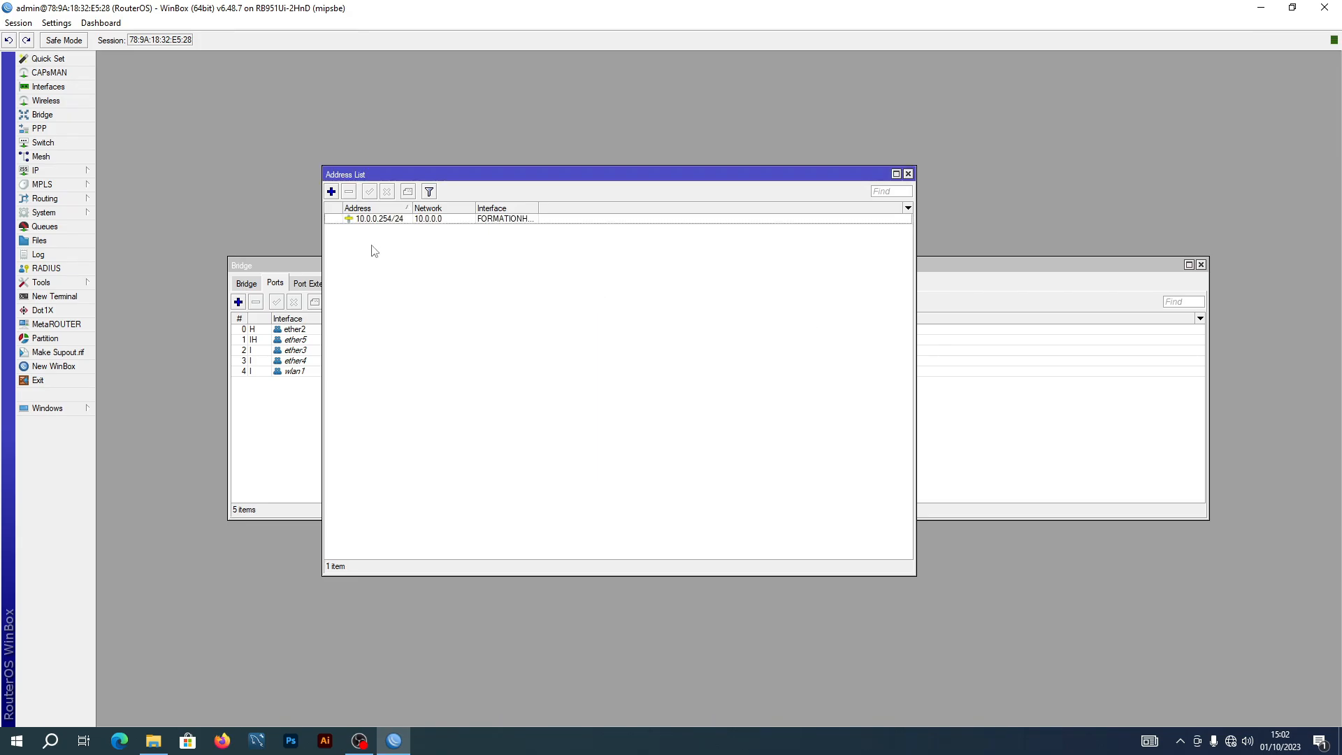
Add address 192.168.9.254/24 on the LAN bridge and close the Address List
left_click(331, 192)
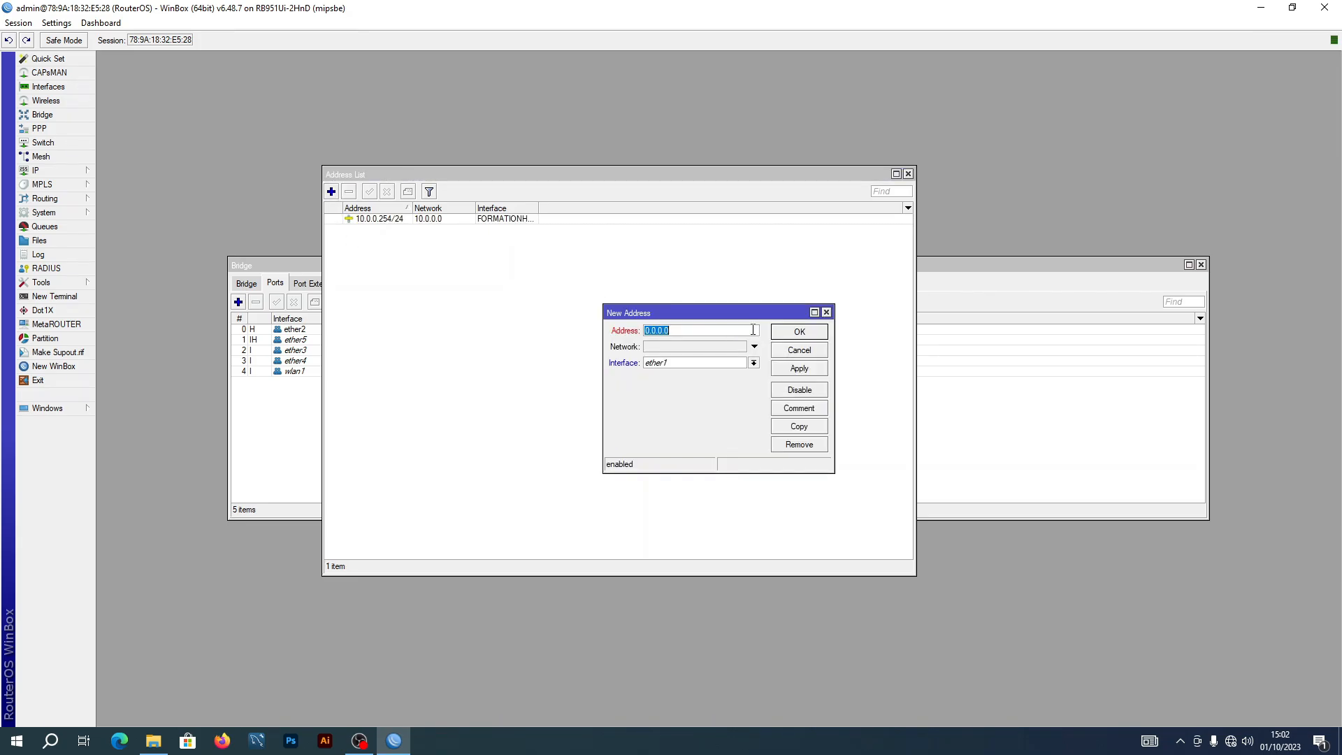
type("192.168.9.254/24")
left_click(753, 363)
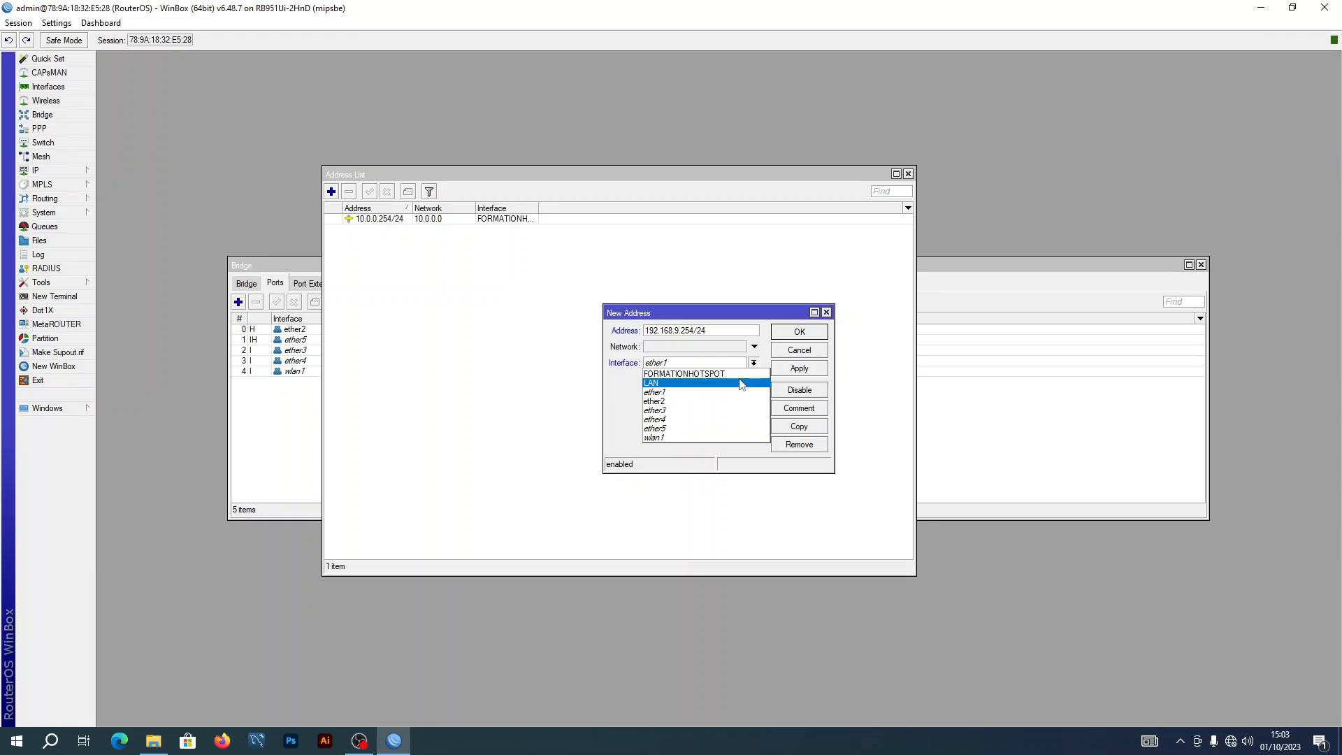
left_click(701, 381)
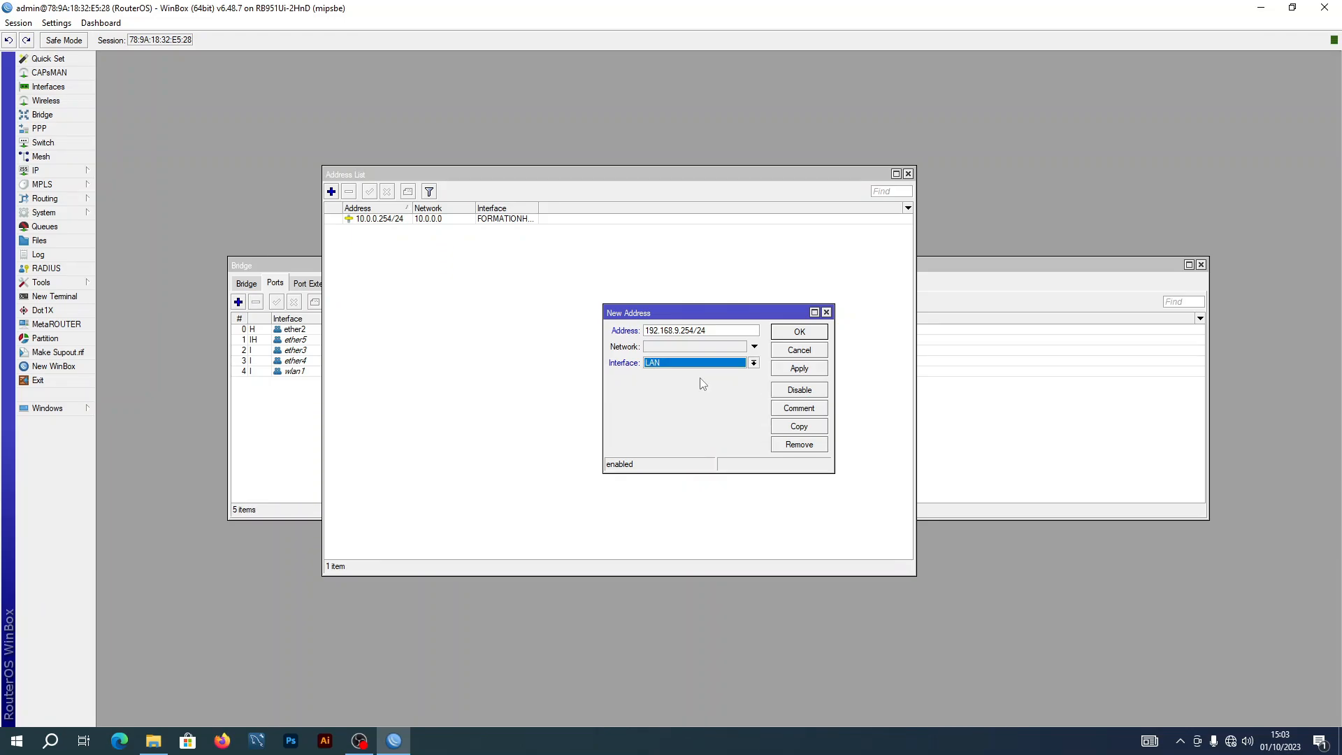
left_click(795, 370)
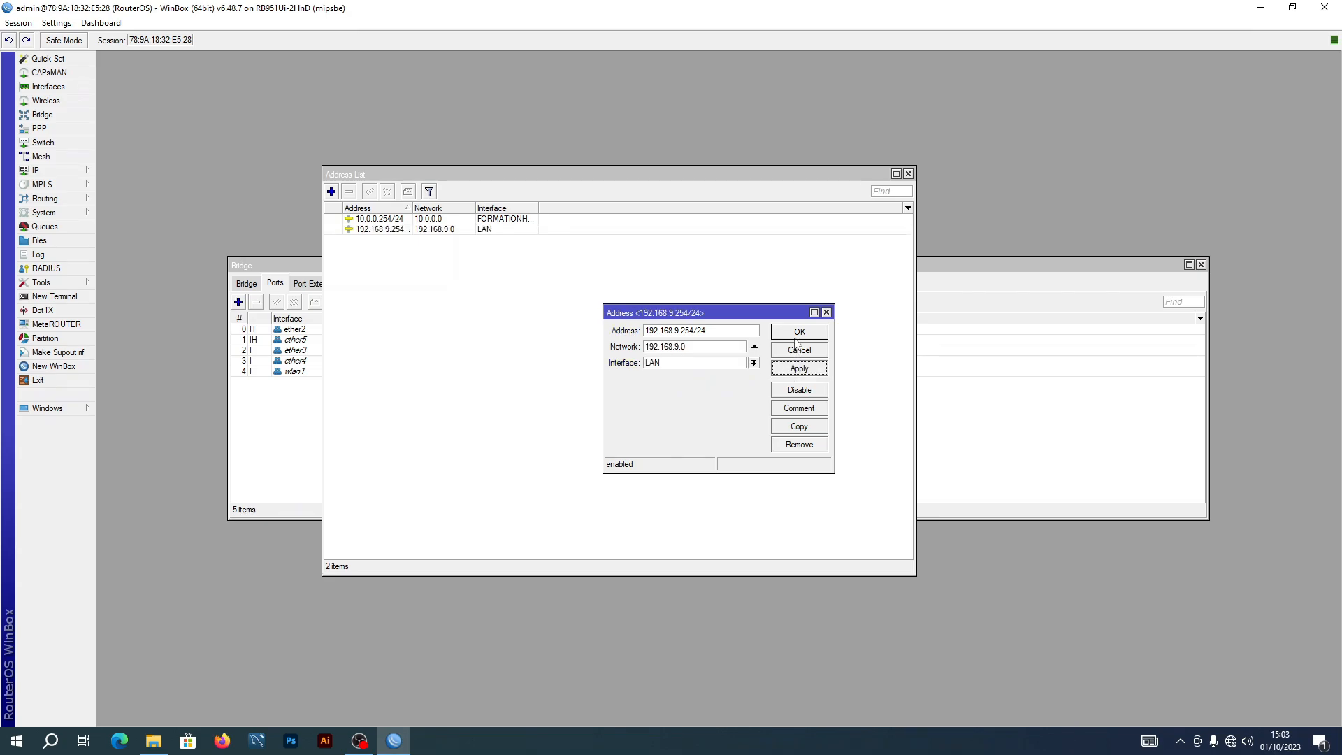
left_click(795, 333)
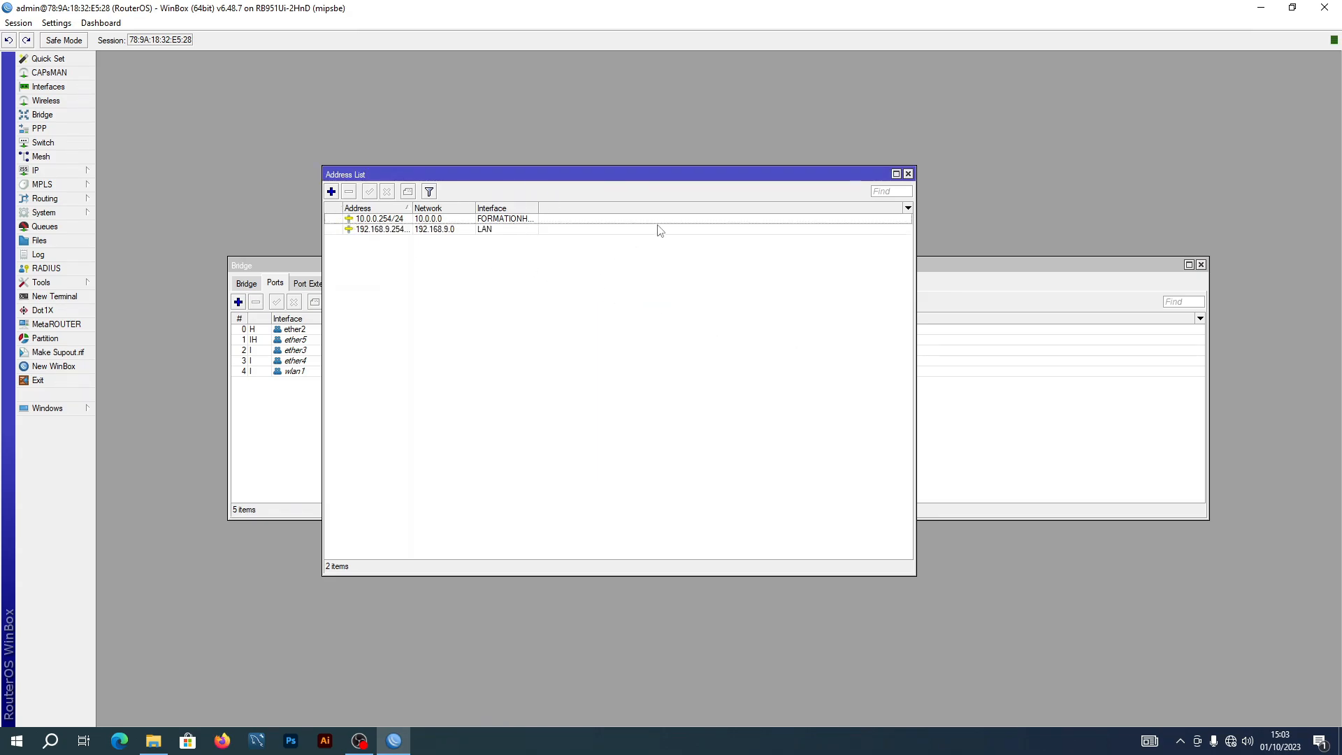
left_click(908, 174)
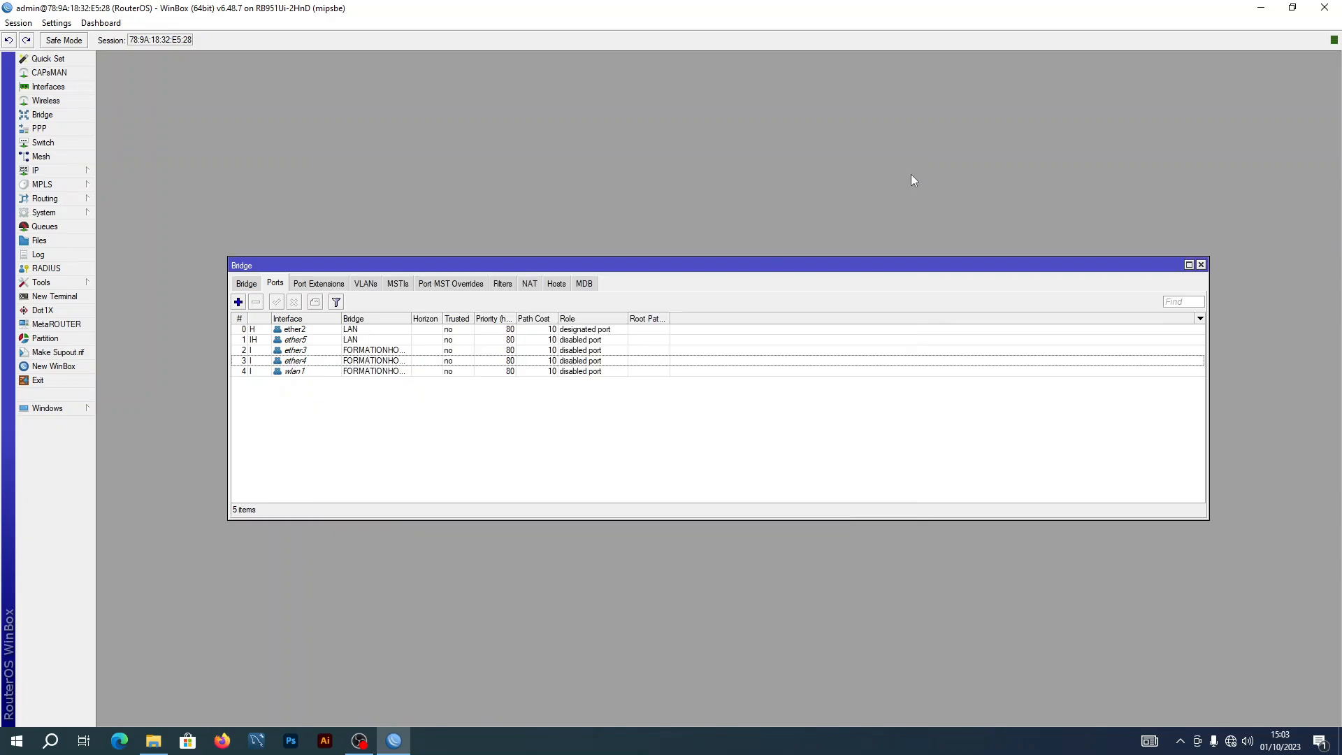
Run DHCP Setup on LAN, accepting 192.168.9.0/24, gateway 192.168.9.254 and pool 192.168.9.1-192.168.9.253
left_click(55, 176)
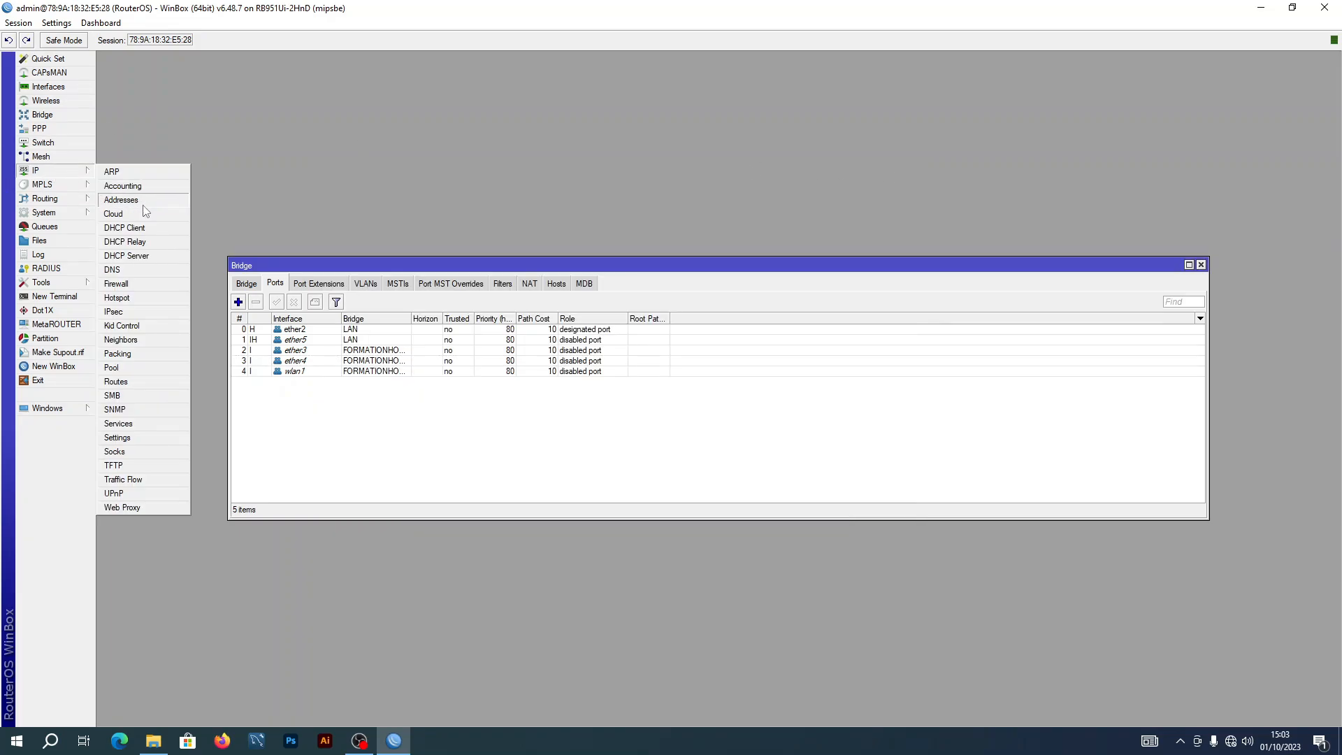
left_click(151, 257)
left_click(609, 302)
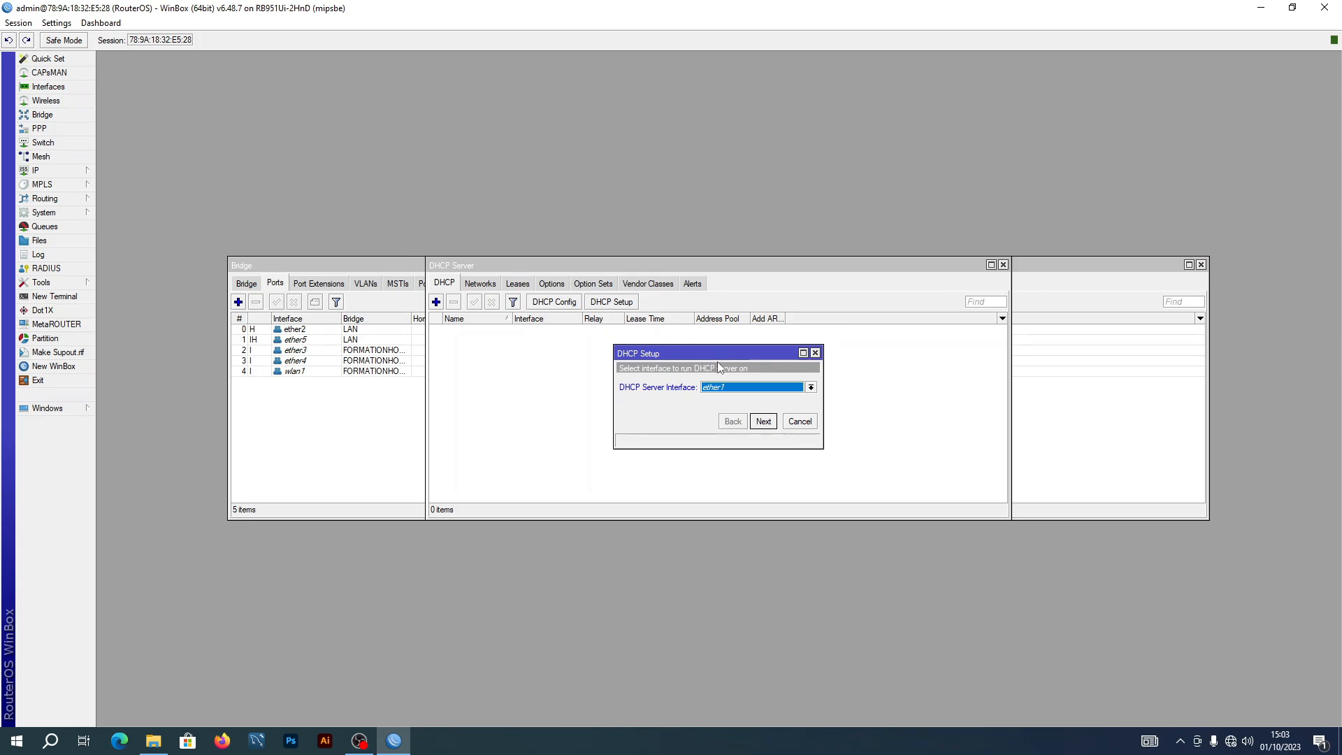
left_click(811, 388)
left_click(750, 411)
left_click(766, 423)
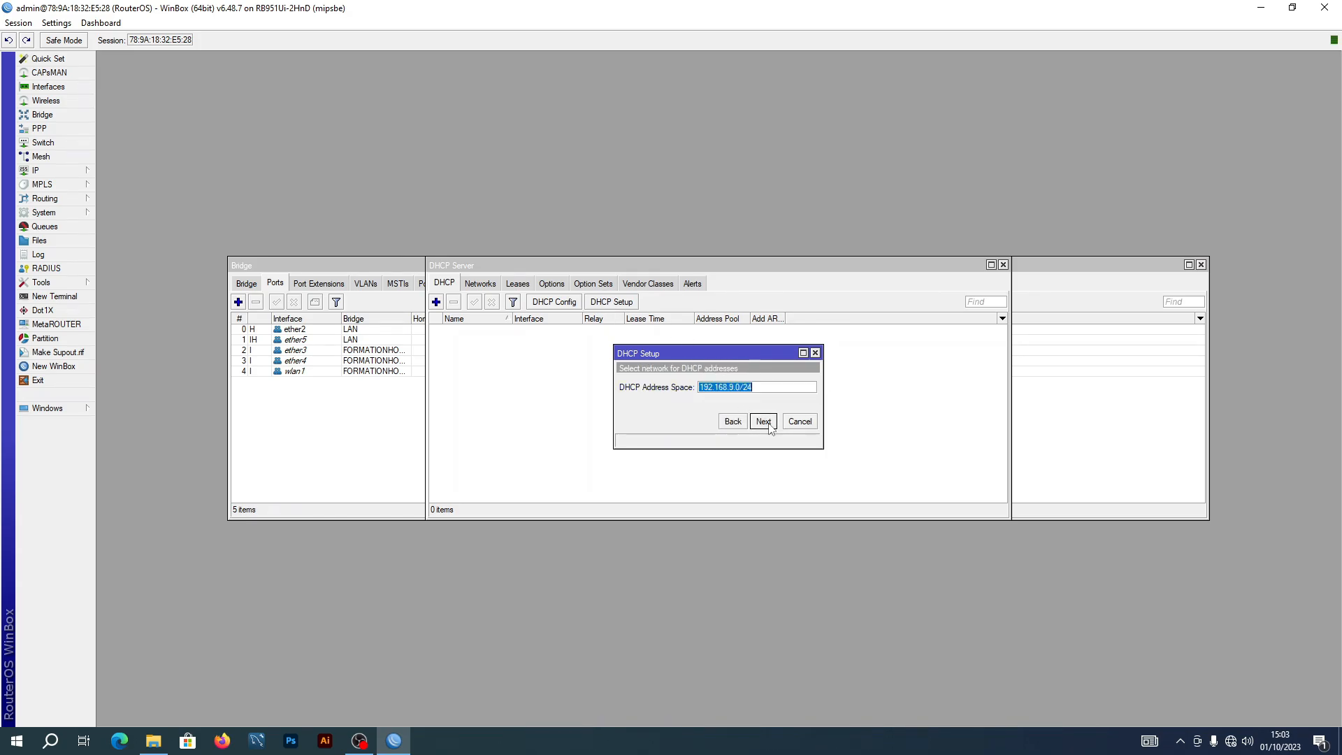
left_click(767, 422)
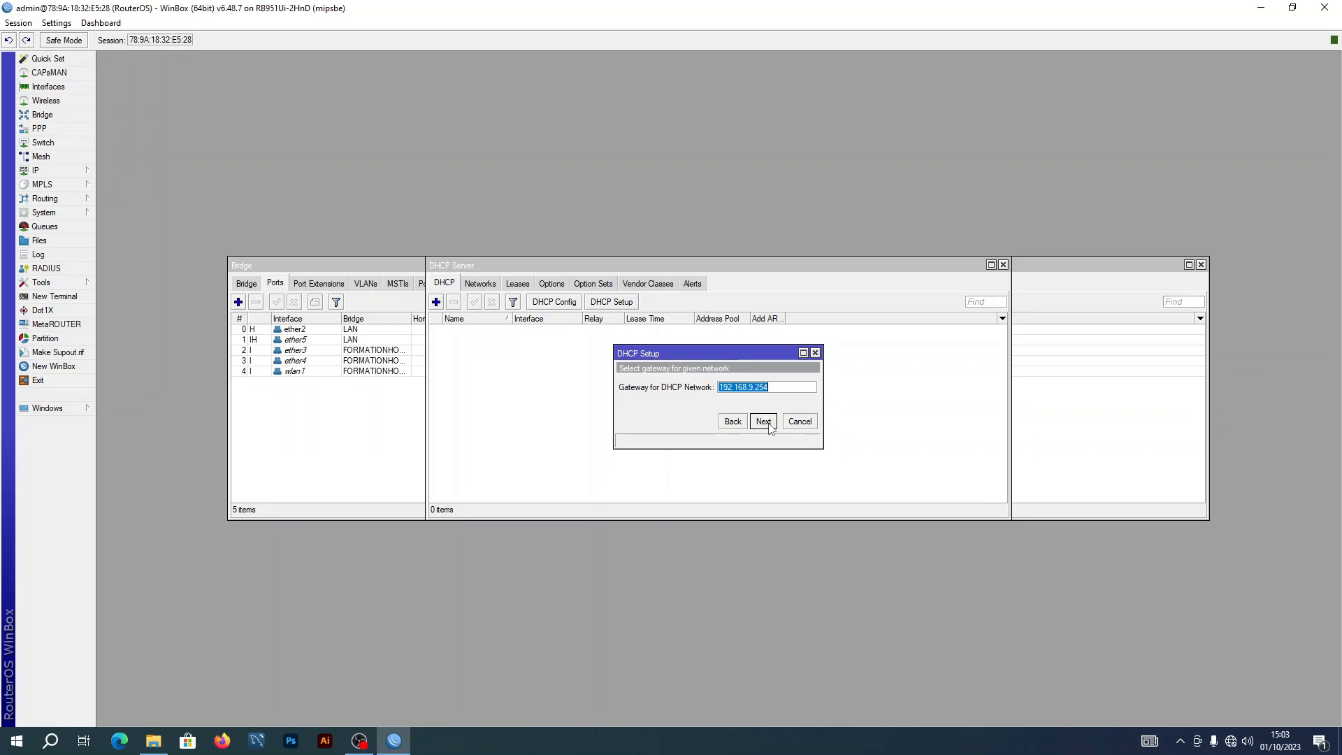
left_click(767, 422)
left_click(764, 422)
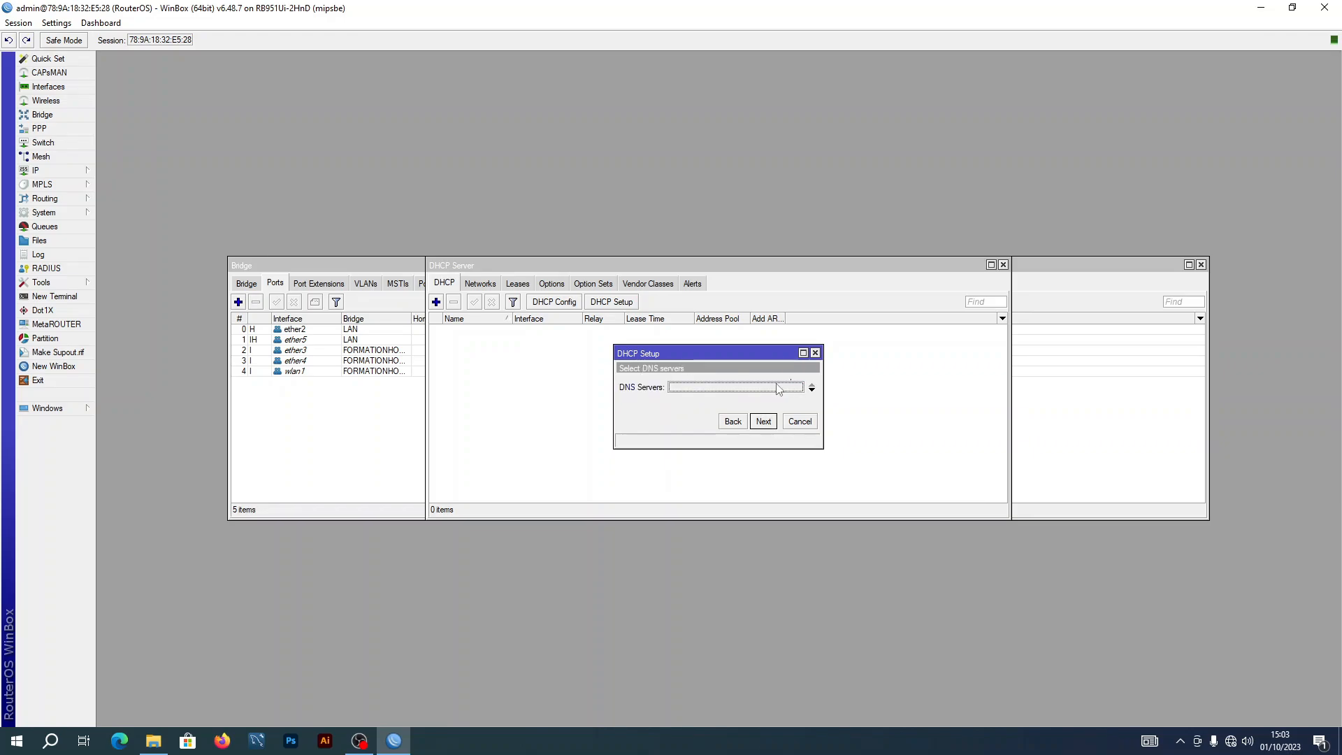
Set DNS servers 8.8.8.8 plus a second server and a 1d lease time to finish the setup
type("8.8.8.8")
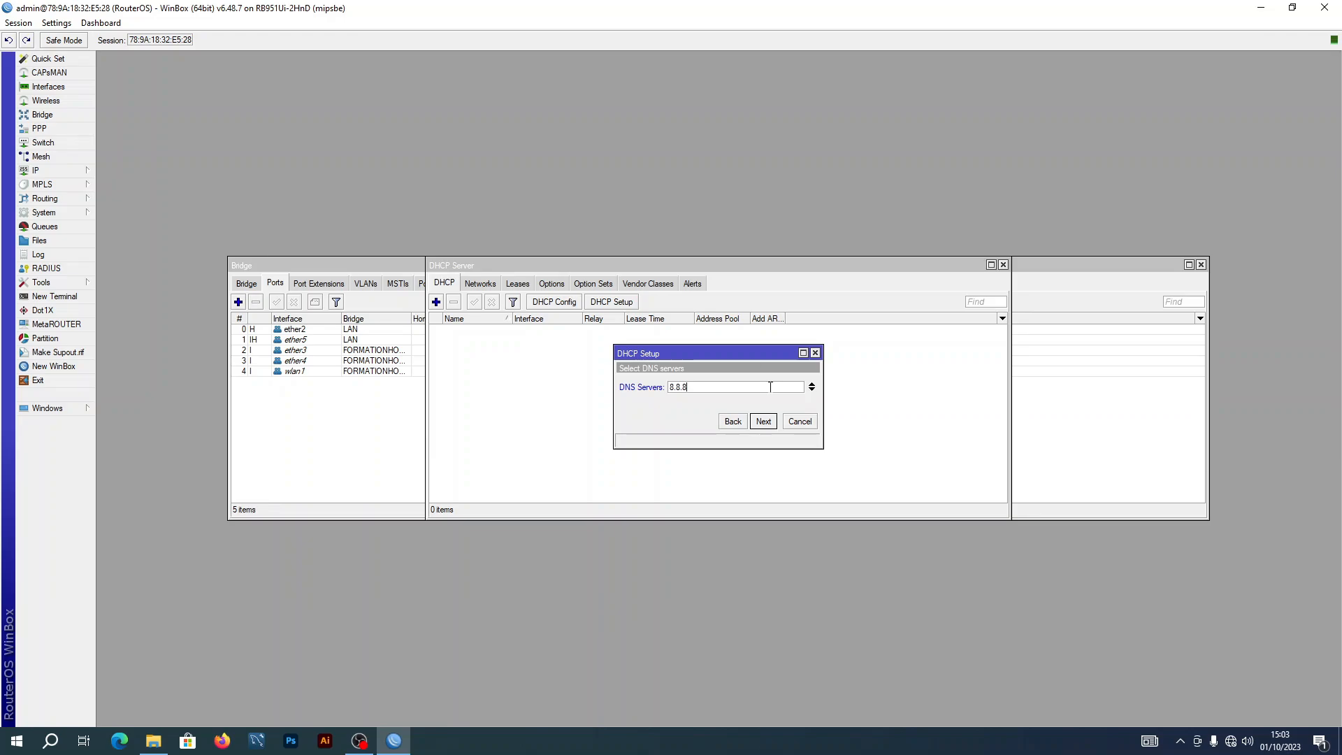
left_click(812, 390)
type("8.8.4.4")
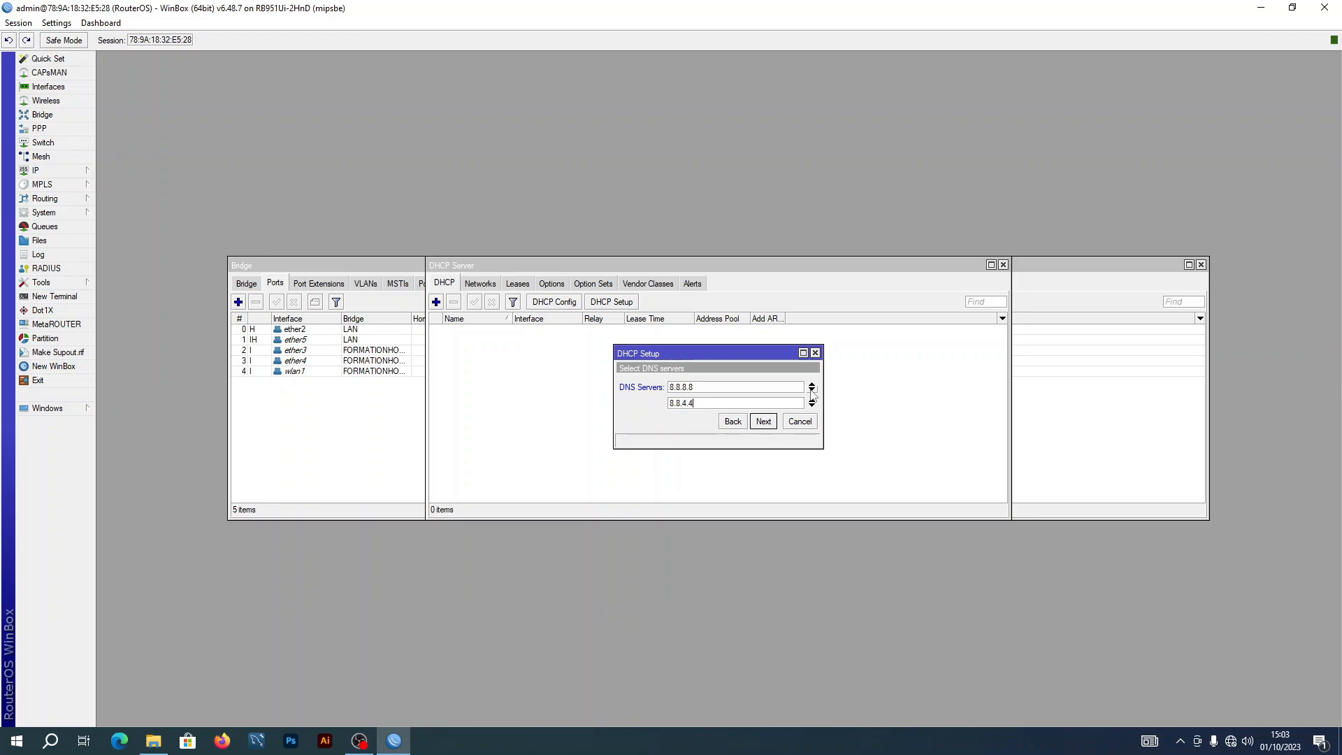
left_click(764, 421)
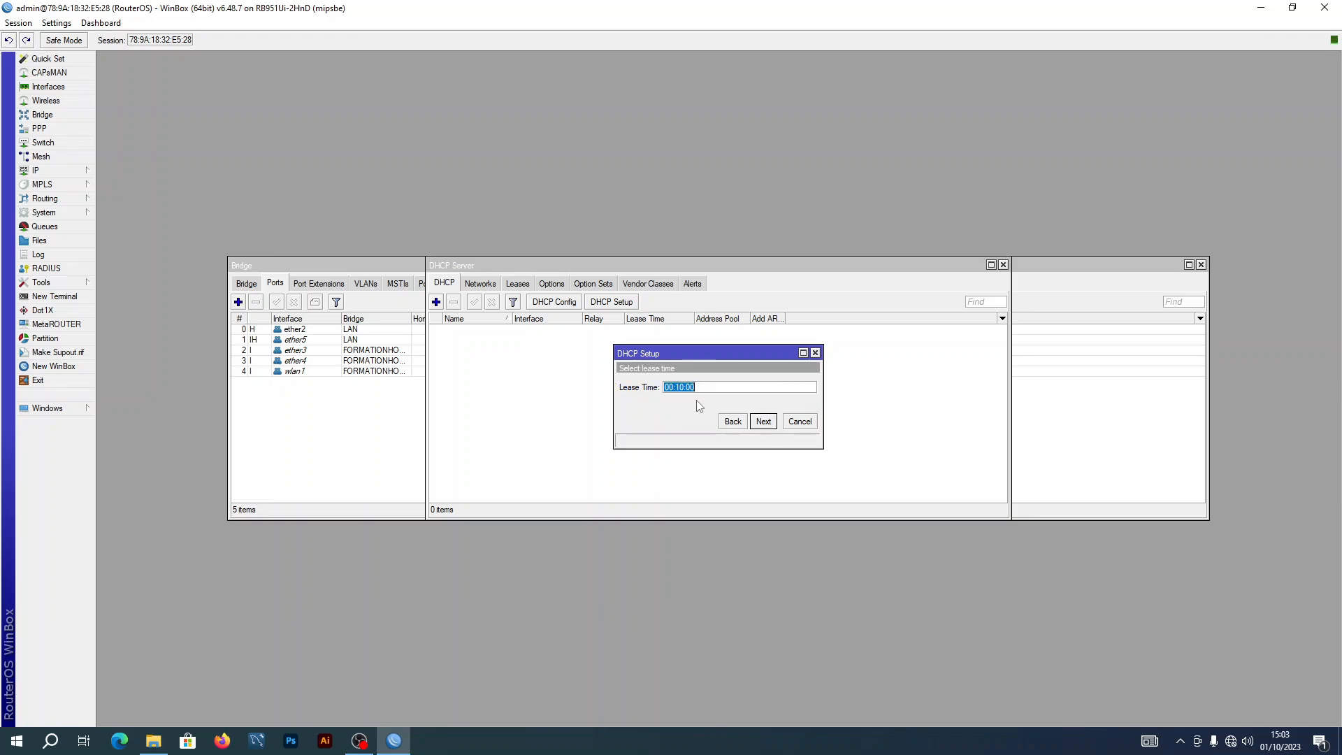
type("1d")
left_click(766, 423)
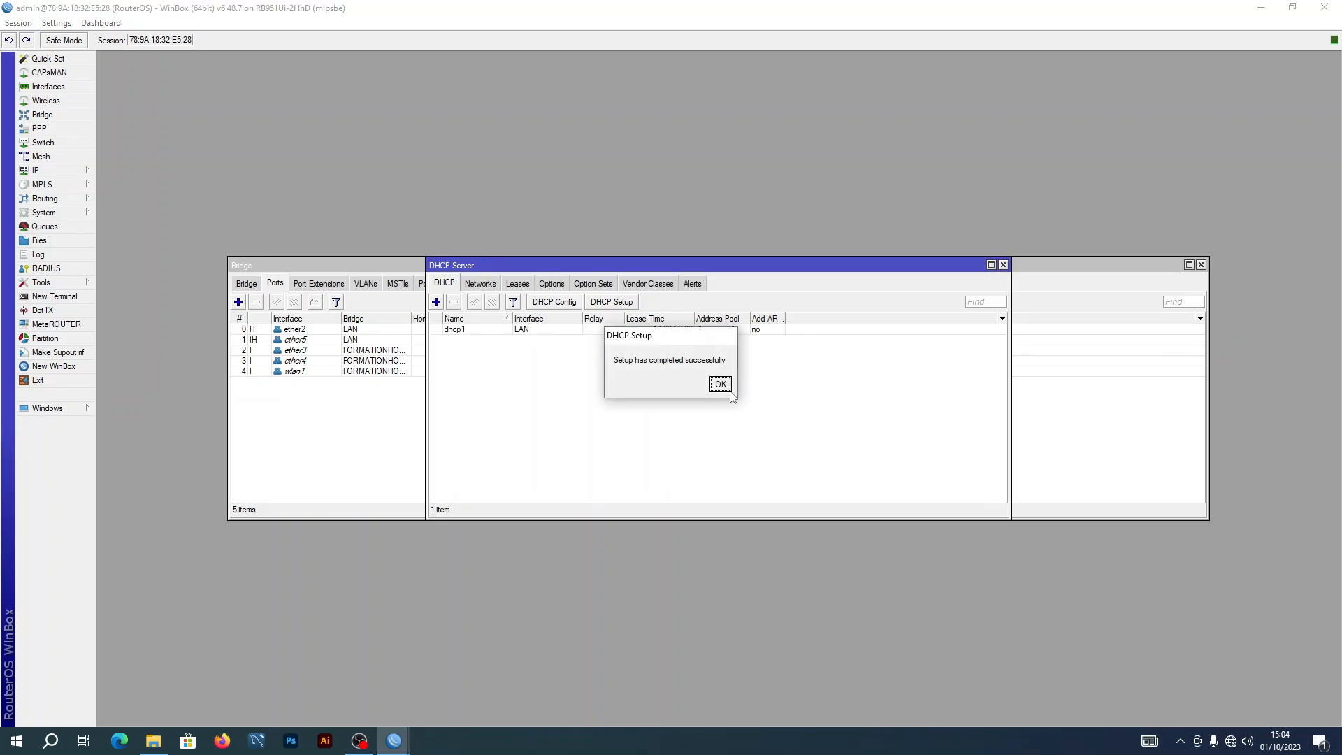
left_click(720, 386)
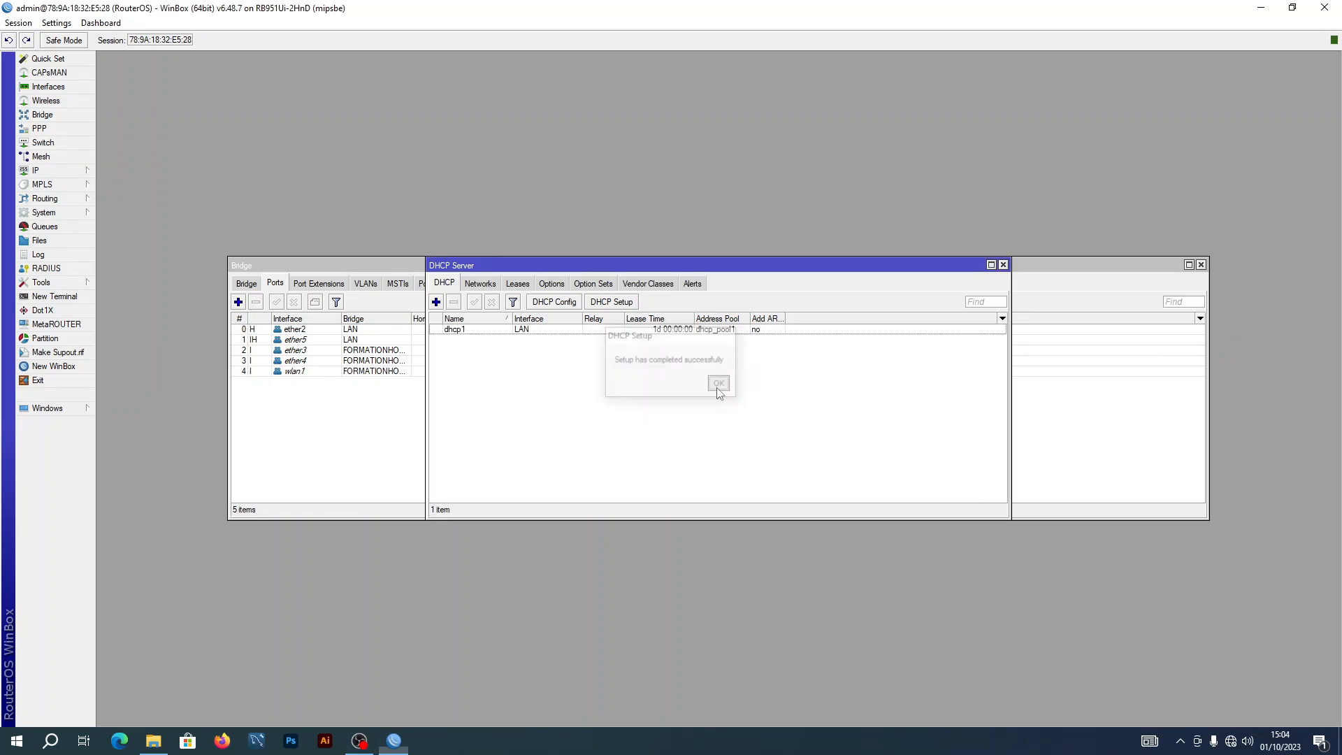
left_click(435, 303)
Discard the blank DHCP server entry and restart DHCP Setup on the FORMATIONHOTSPOT interface
left_click(847, 225)
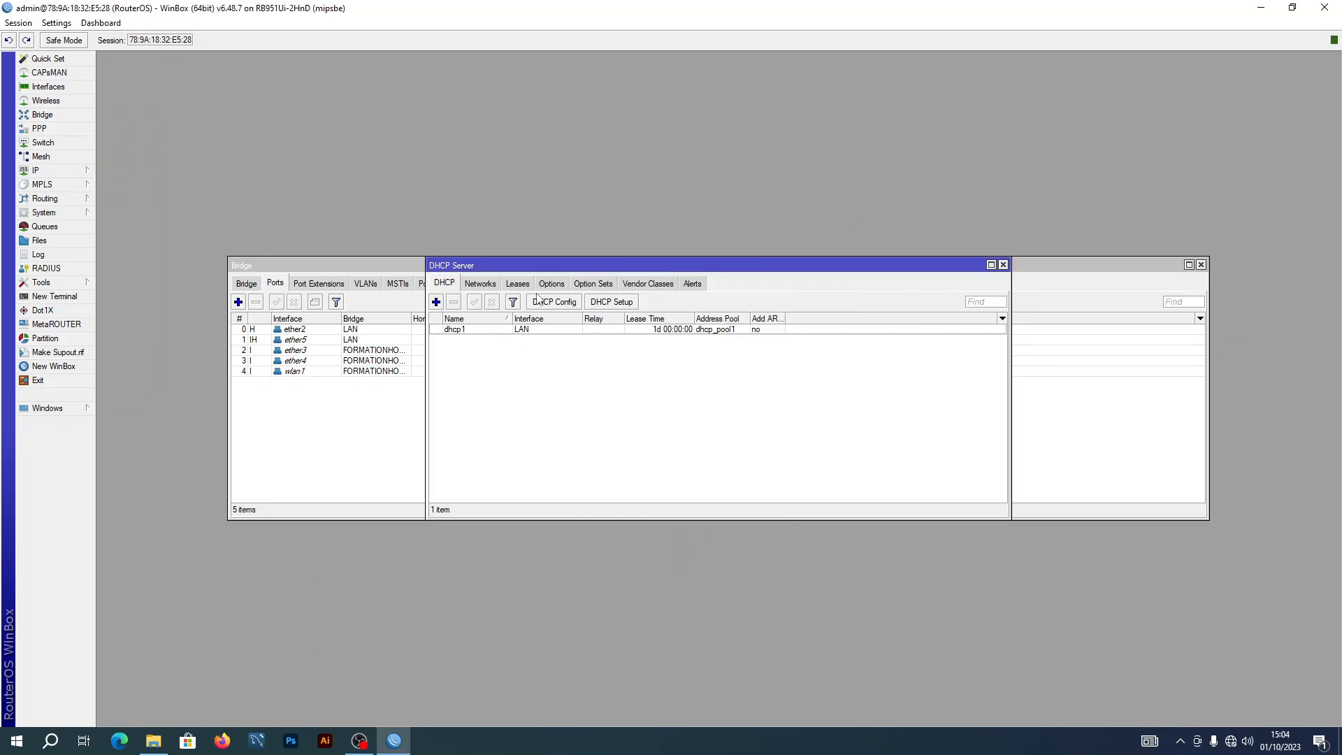
left_click(610, 304)
left_click(811, 388)
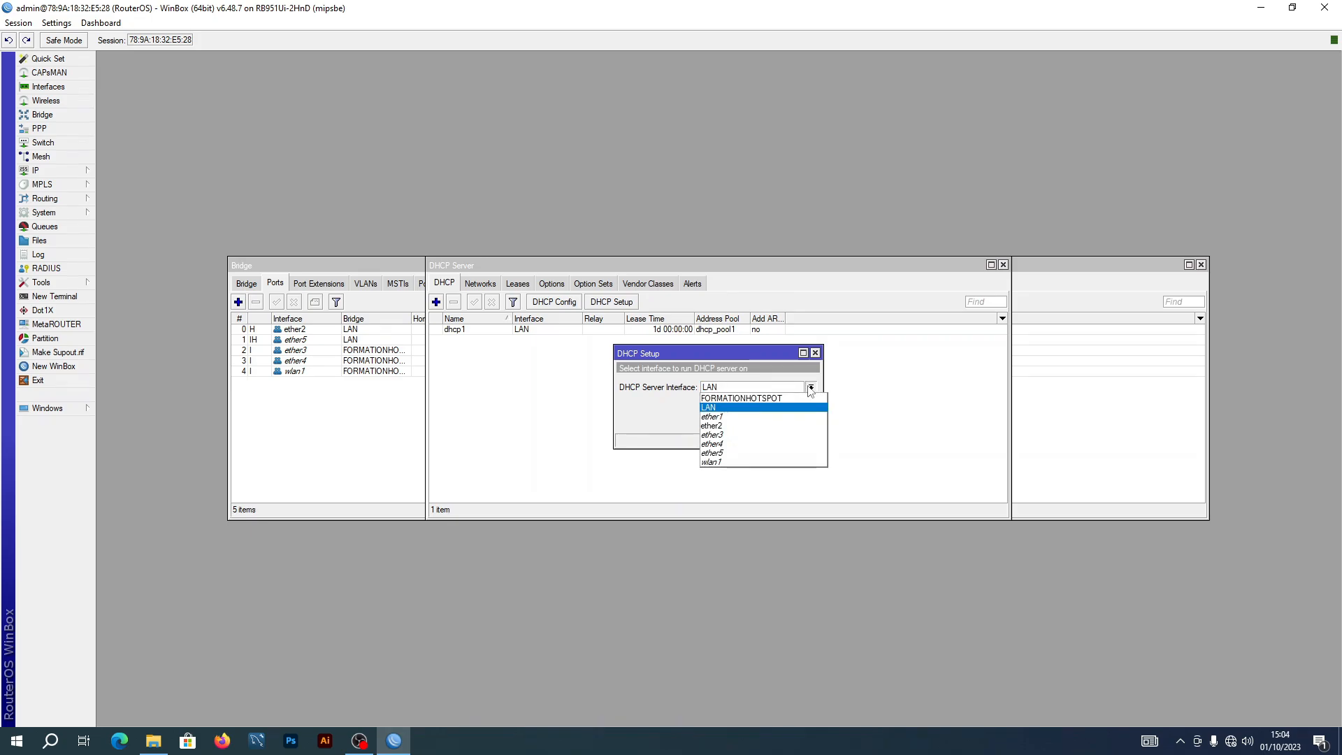
left_click(758, 407)
left_click(762, 422)
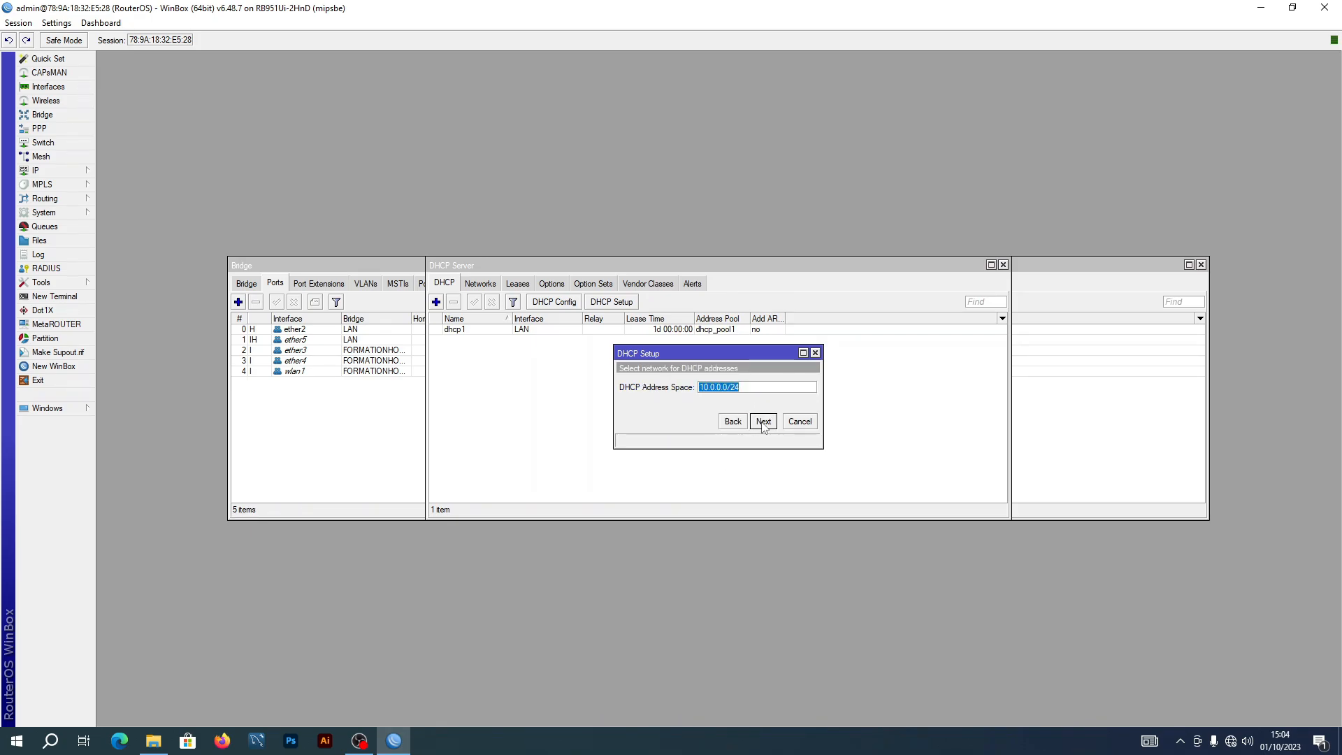
Accept 10.0.0.0/24, range 10.0.0.1-10.0.0.253, DNS 8.8.8.8/8.8.4.4 and 1-day lease
left_click(764, 421)
left_click(763, 422)
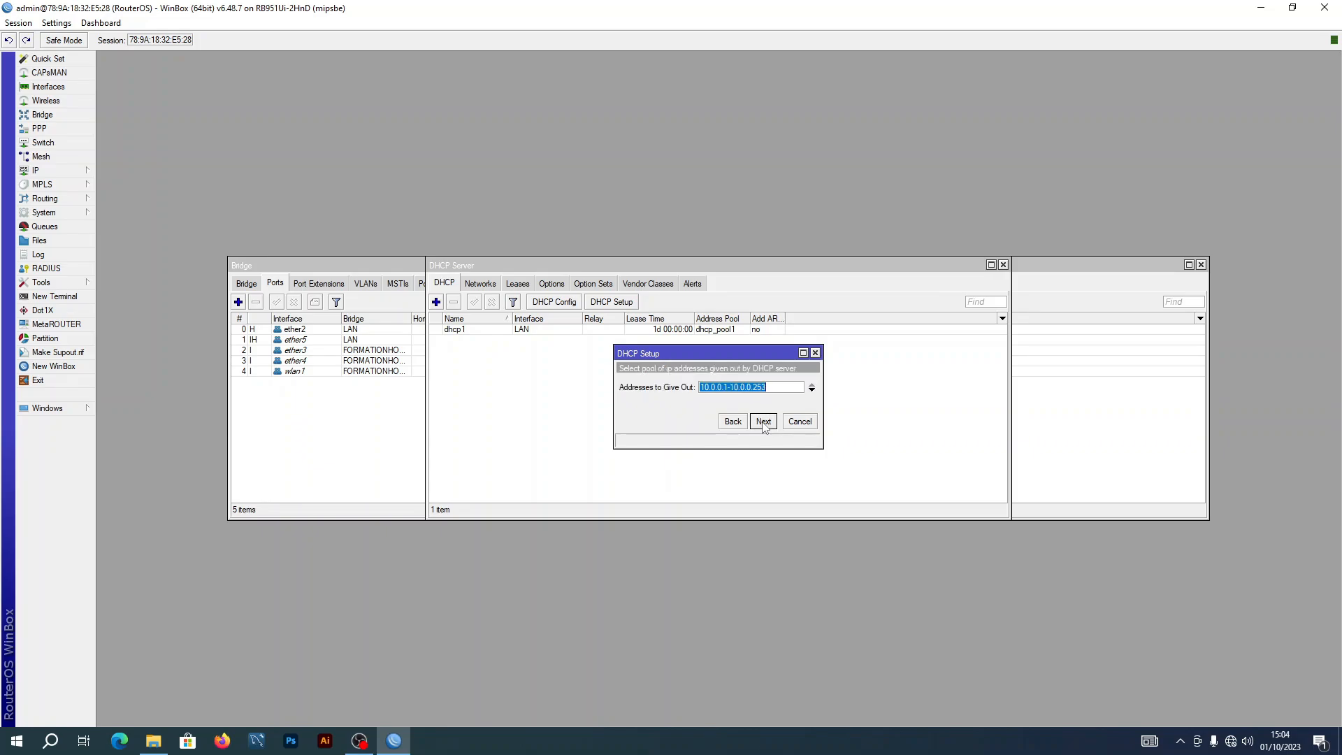
left_click(764, 422)
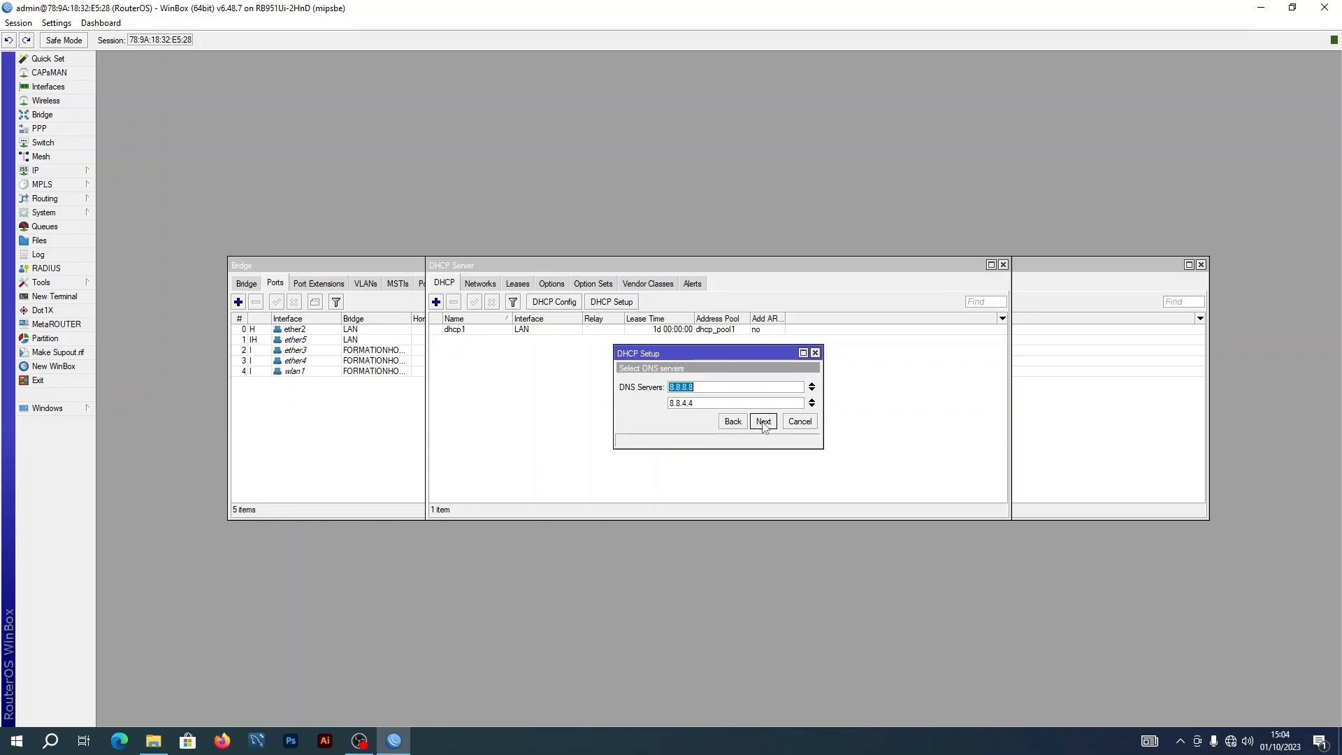
left_click(763, 422)
left_click(763, 422)
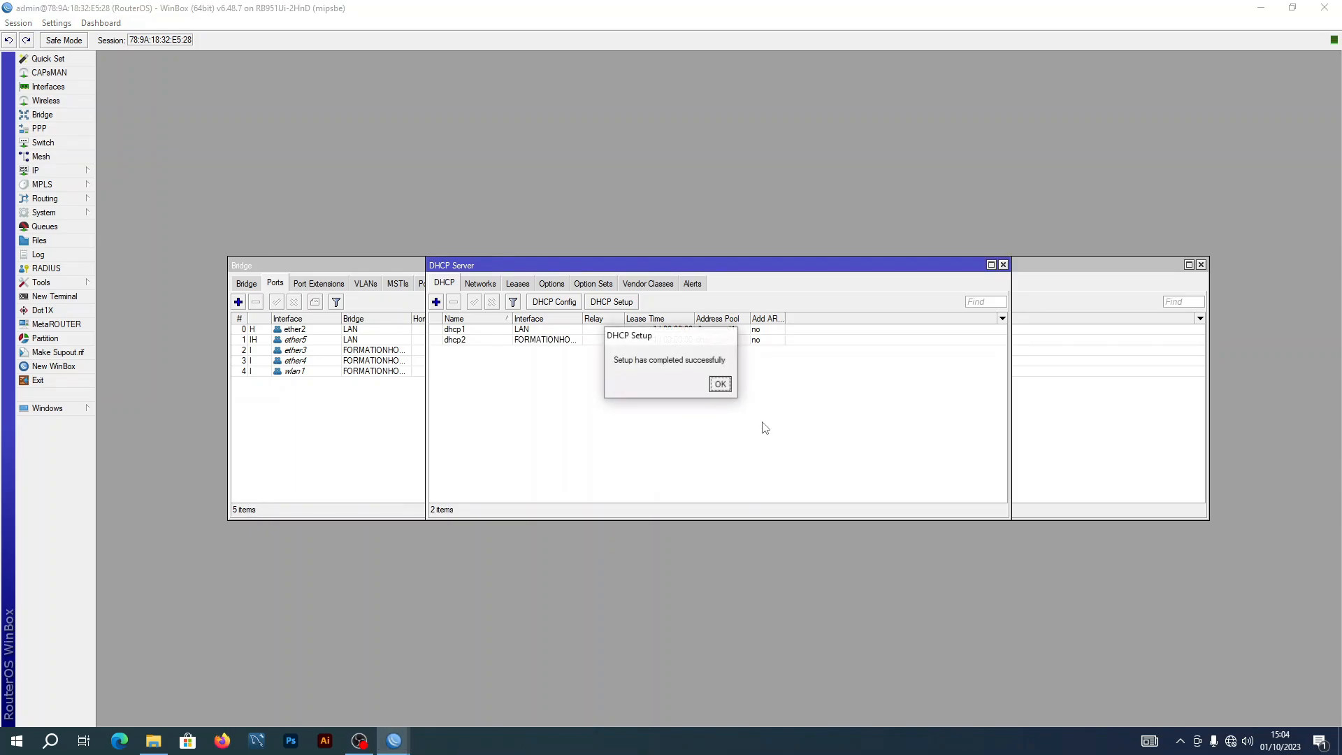
left_click(720, 384)
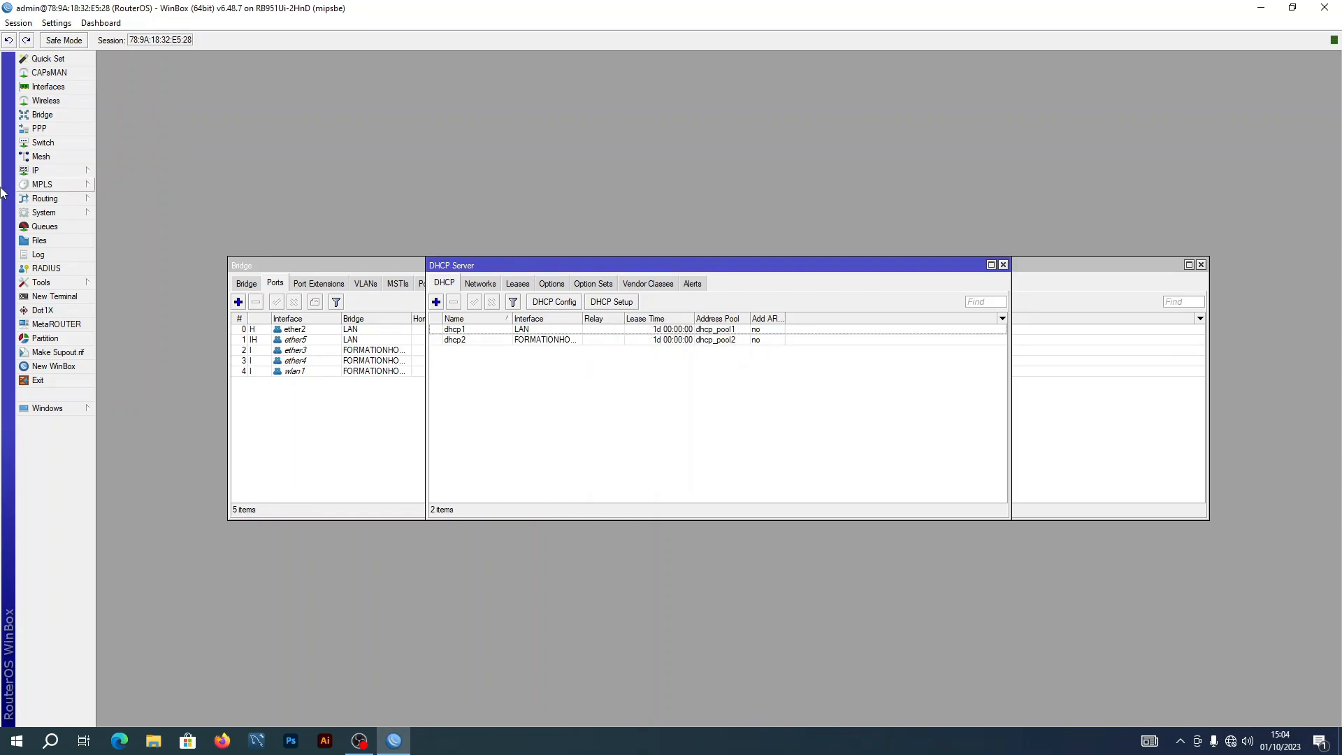
Open IP > Firewall and show its NAT rules list
left_click(42, 171)
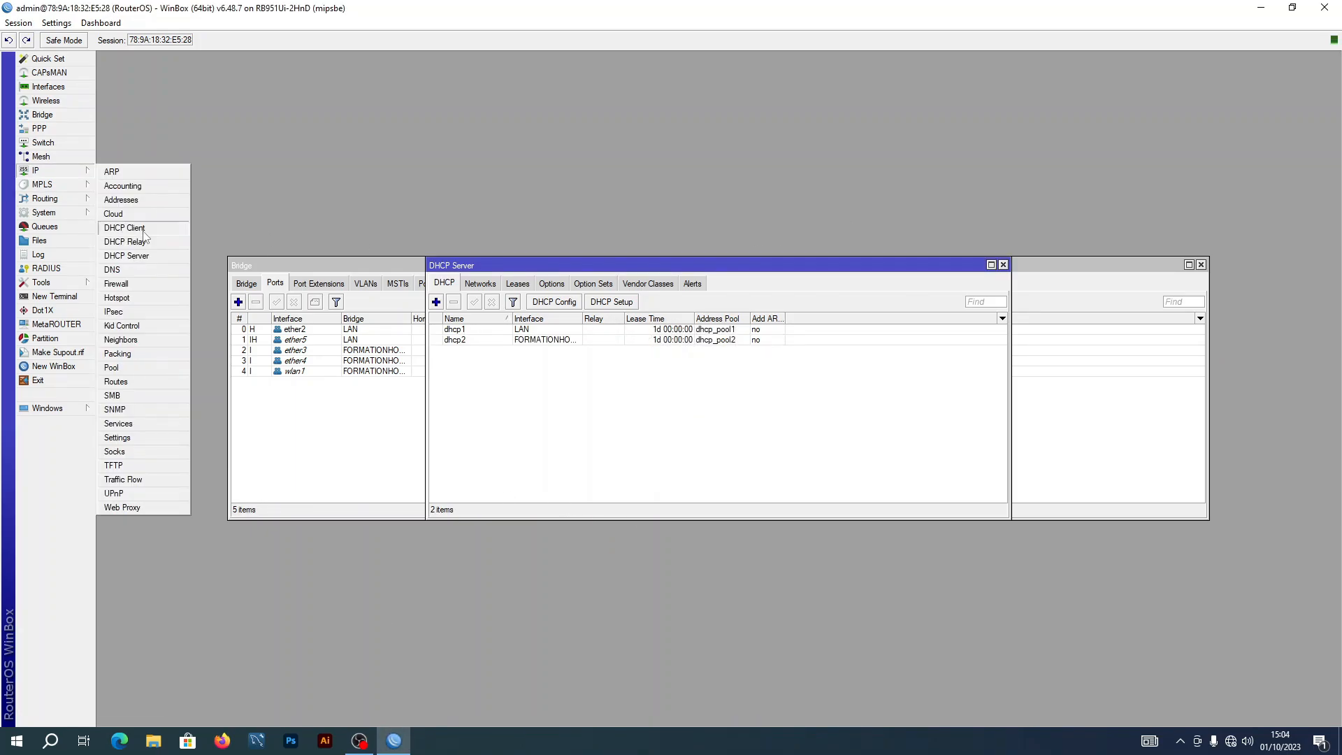
left_click(138, 283)
left_click_drag(582, 268, 372, 152)
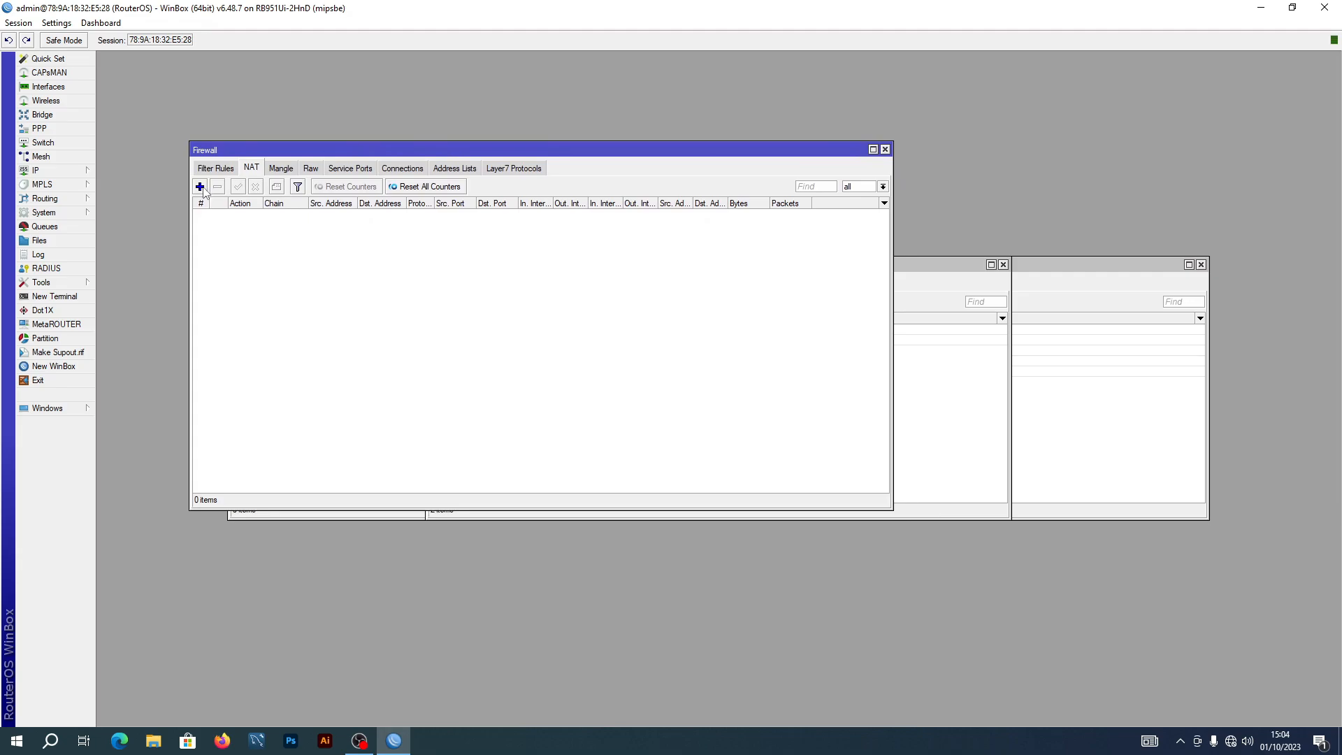
left_click(223, 170)
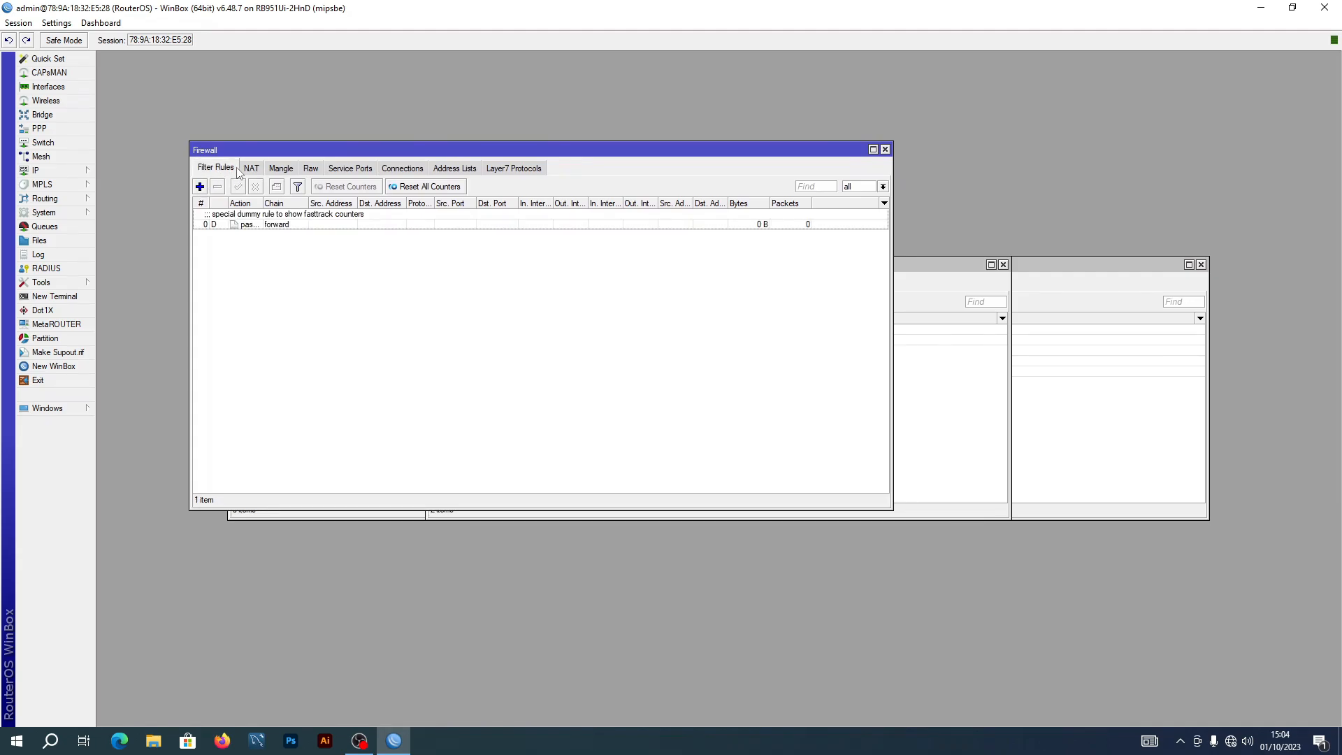
left_click(251, 167)
Add a srcnat NAT rule with out-interface ether1 and action masquerade
left_click(200, 186)
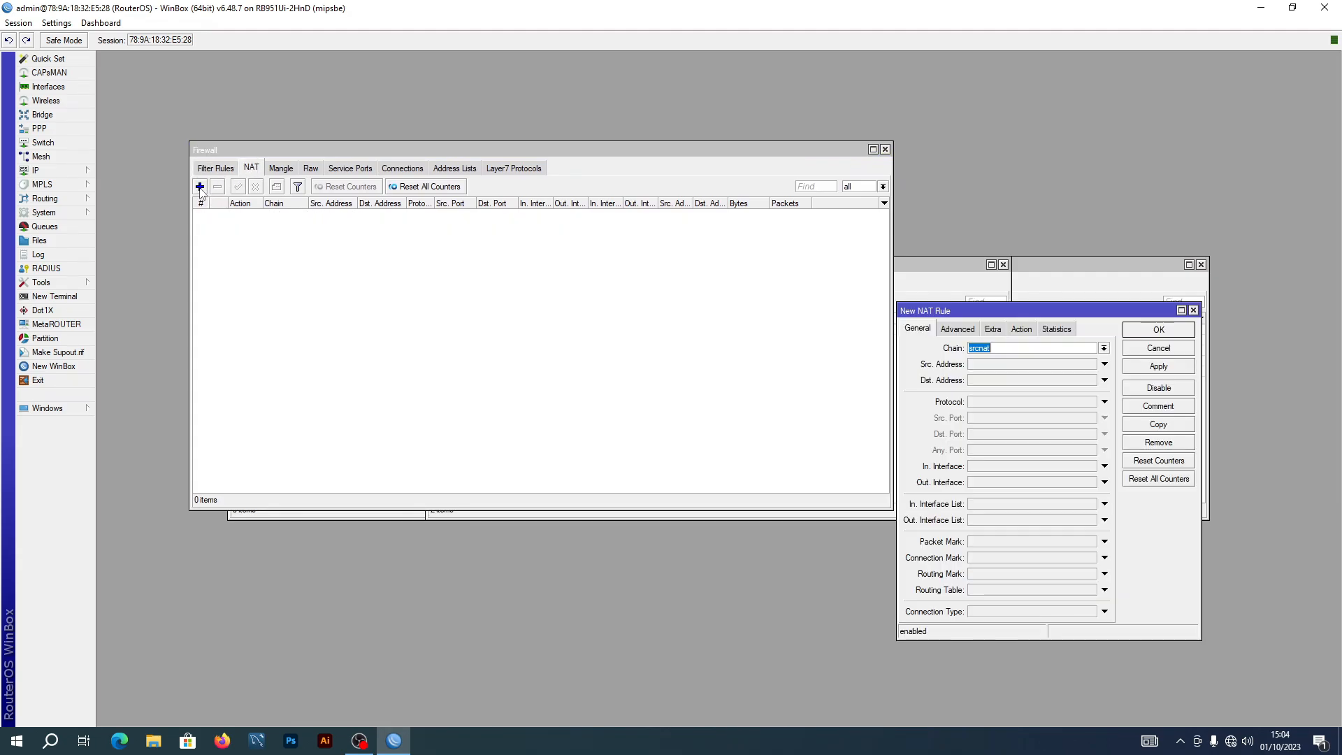
left_click_drag(1045, 311, 462, 194)
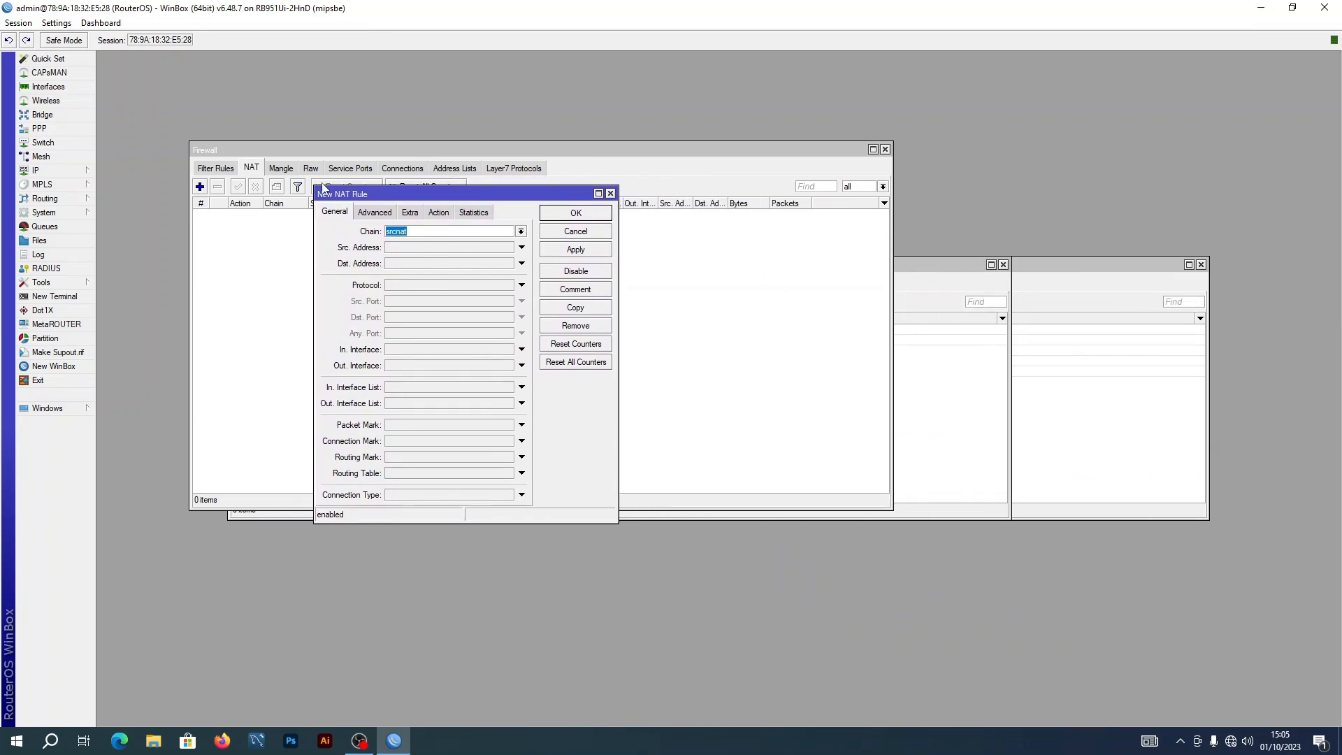
left_click_drag(379, 193, 357, 172)
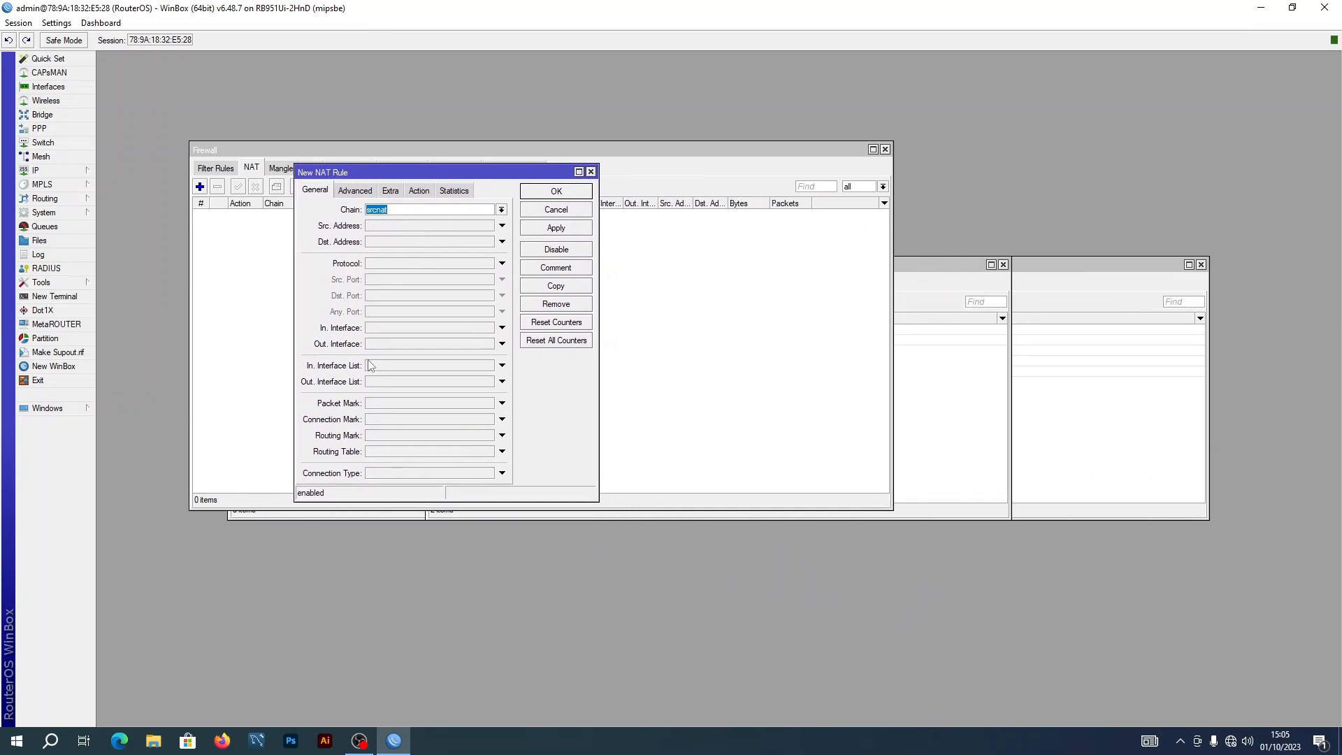
left_click(387, 344)
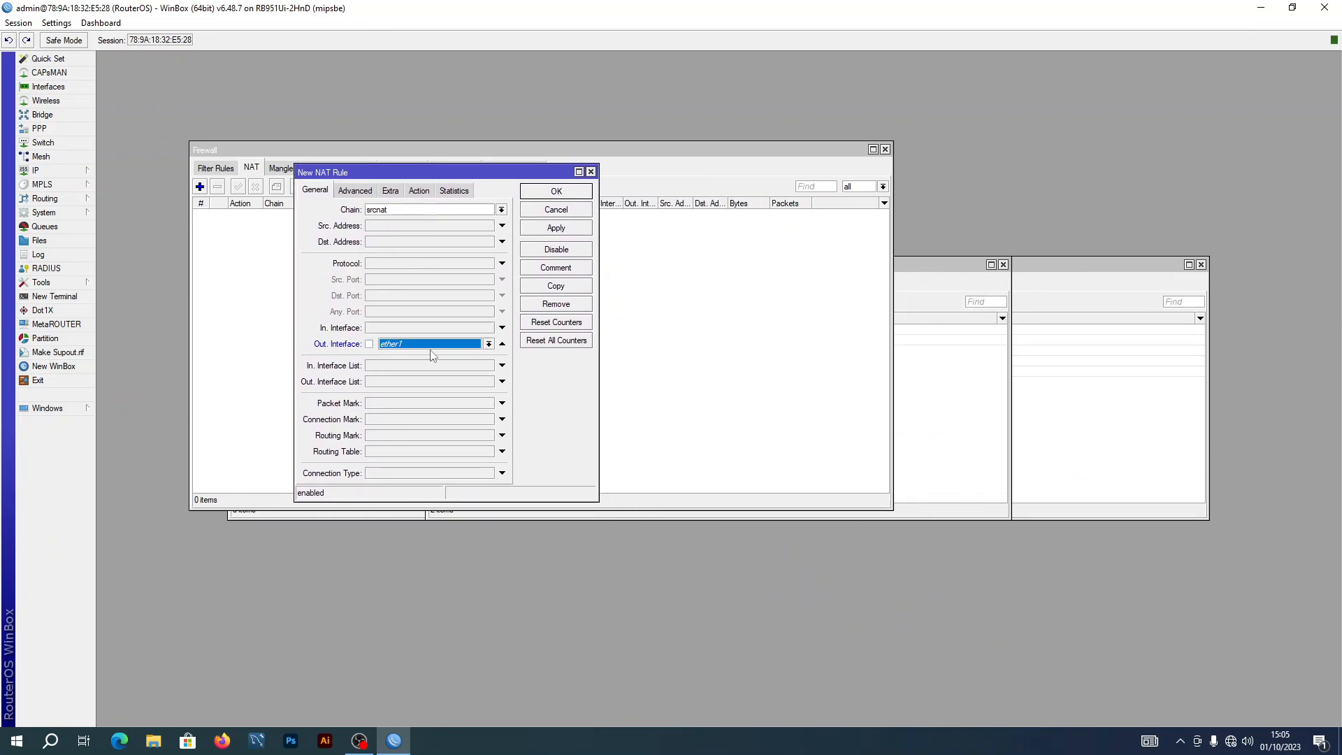
left_click(419, 190)
left_click(451, 212)
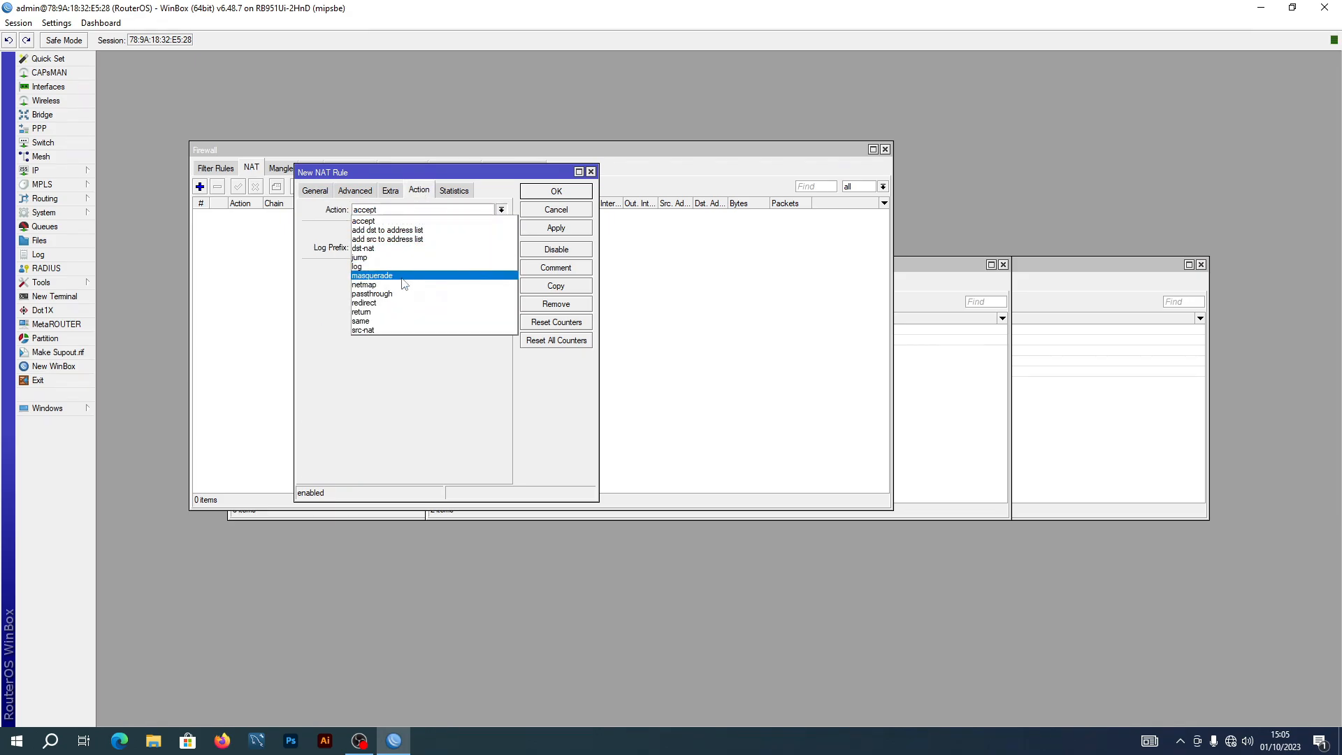
left_click(391, 275)
left_click(556, 228)
left_click(557, 192)
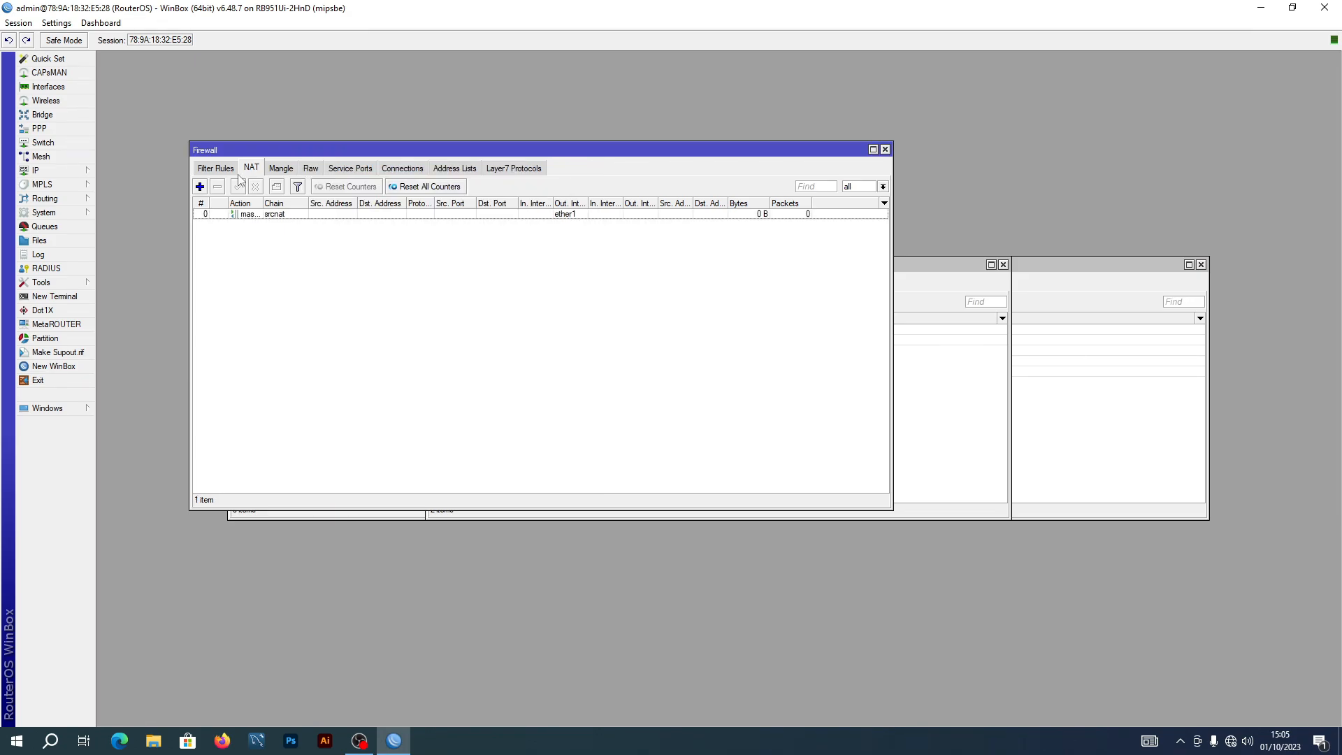
left_click(226, 169)
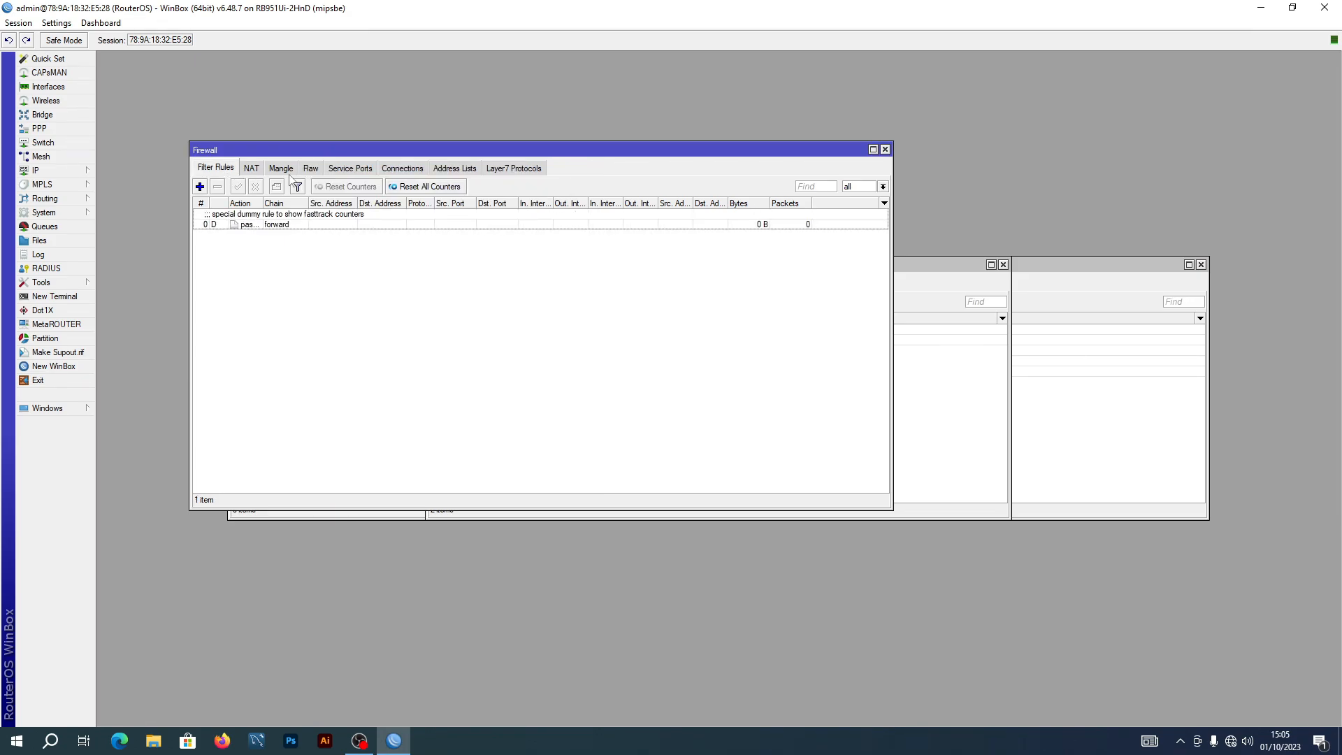
Close Firewall and start Hotspot Setup on the FORMATIONHOTSPOT interface
left_click(885, 150)
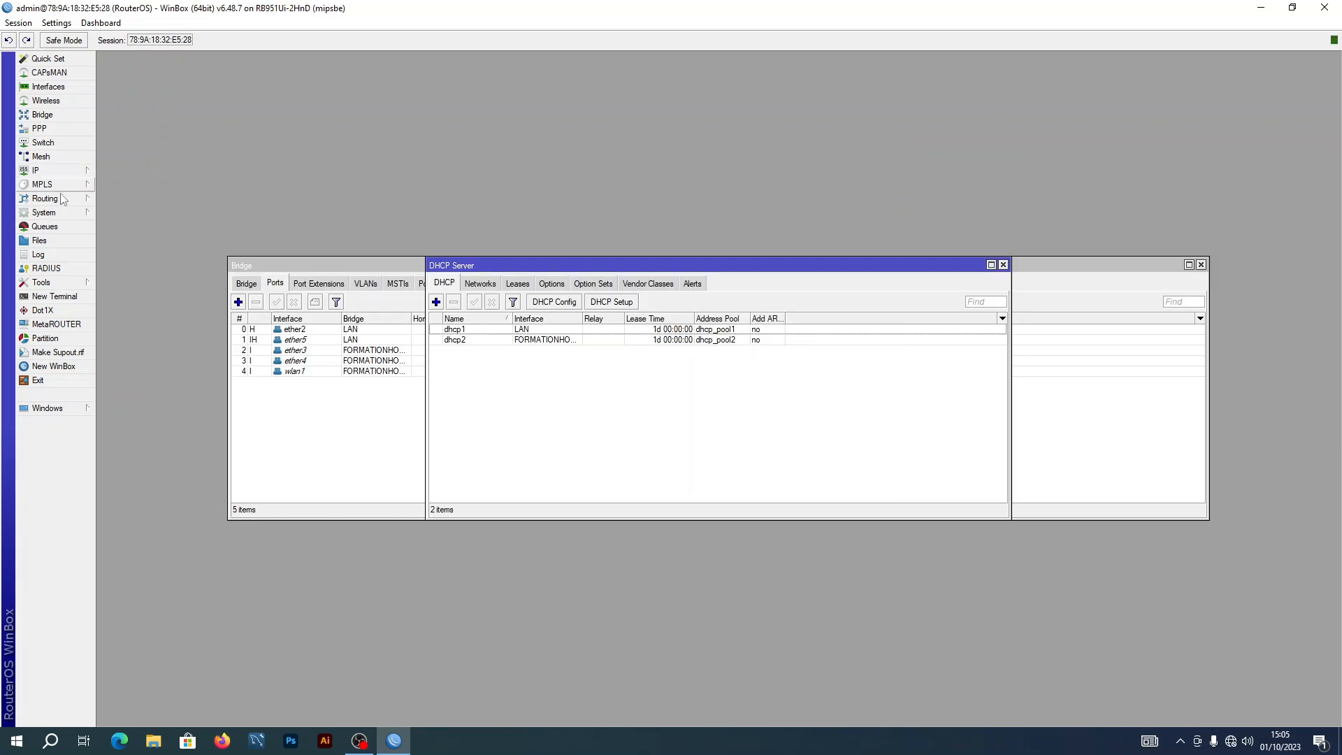
left_click(63, 170)
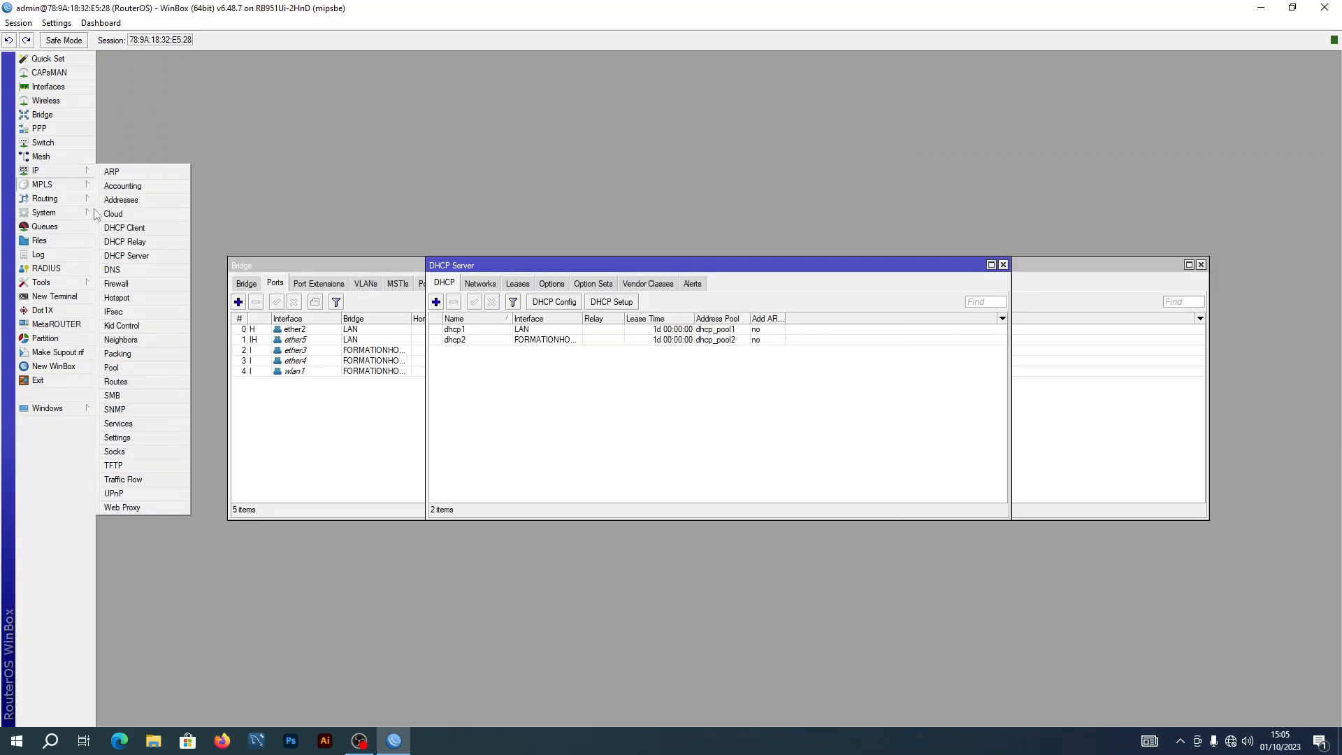
left_click(136, 297)
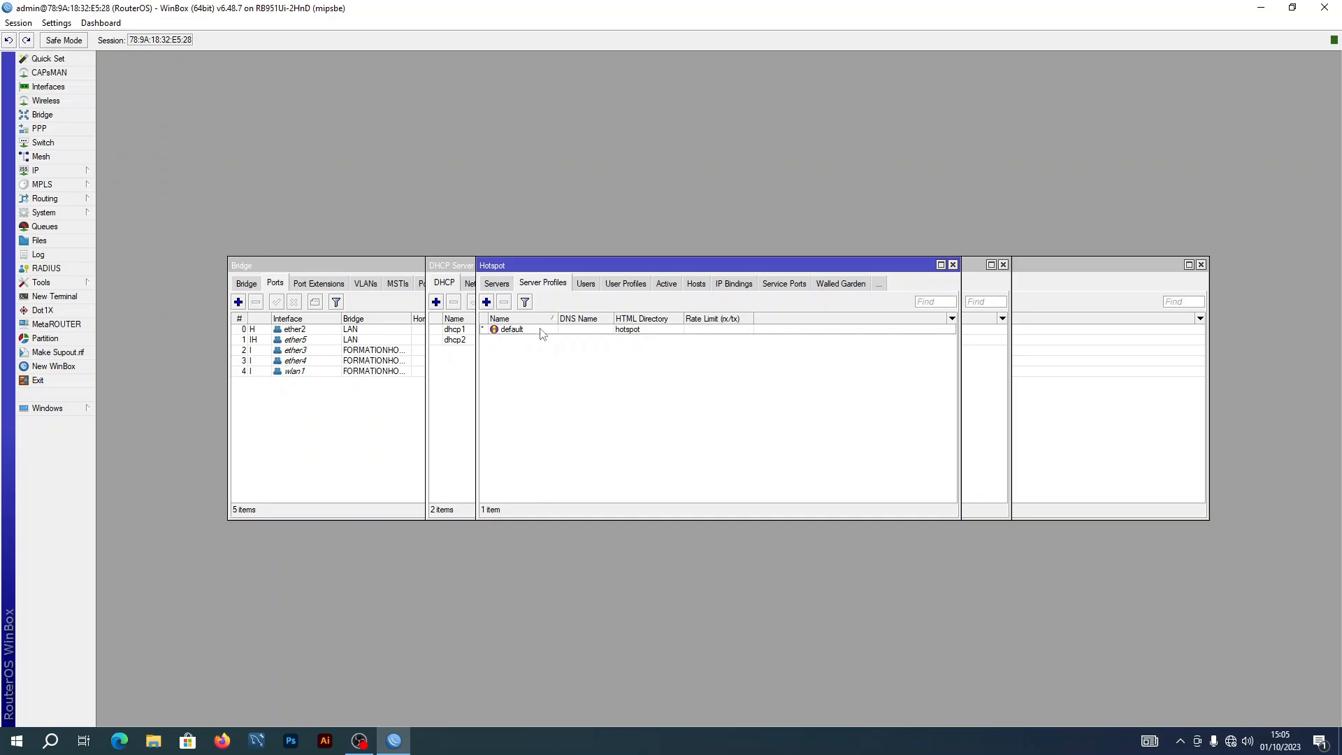
left_click(497, 283)
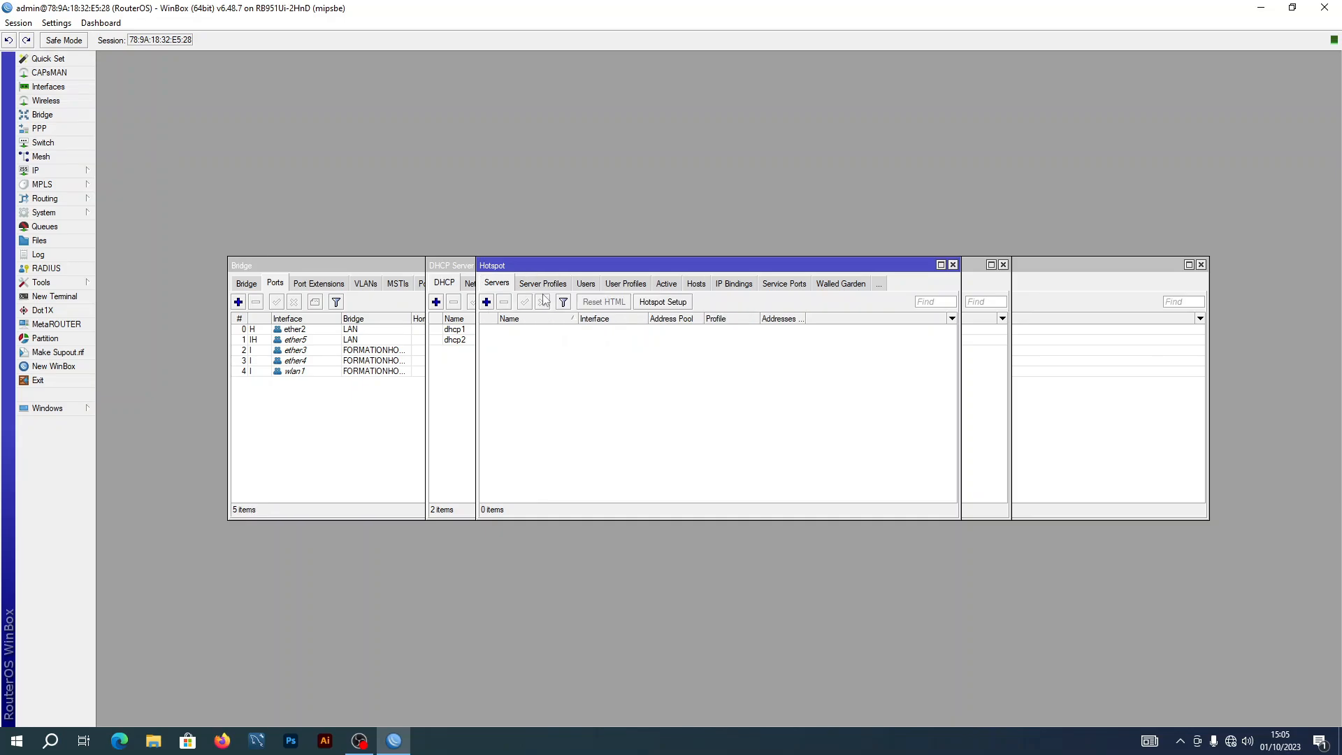
left_click(656, 302)
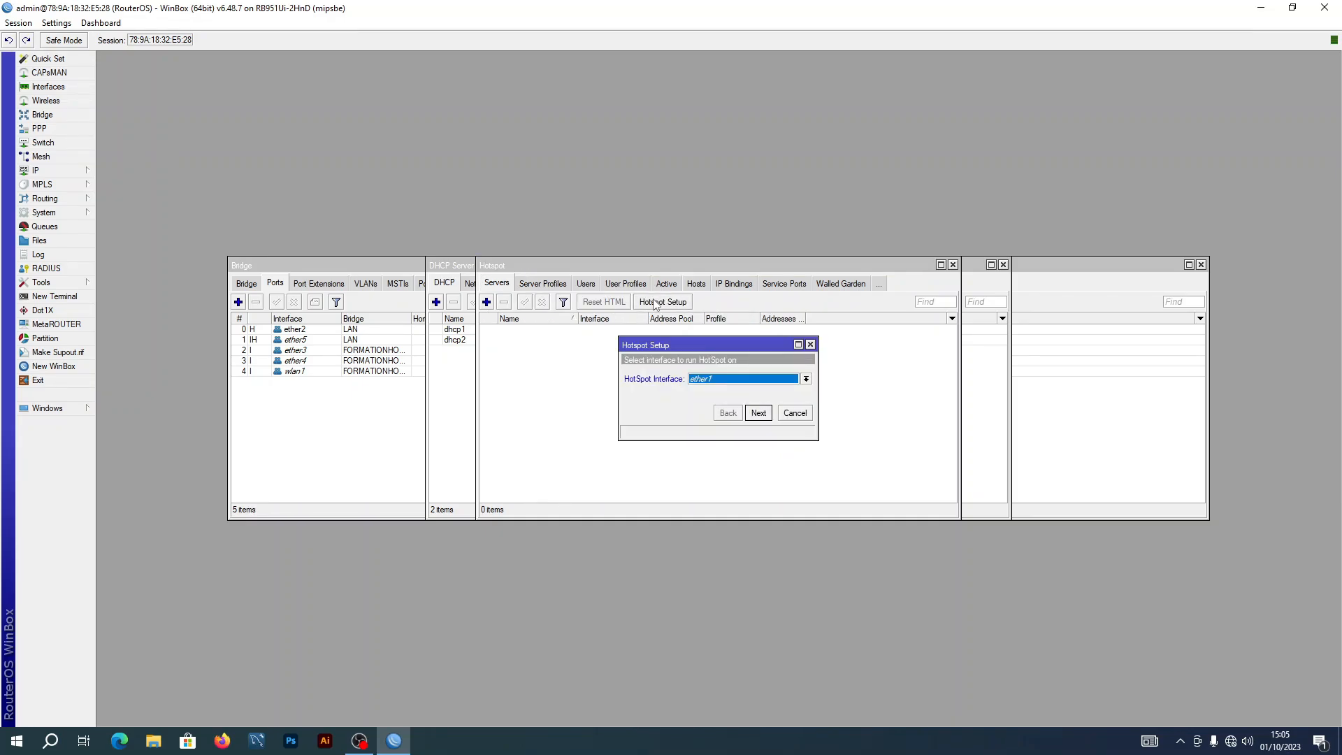
left_click(806, 380)
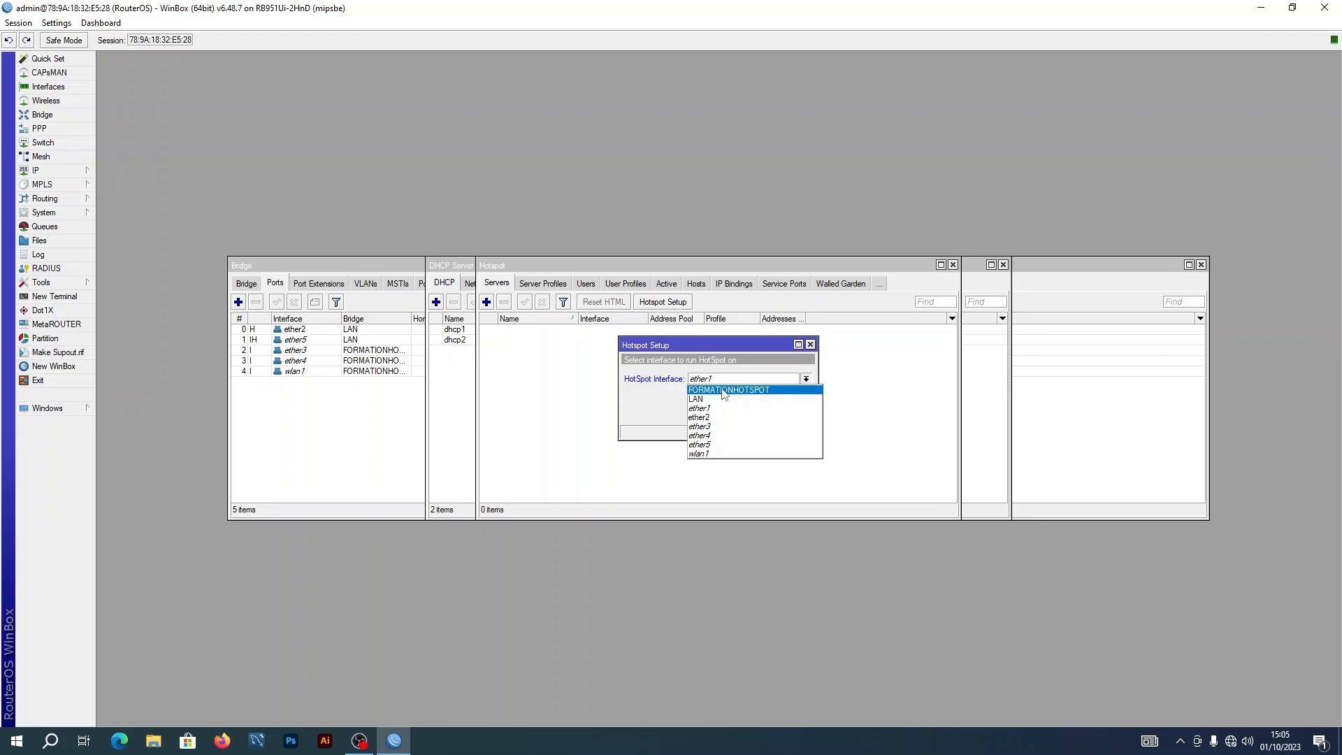
left_click(723, 390)
Accept address 10.0.0.254/24 and pool dhcp_pool2, skip certificate and SMTP, and use DNS 8.8.8.8
left_click(759, 413)
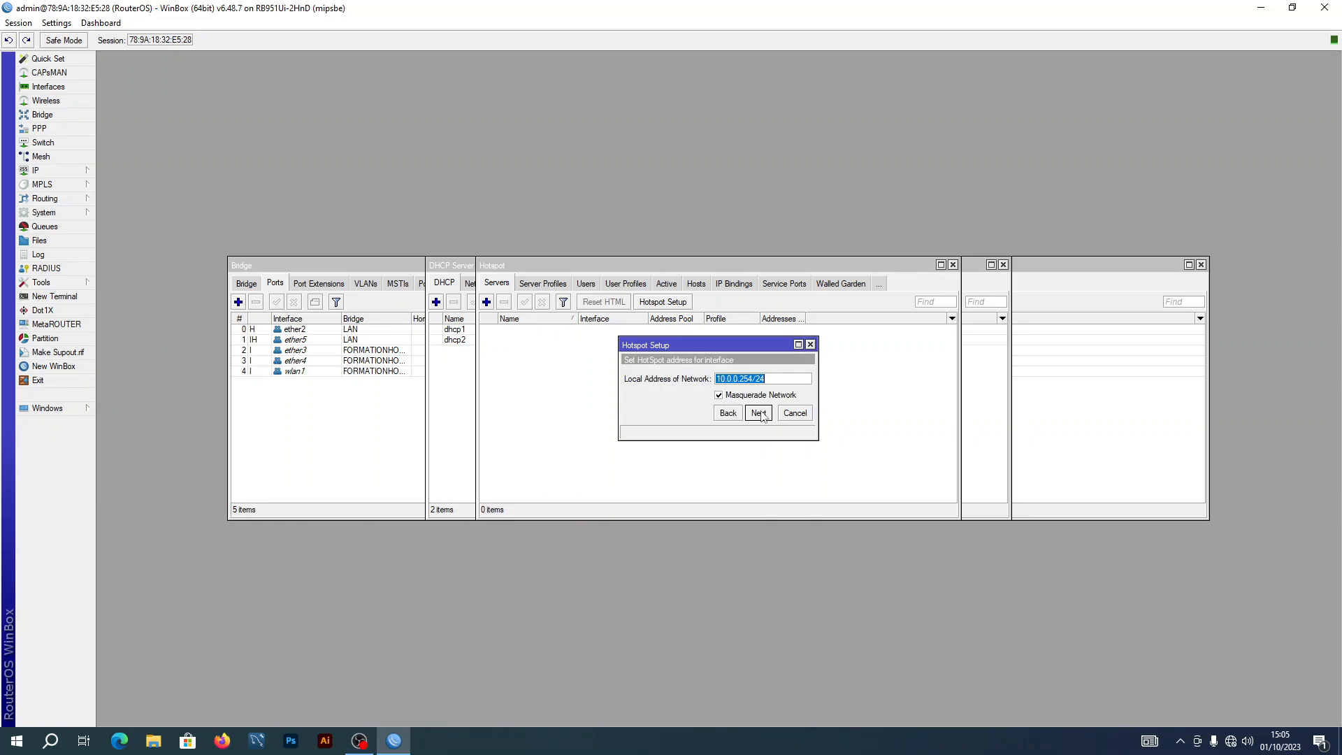
left_click(759, 413)
left_click(759, 413)
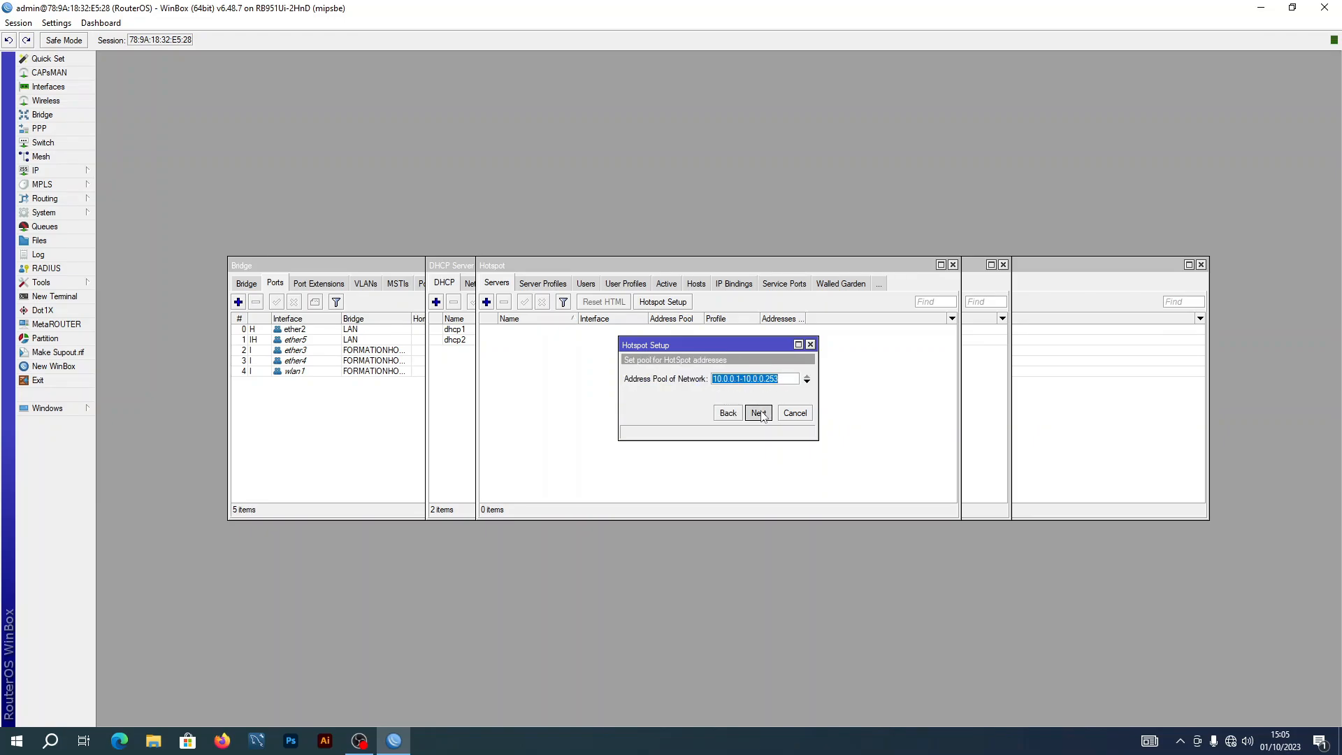
left_click(759, 413)
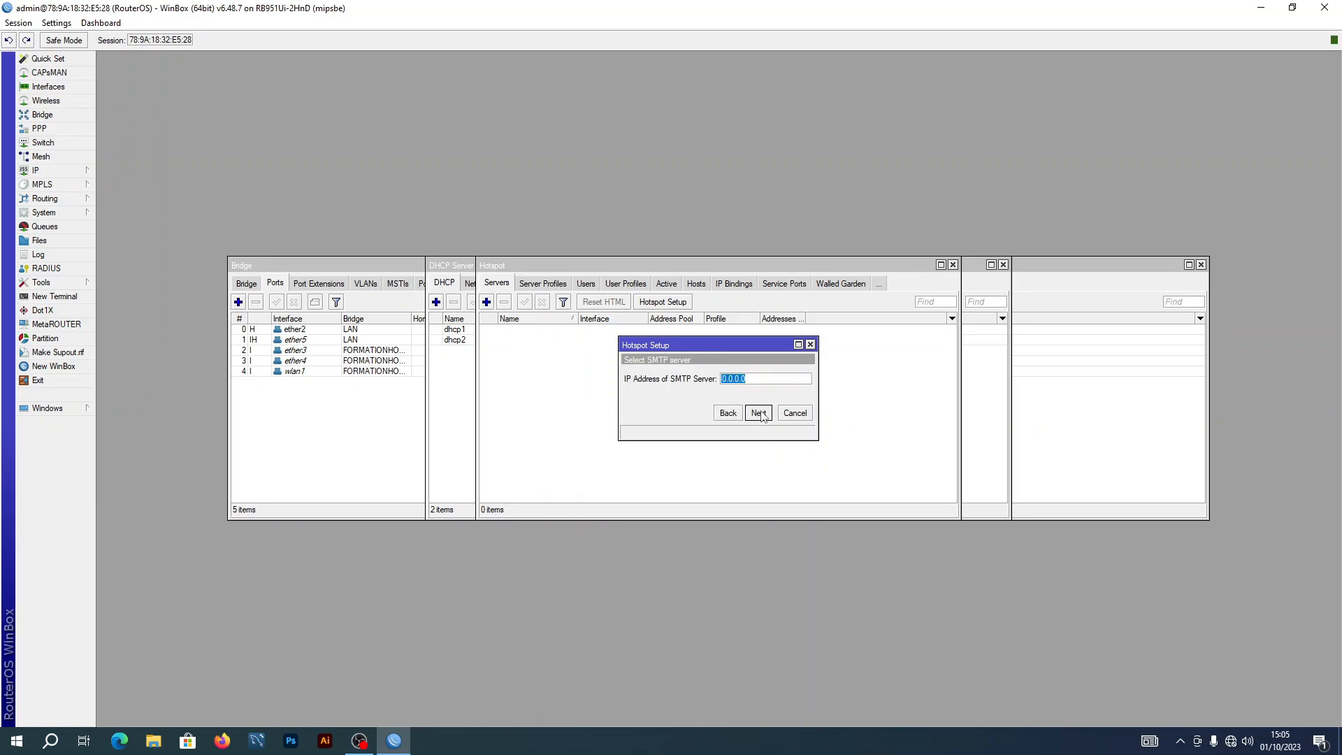
left_click(759, 413)
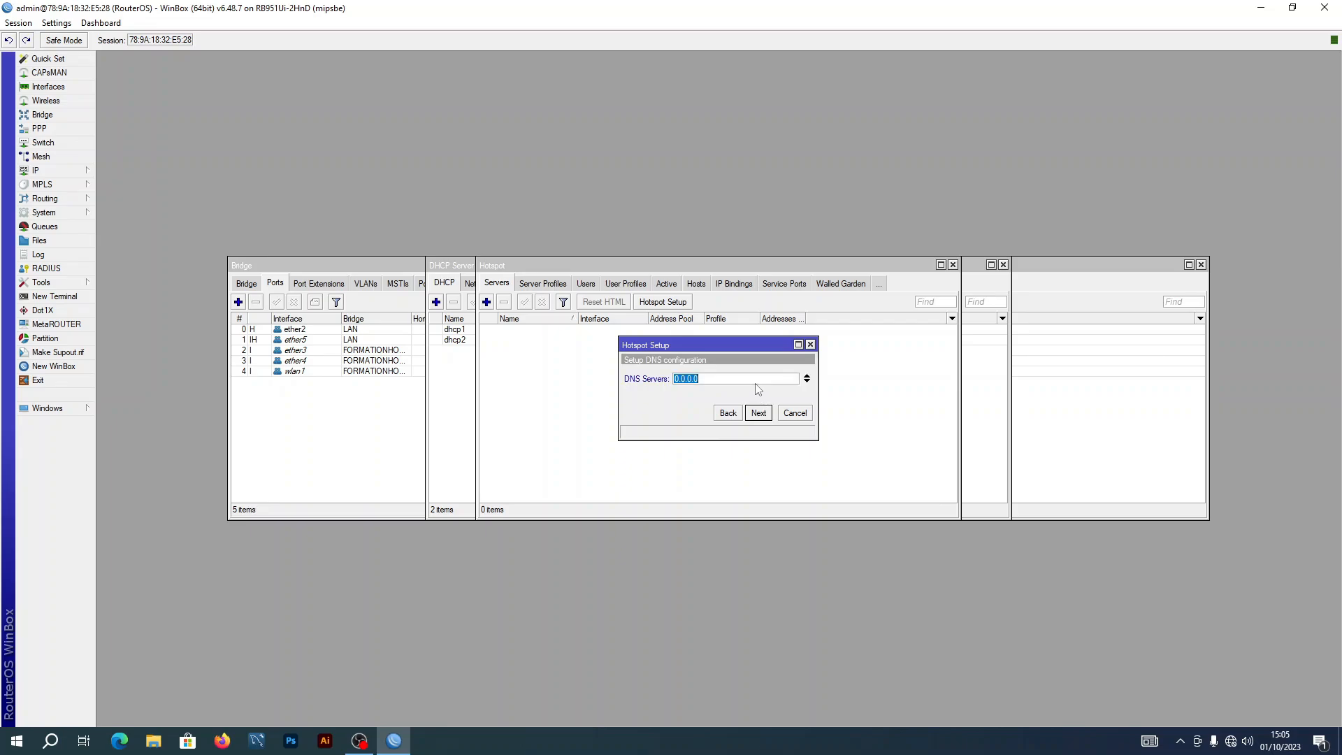
type("8.8.8.8")
left_click(807, 382)
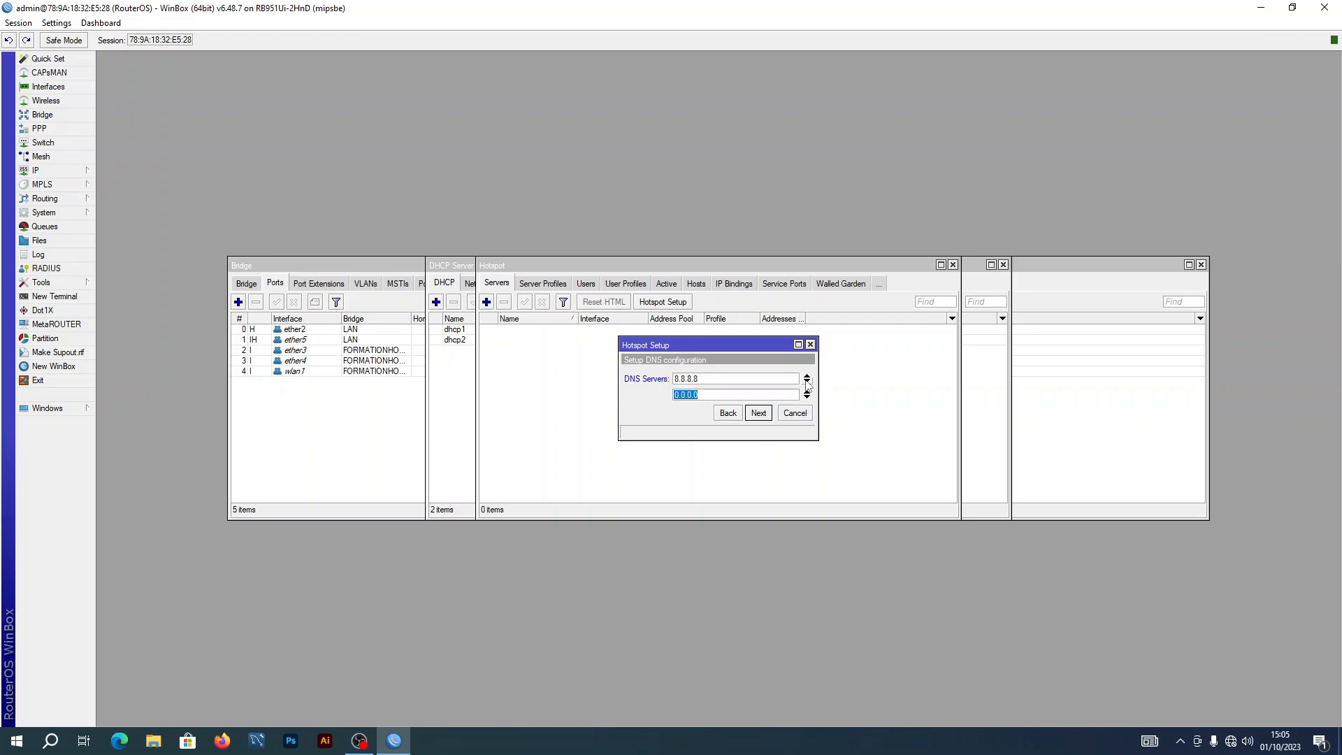
type("8.8.4.4")
left_click(757, 414)
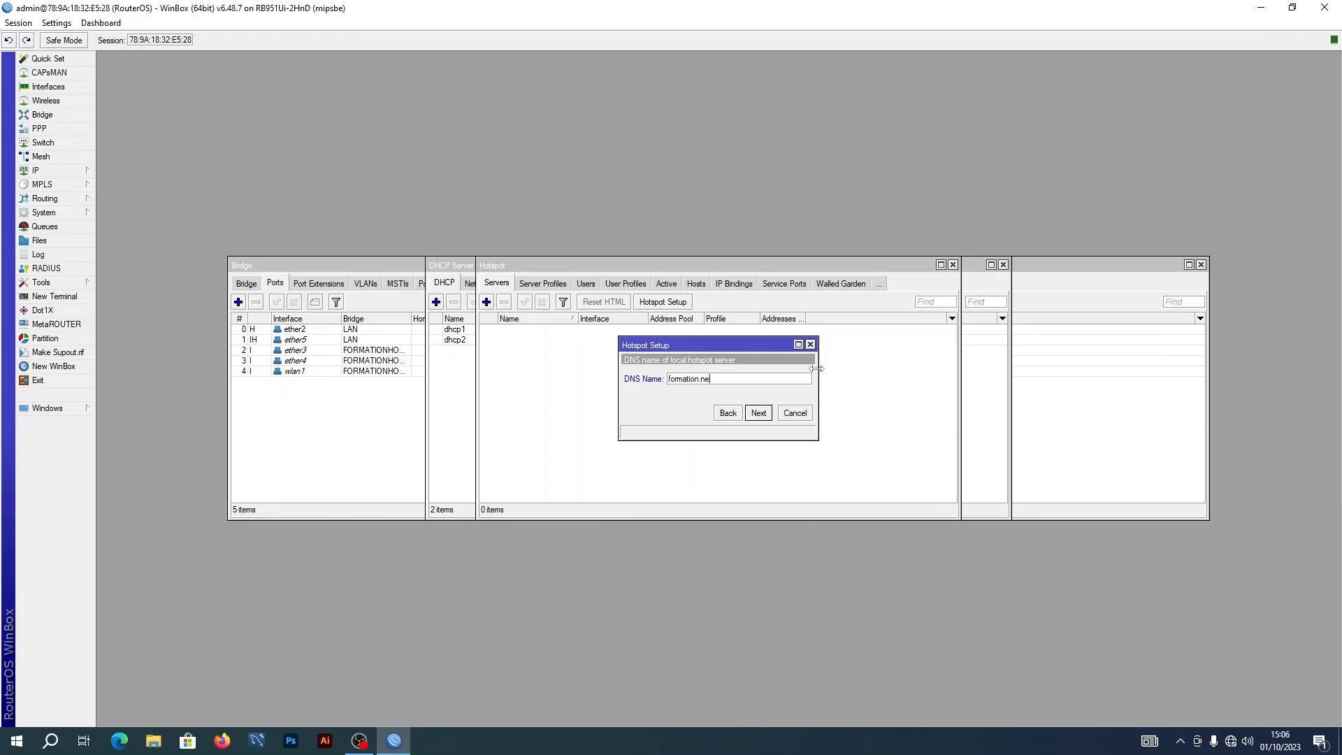
Confirm the hotspot DNS name, enter the local user's password, and finish the setup
type("y")
left_click(758, 413)
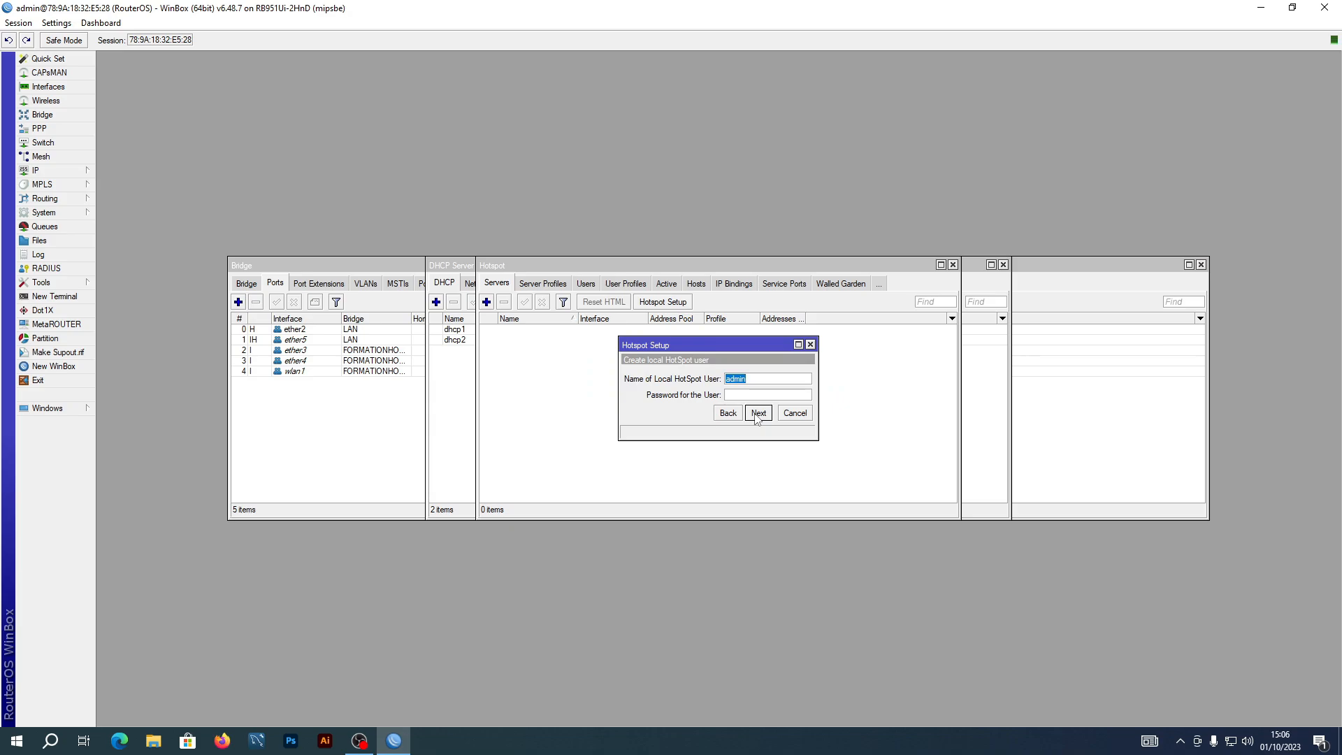
left_click(746, 394)
left_click(762, 414)
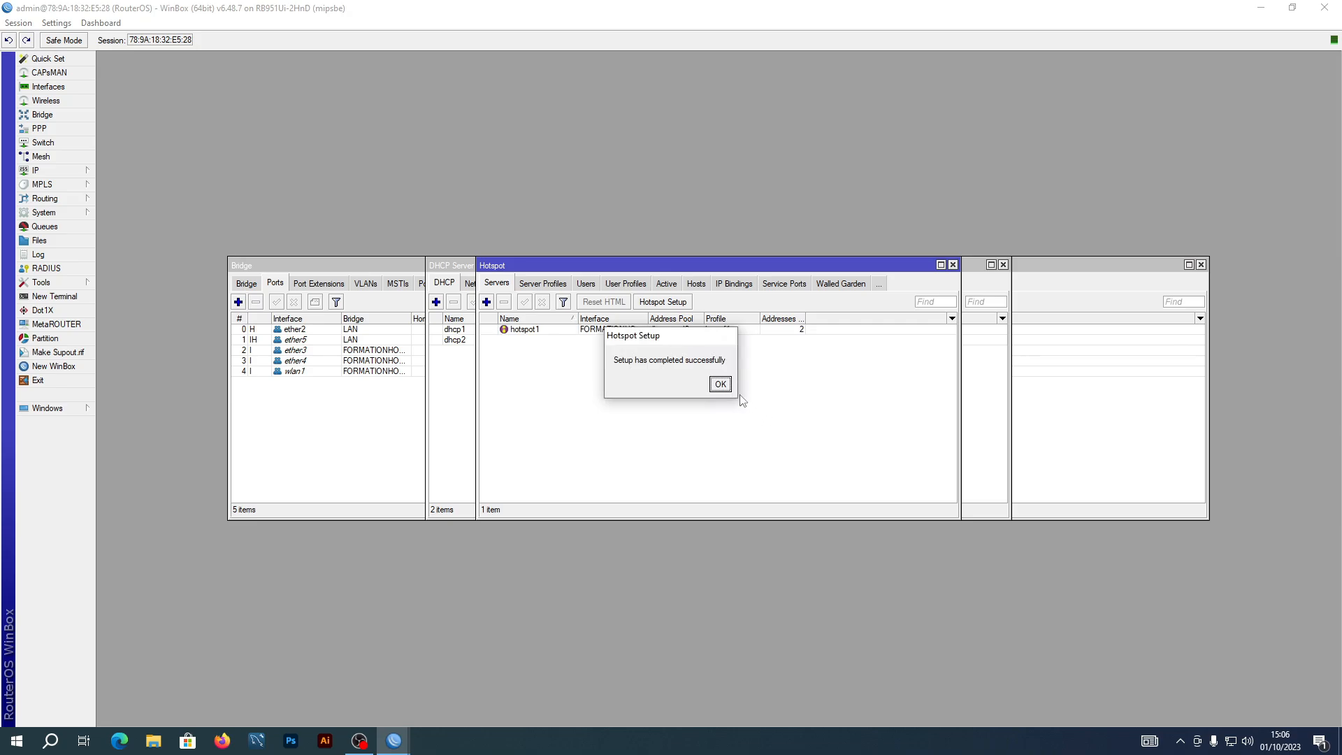
left_click(721, 385)
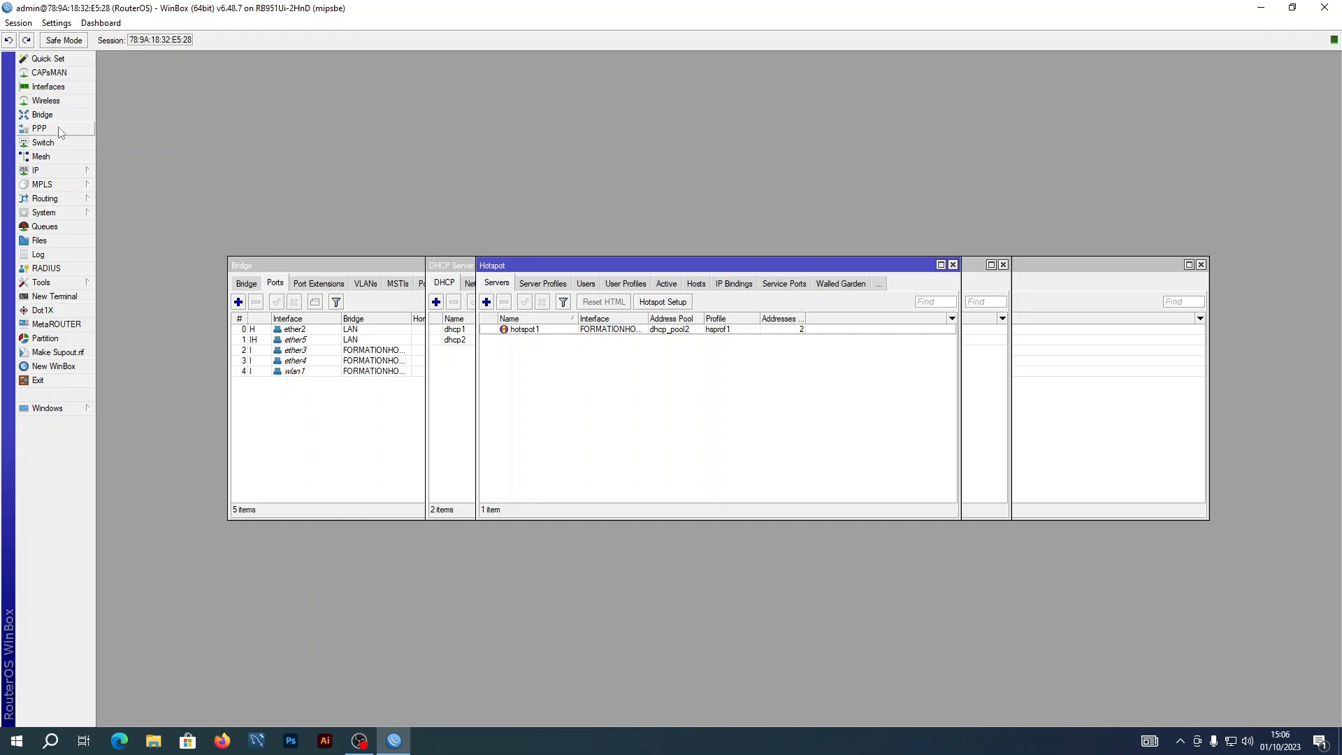
Enable wlan1 and set its wireless mode to ap bridge
left_click(46, 101)
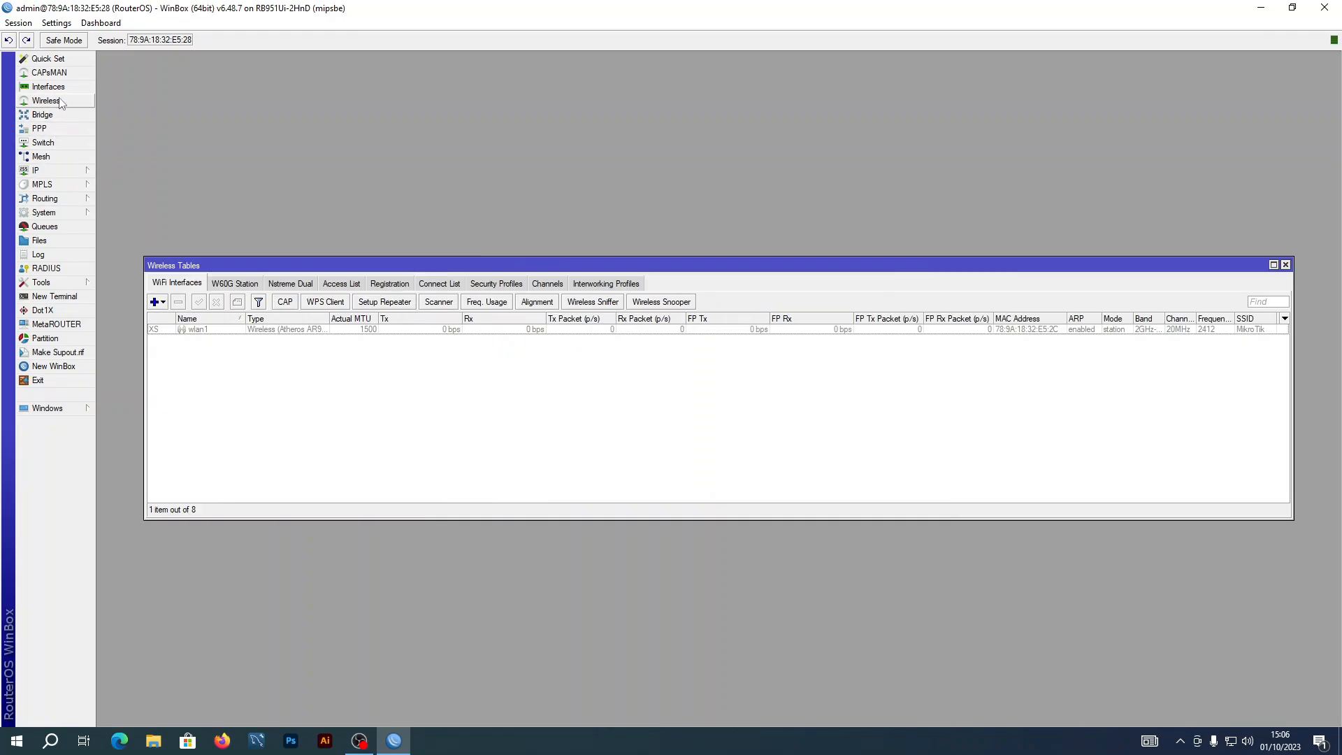
left_click(195, 330)
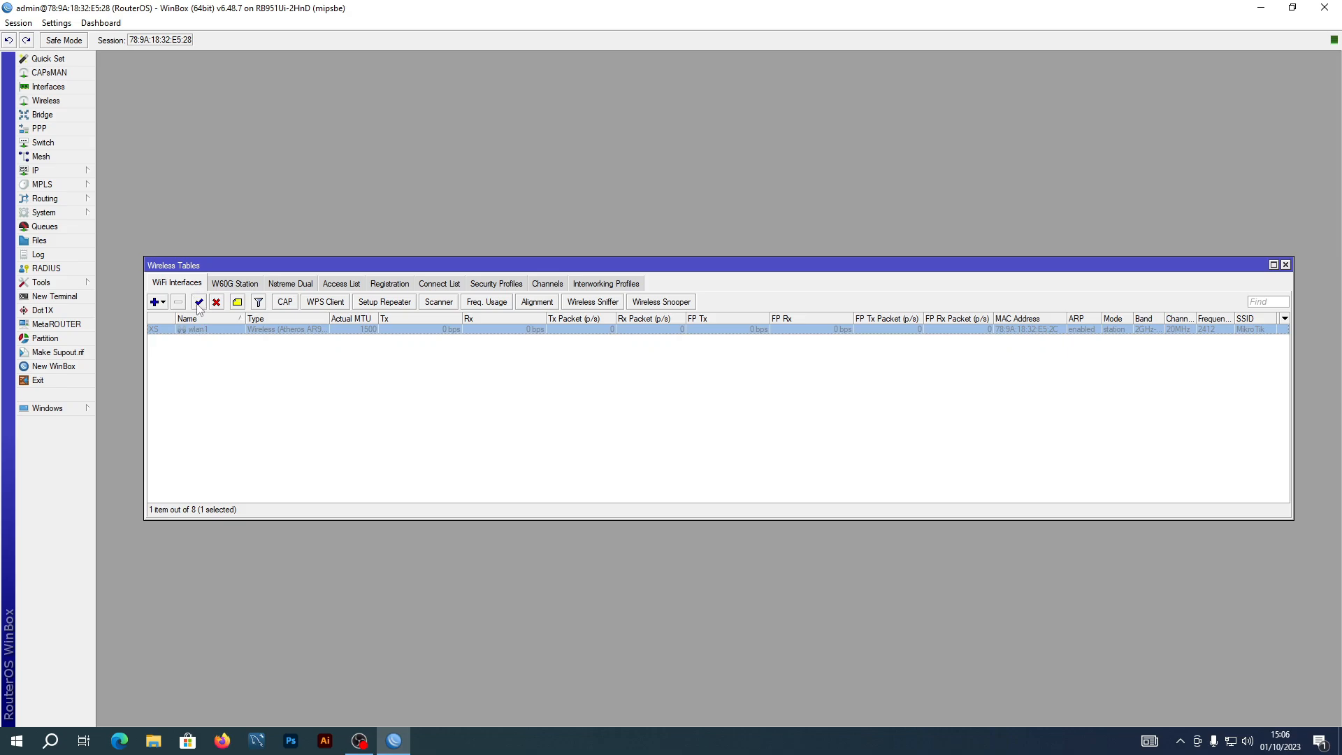
left_click(198, 302)
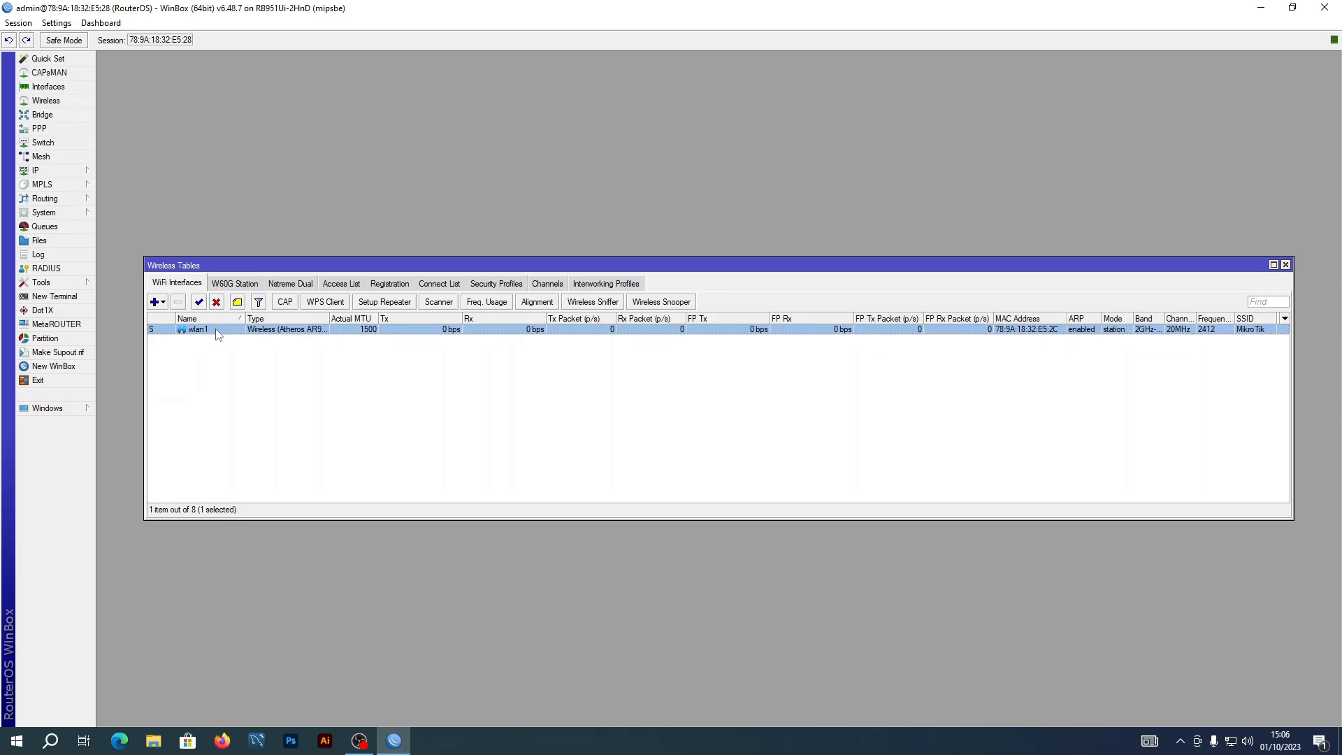
double_click(213, 330)
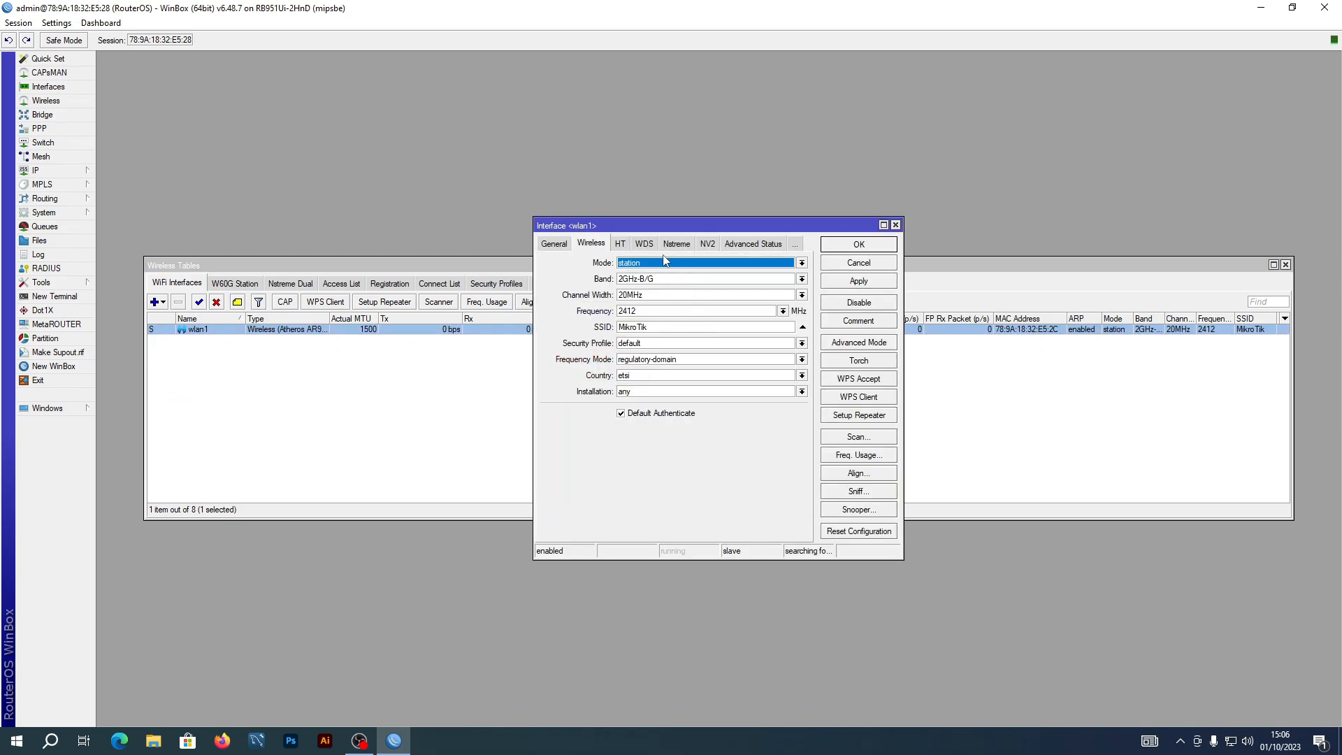
left_click(802, 262)
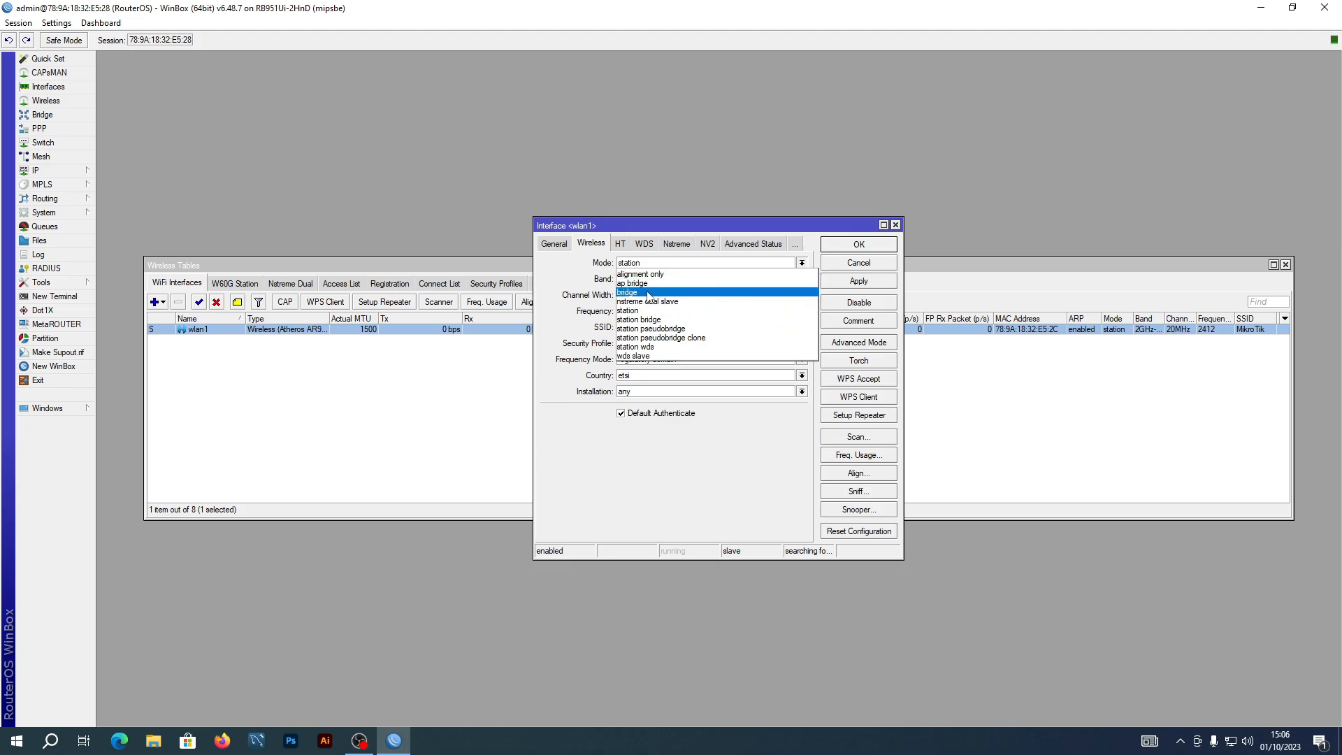
left_click(636, 284)
Set wlan1 to band 2GHz-B/G/N, frequency auto and SSID 'Formation hotspot', then save
left_click_drag(699, 227, 512, 203)
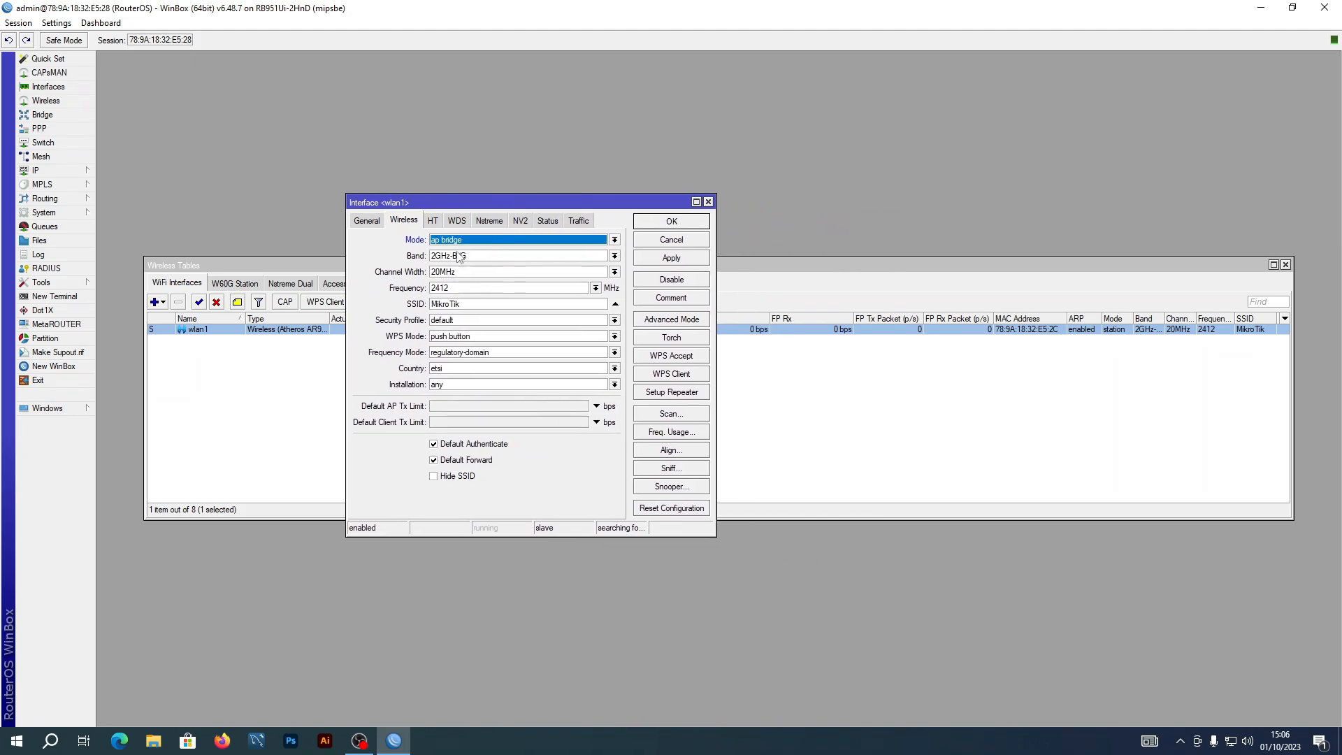
left_click(615, 256)
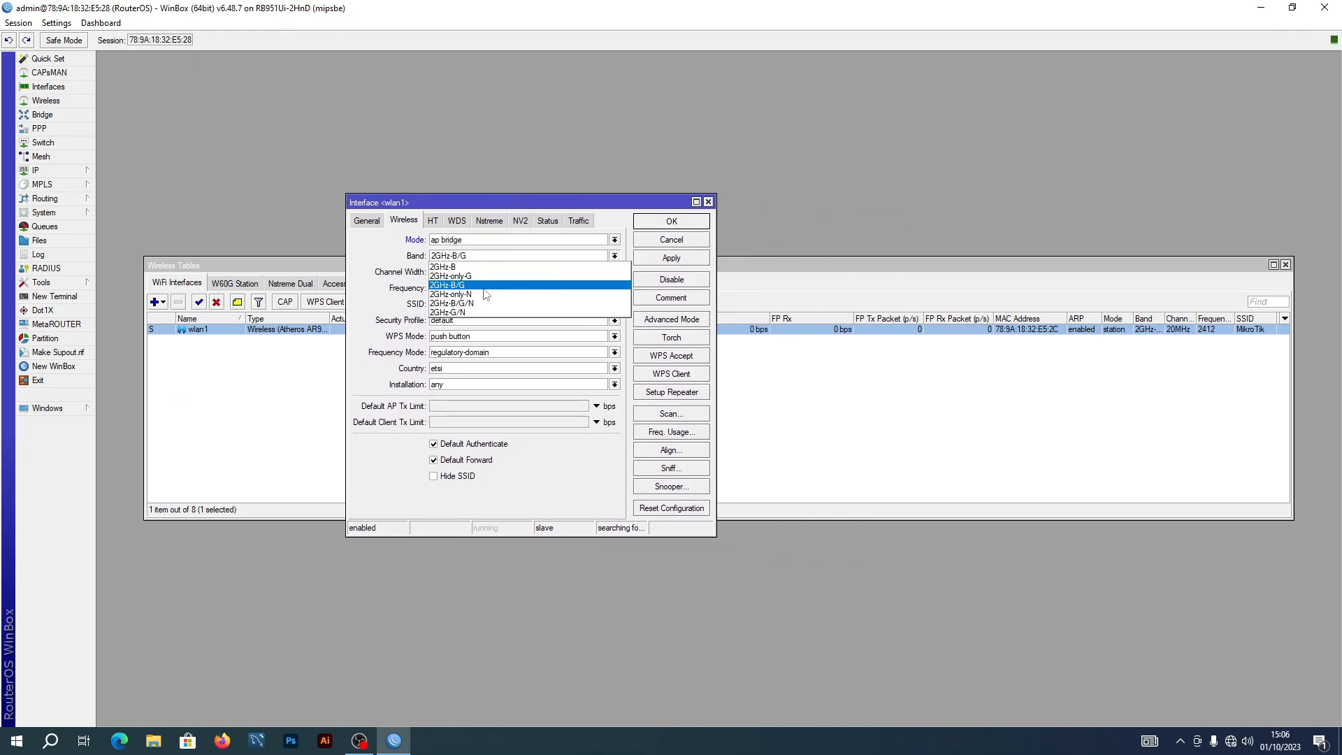
left_click(466, 303)
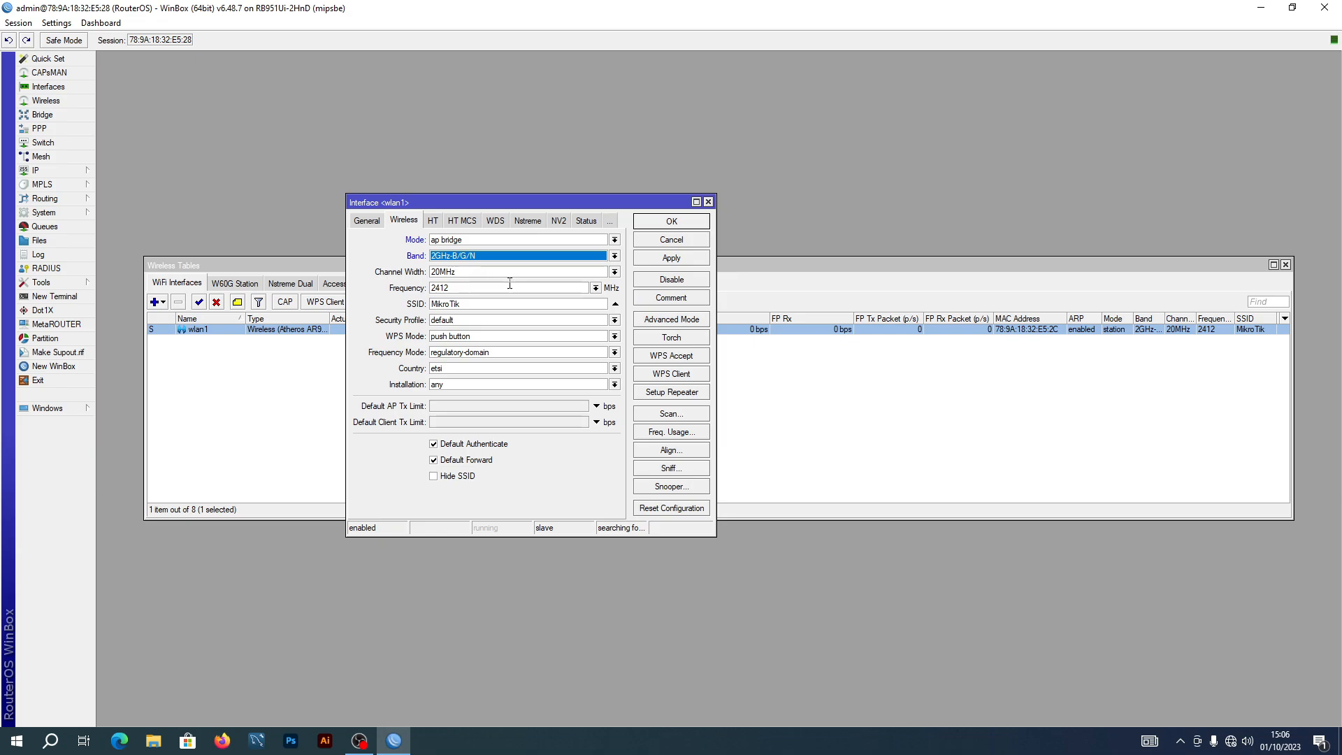
left_click(596, 288)
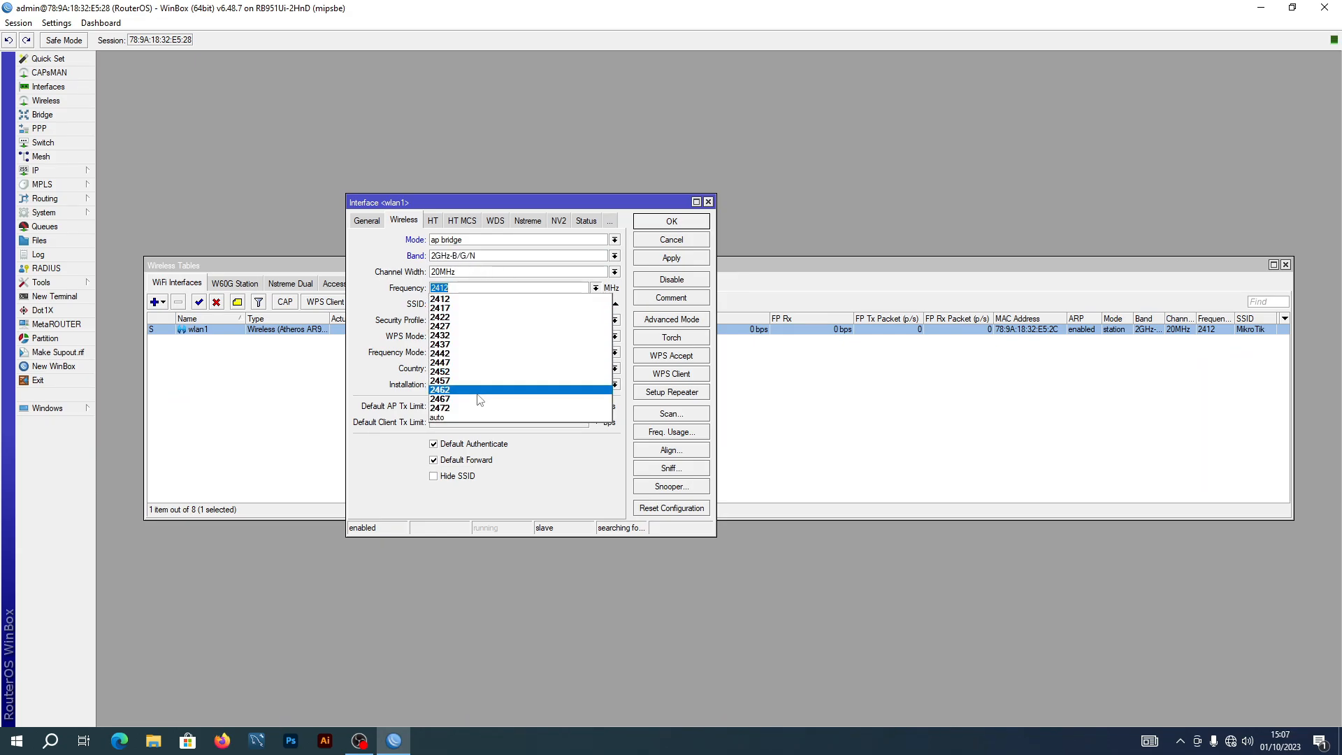
left_click(461, 419)
key("Tab")
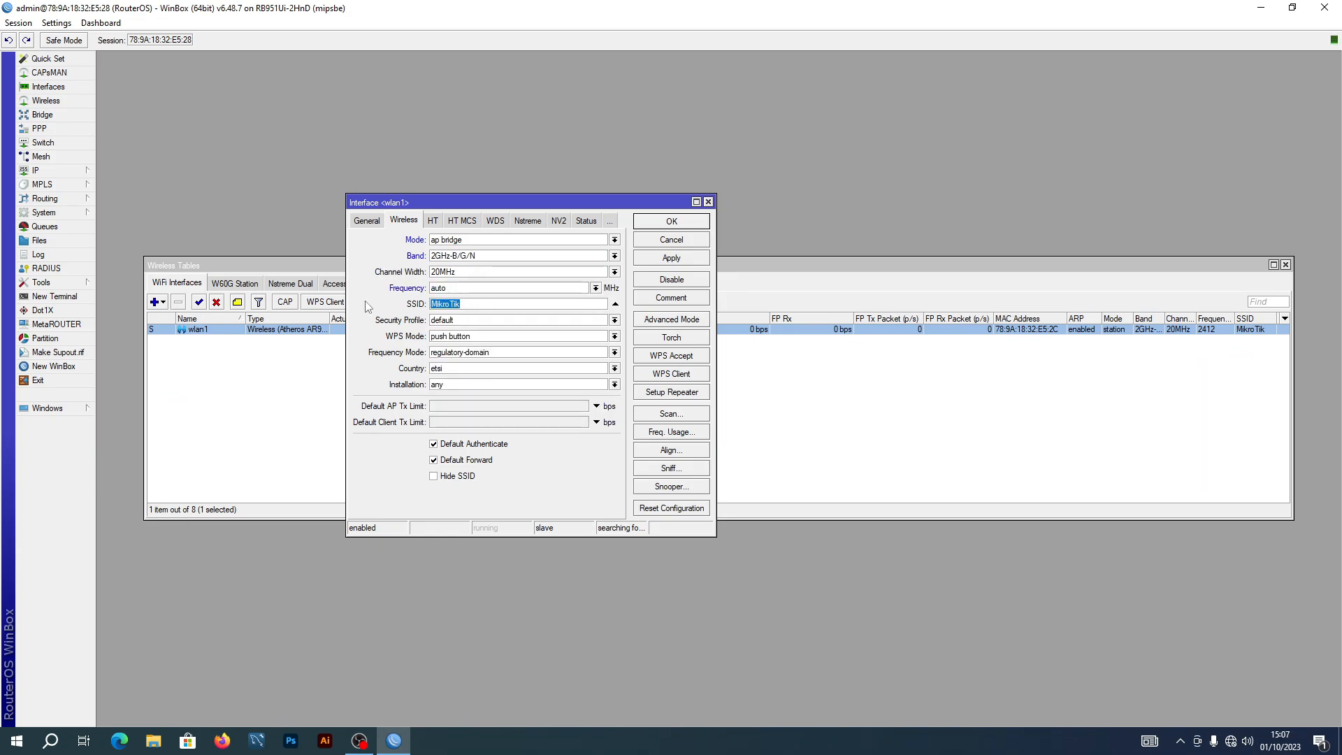
type("Formation hotspot")
left_click(673, 259)
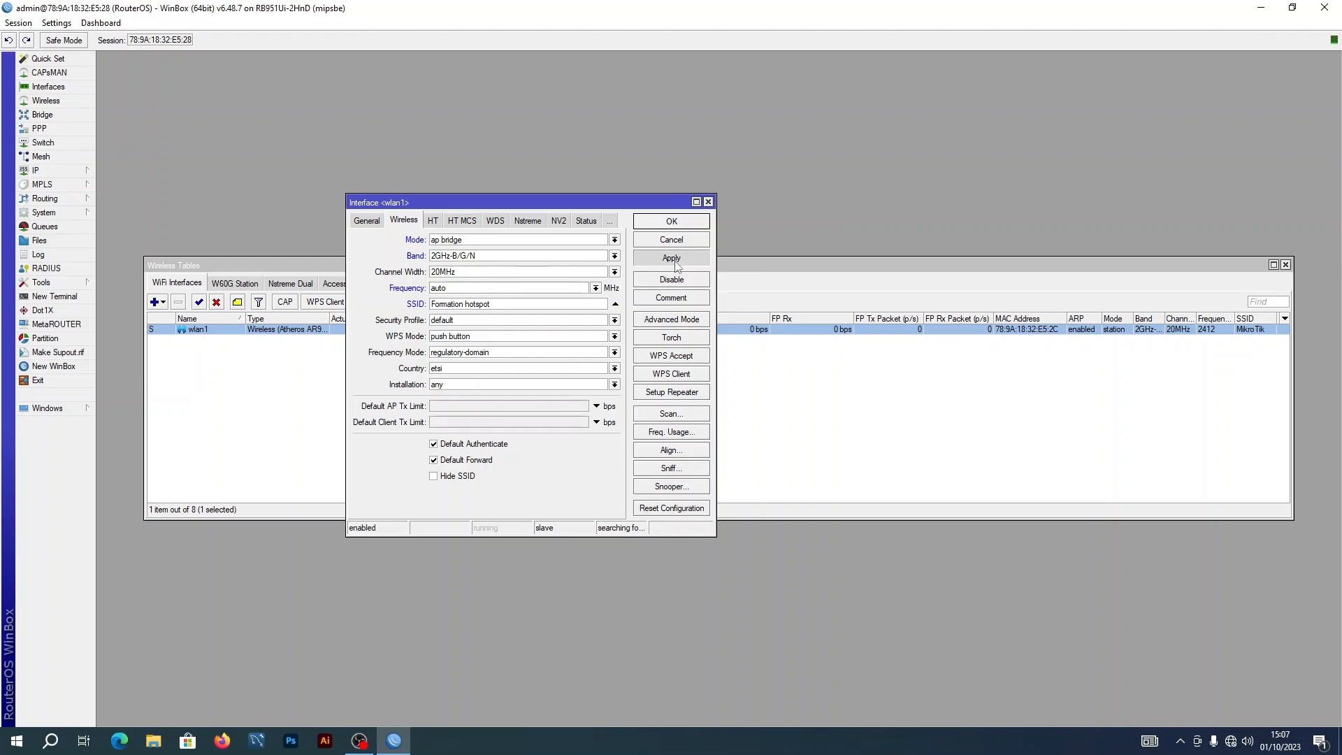
left_click(681, 224)
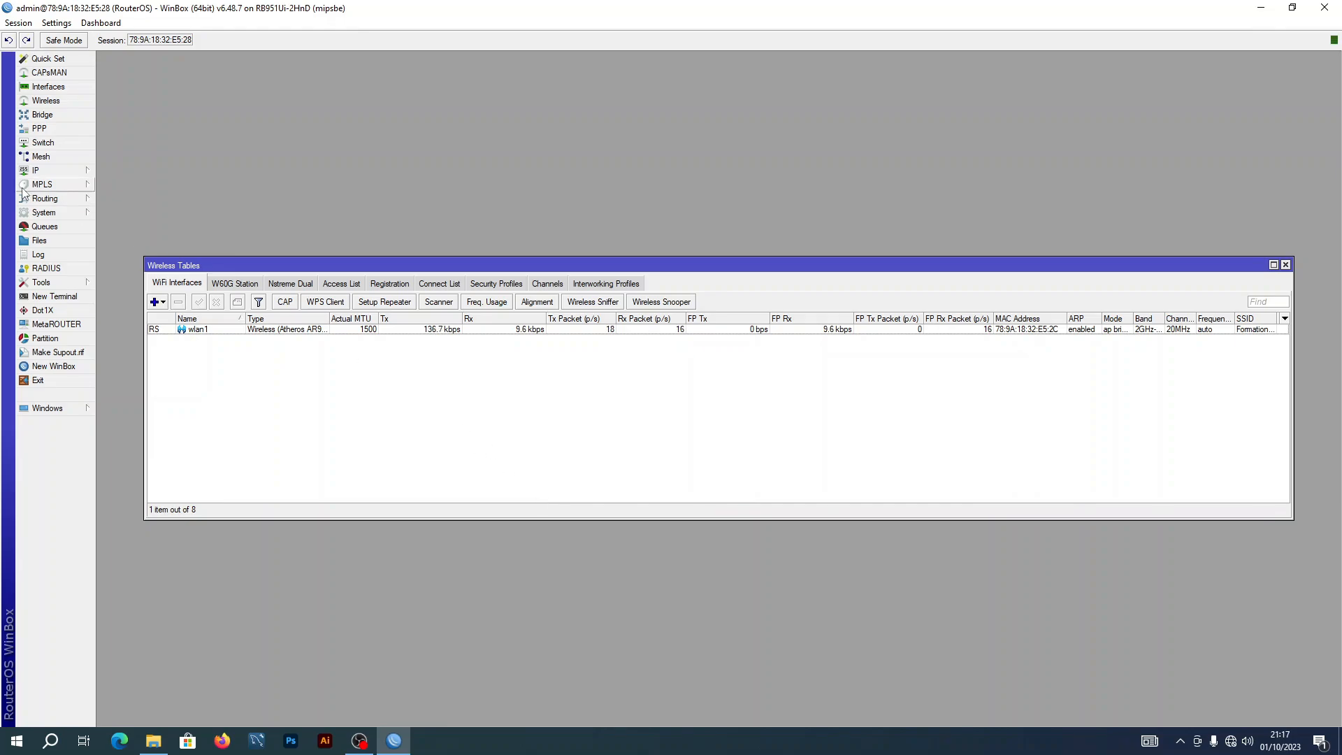
Open IP > Hotspot and show the Server Profiles list
left_click(36, 171)
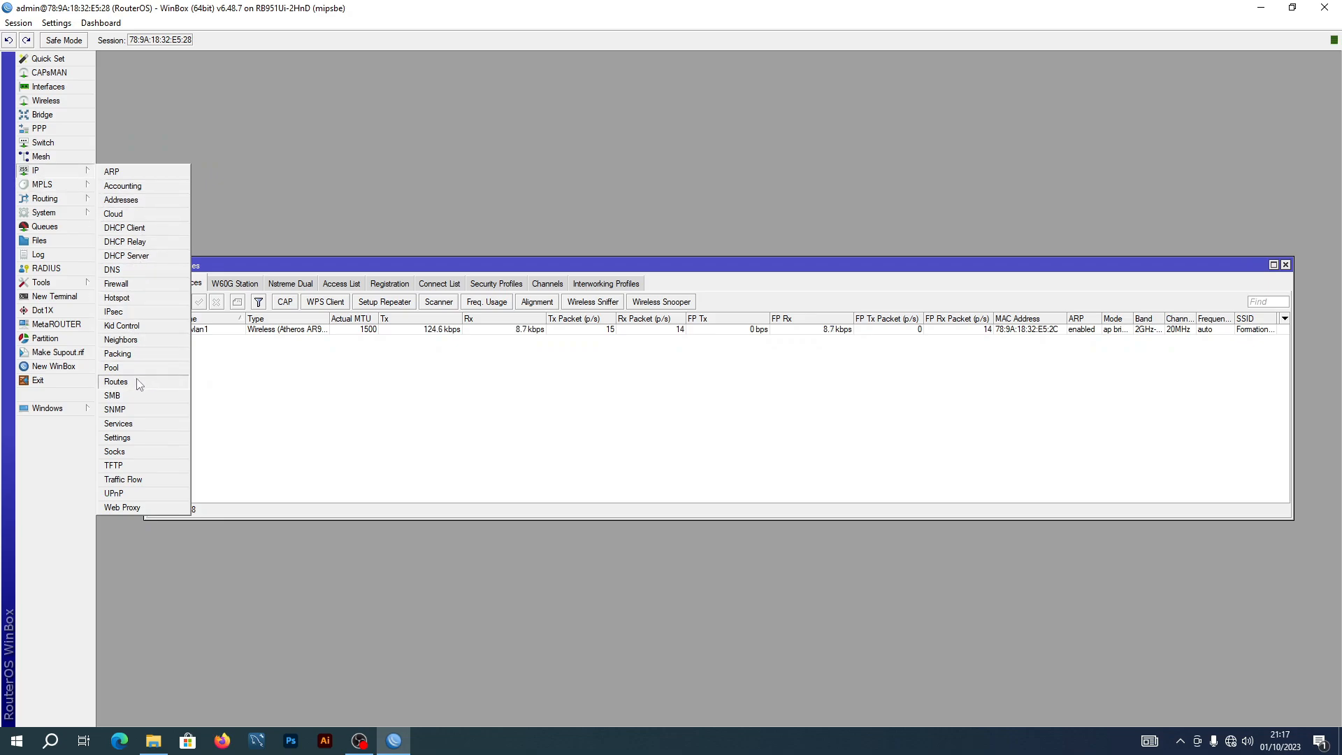
left_click(116, 298)
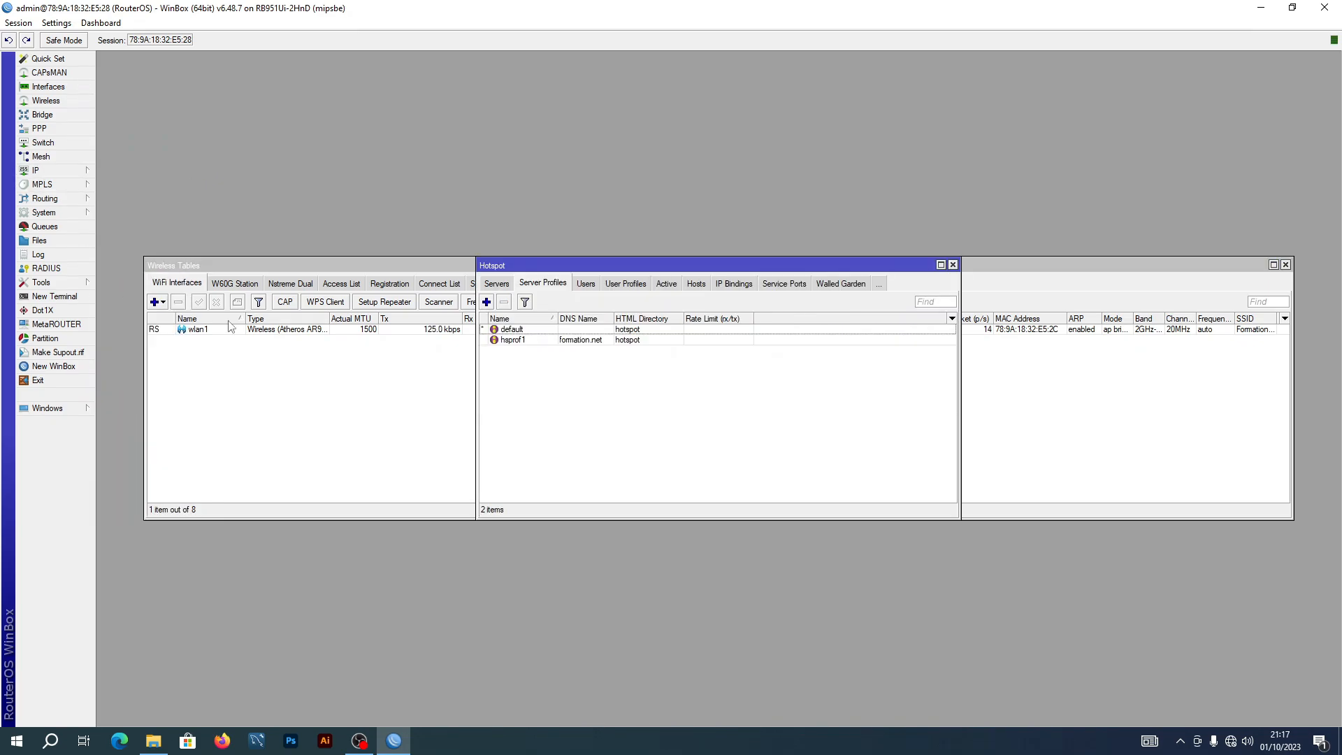
left_click(500, 285)
left_click(533, 286)
left_click_drag(477, 260, 202, 188)
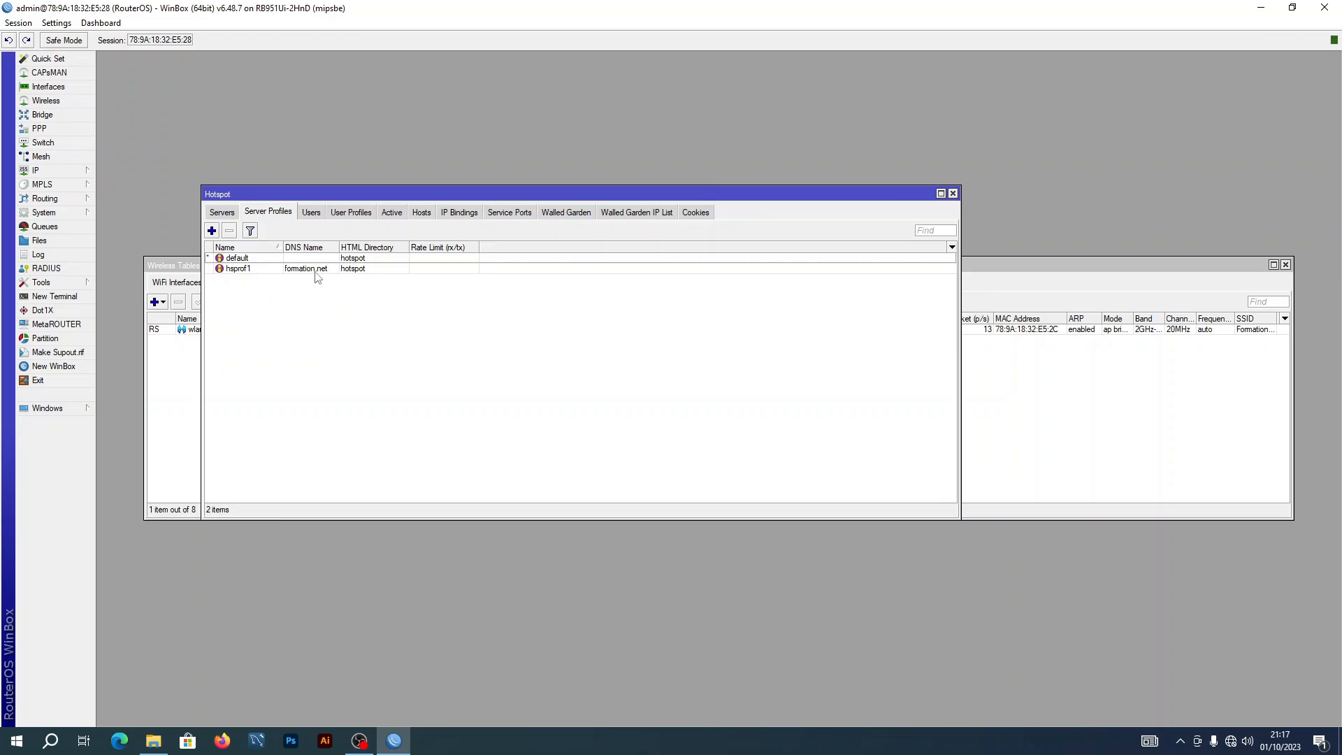
Tick Use RADIUS on the hsprof1 profile's RADIUS settings and save it
double_click(250, 269)
left_click(588, 275)
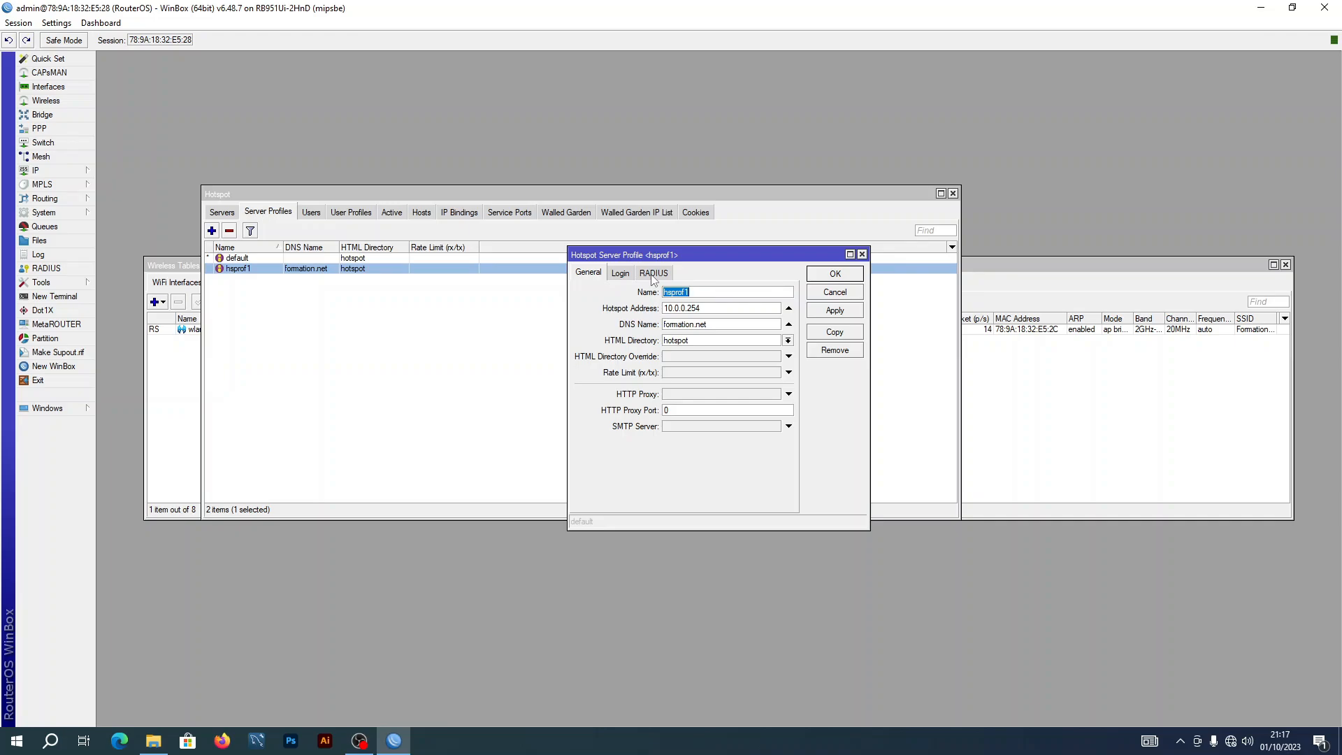
left_click(653, 275)
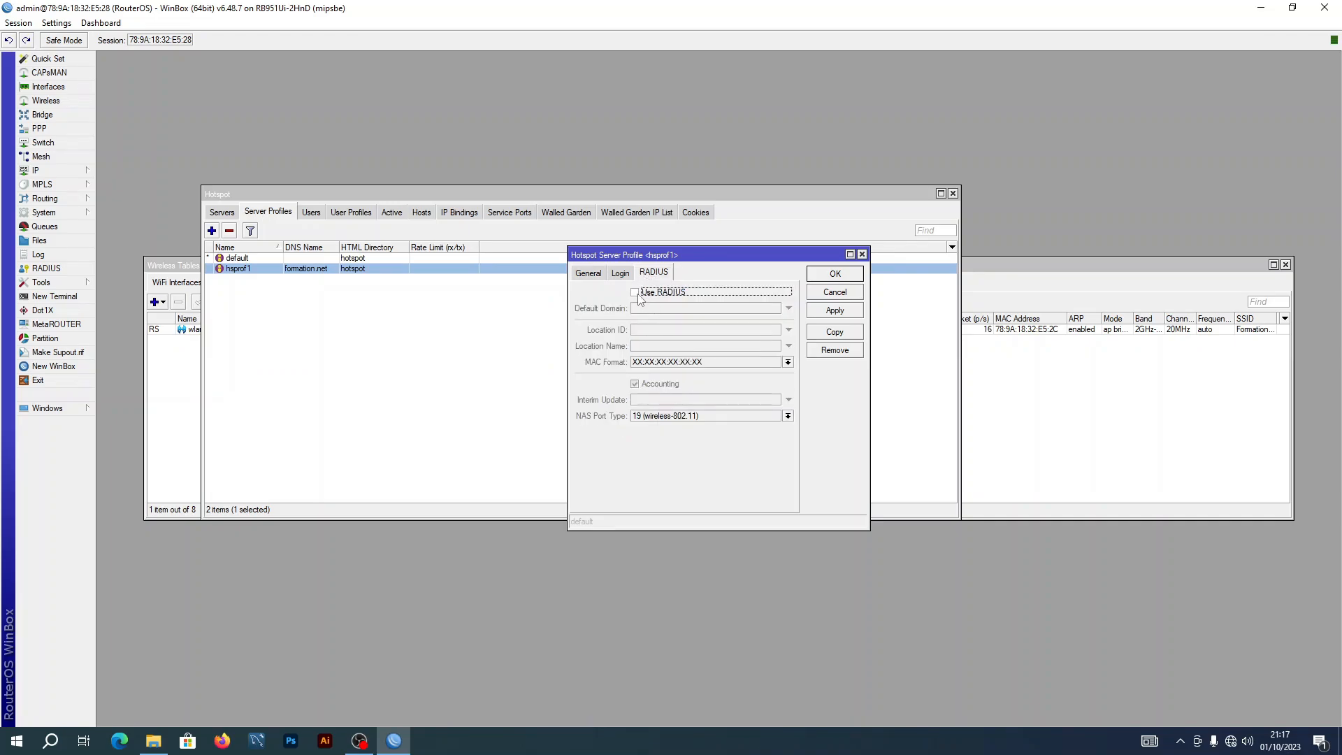
left_click(638, 295)
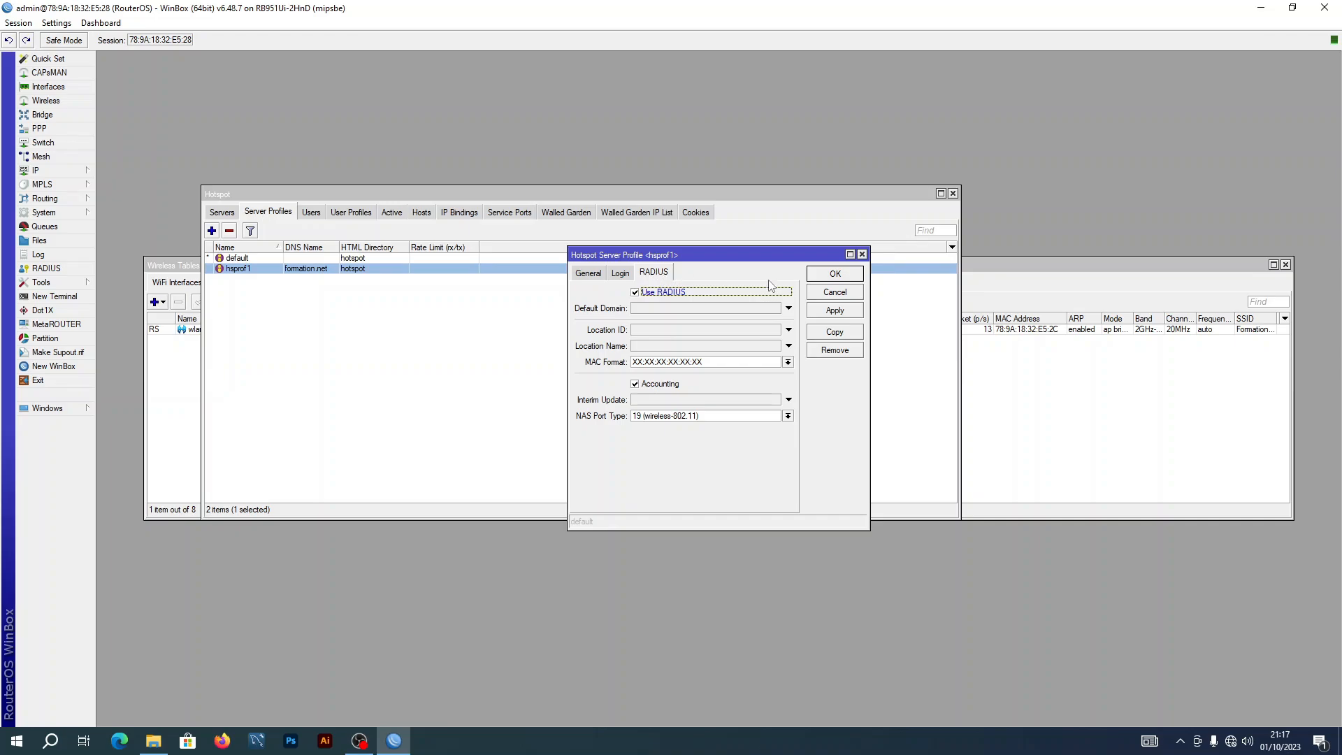
left_click(854, 277)
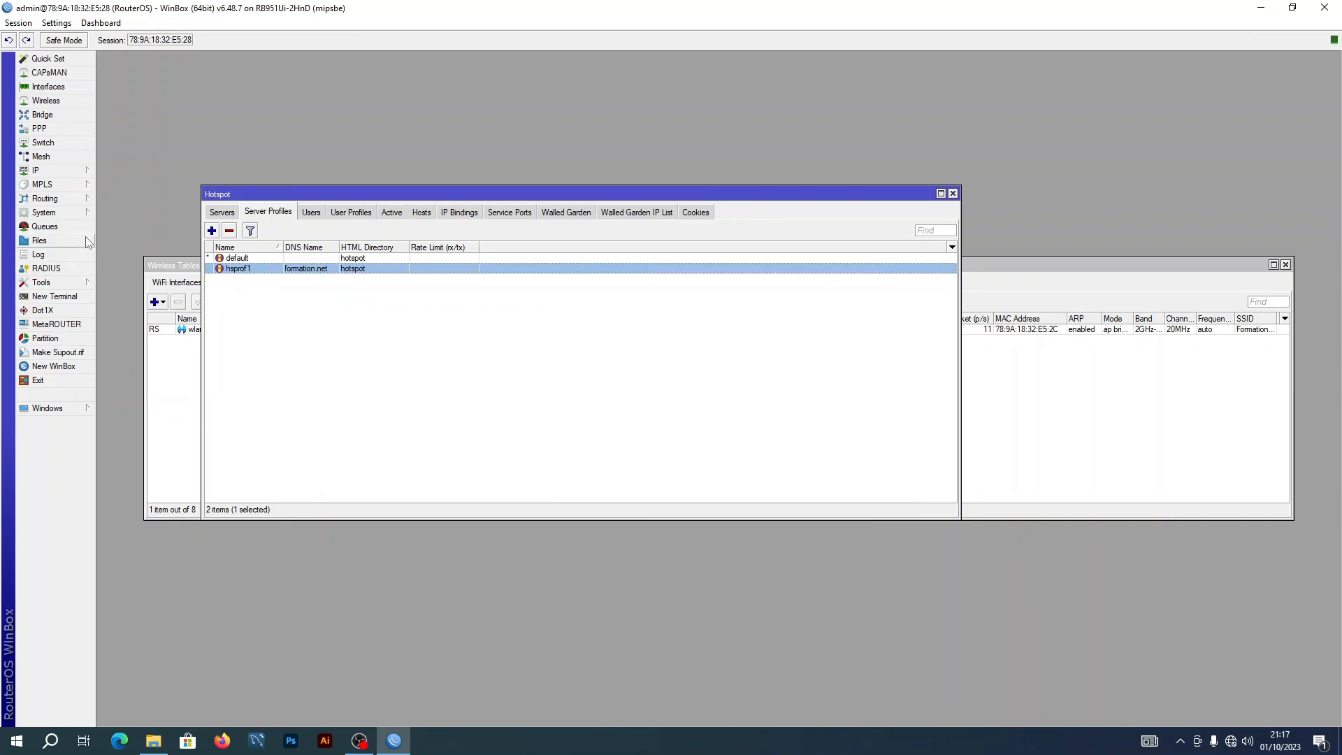
Open the RADIUS list and set Incoming to accept requests on port 3799
left_click(46, 273)
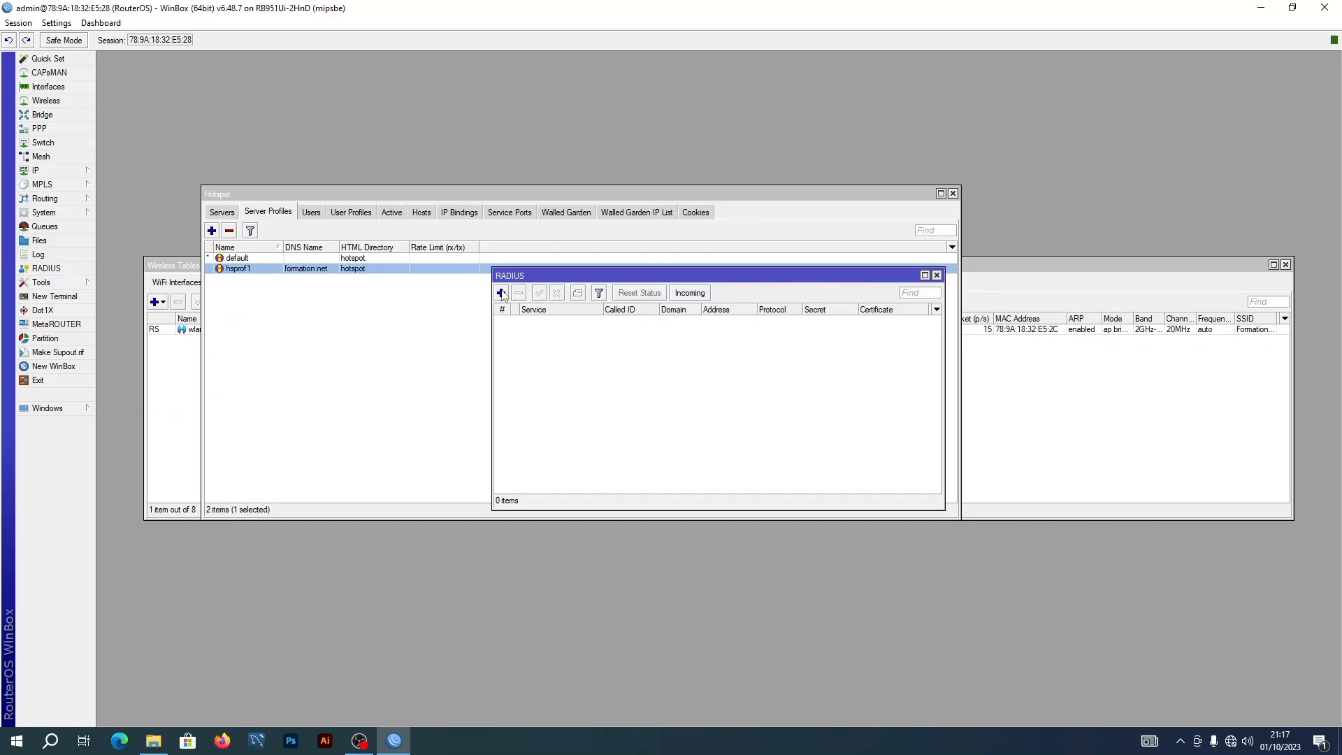
left_click_drag(636, 275, 523, 226)
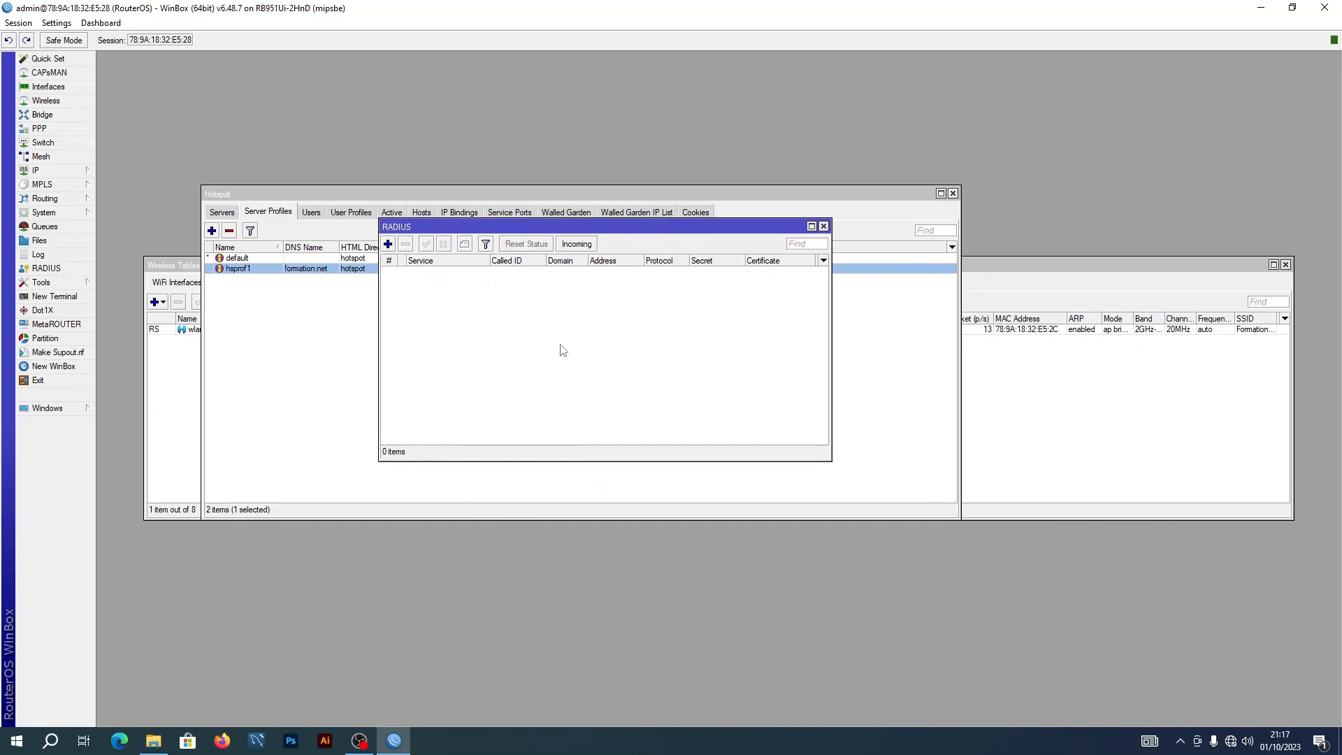
left_click(573, 244)
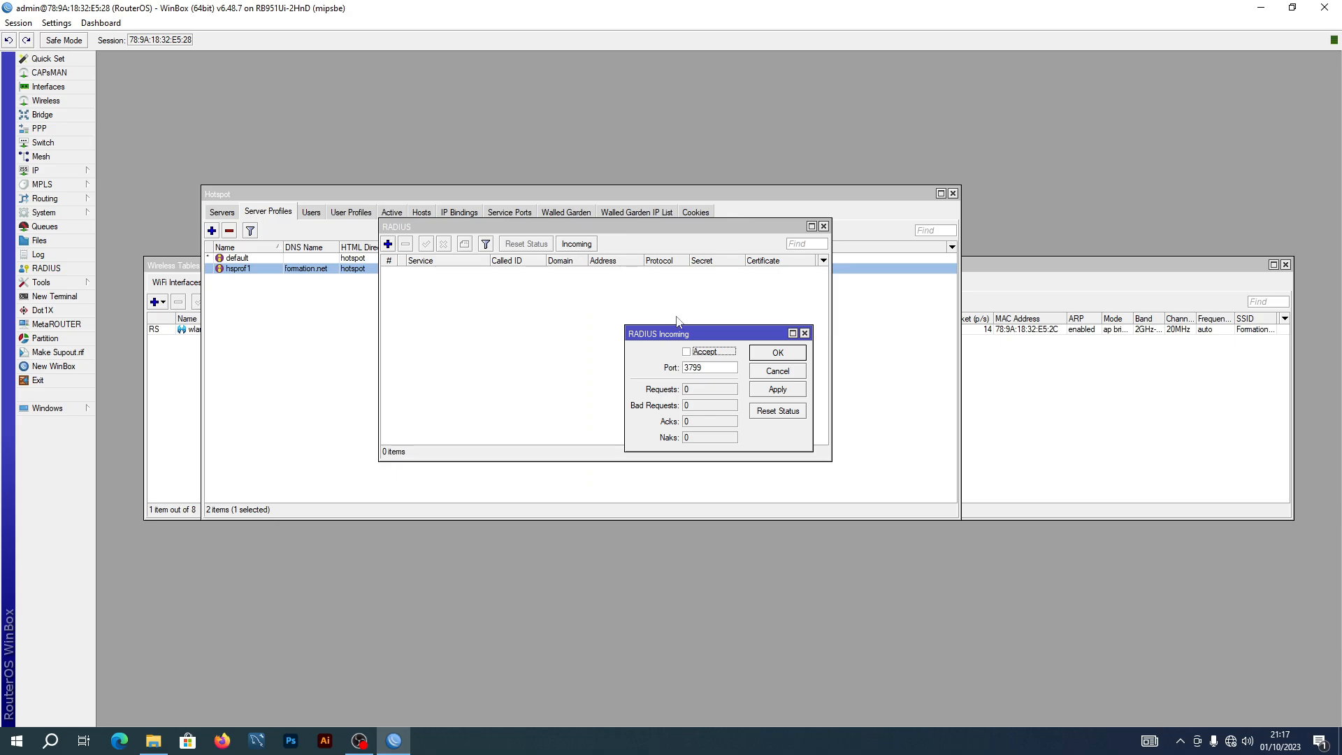
left_click(685, 353)
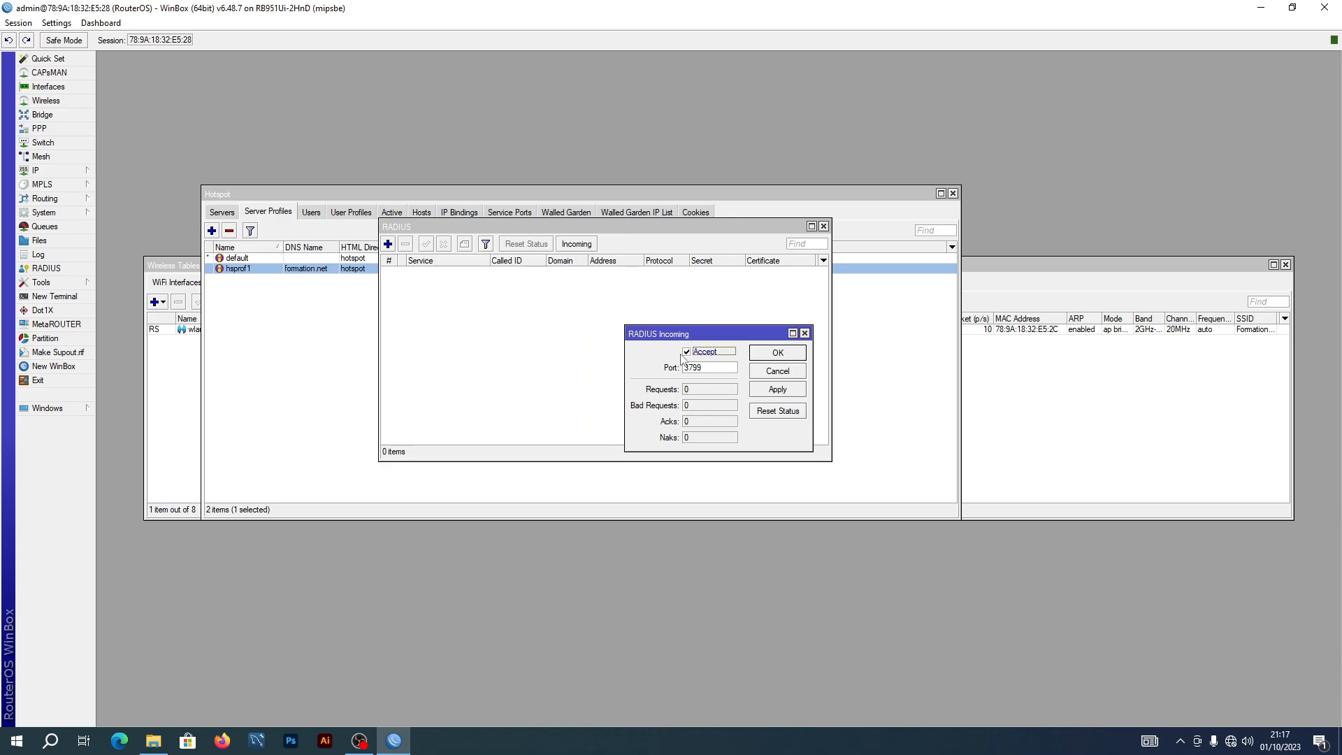
left_click(784, 391)
left_click(788, 355)
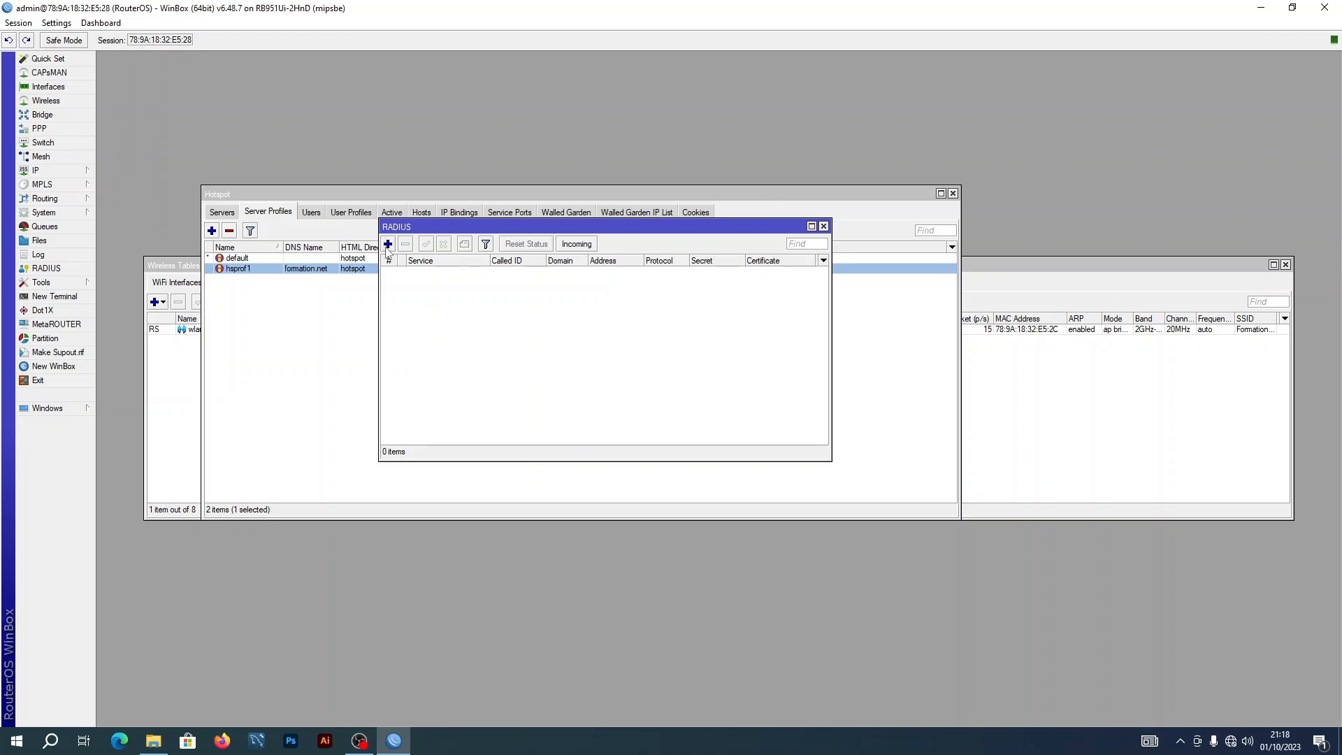
Add a RADIUS server for the hotspot service at address 127.0.0.1
left_click(387, 245)
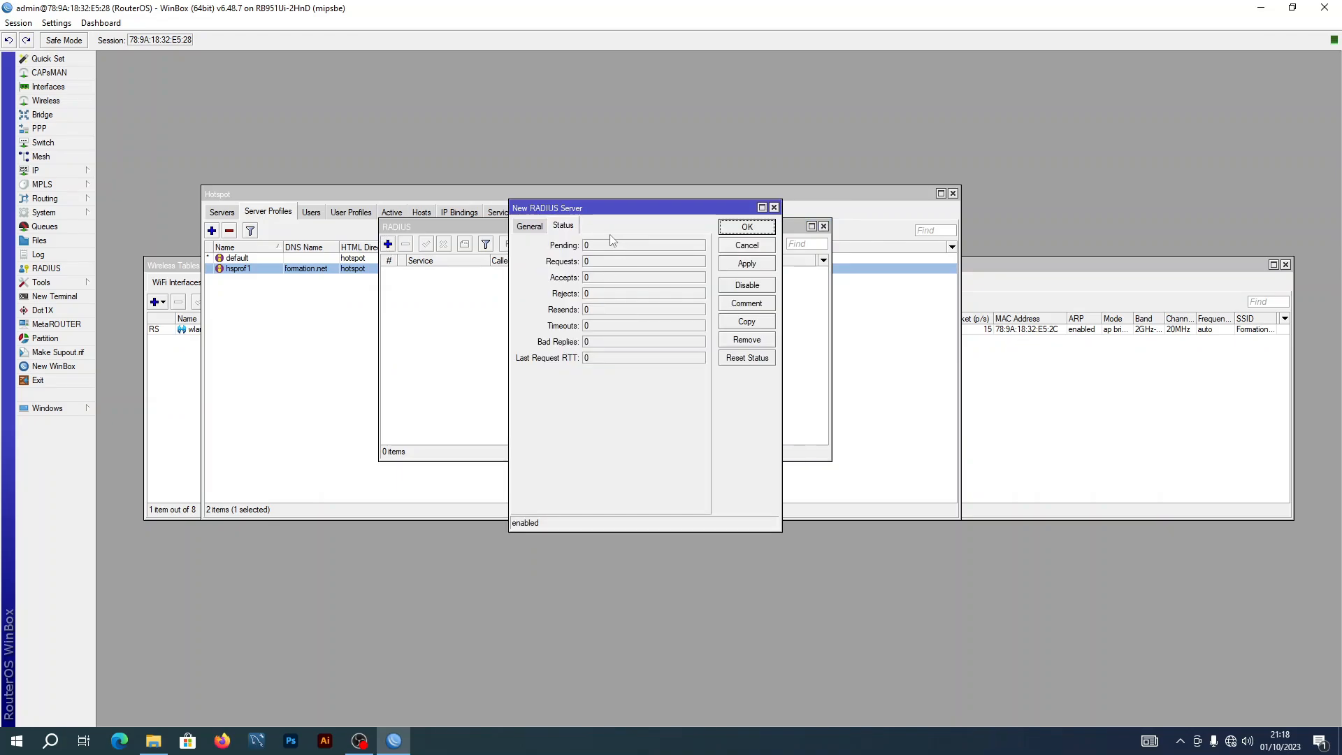
left_click(530, 228)
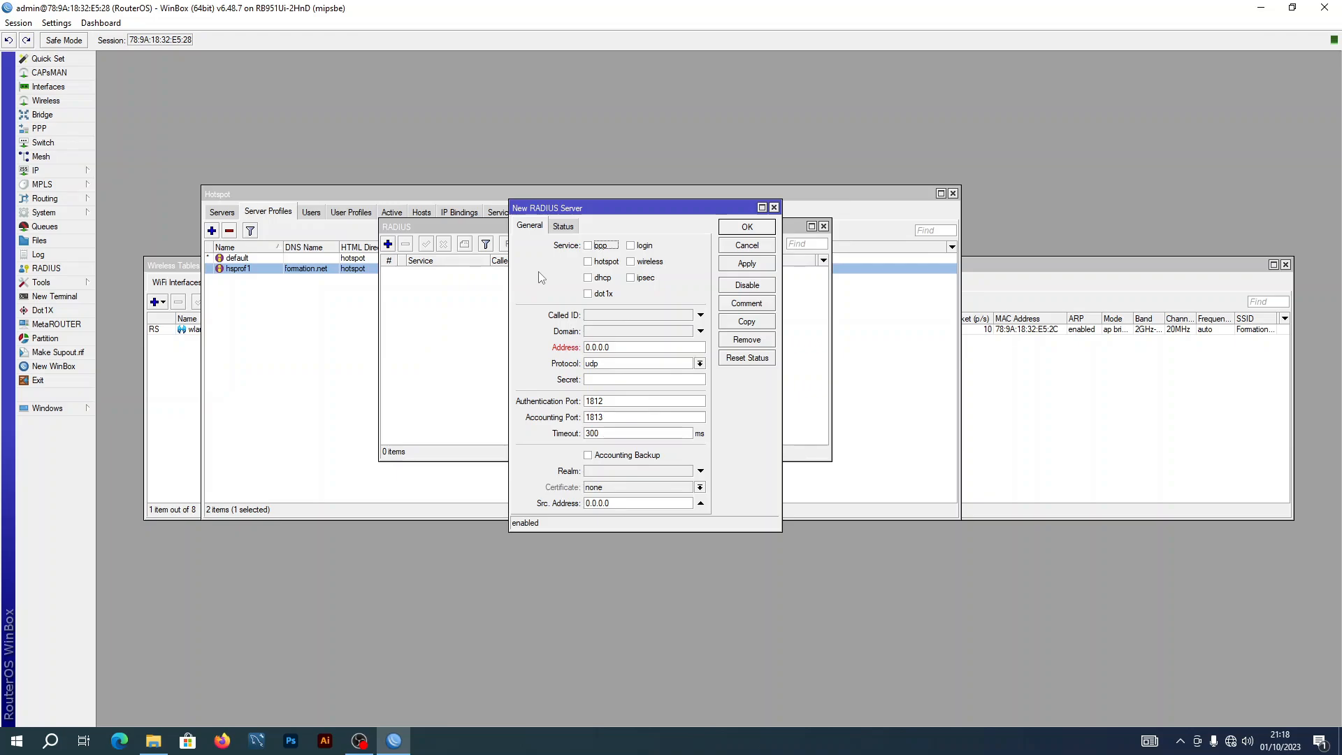
left_click(589, 262)
left_click(623, 349)
type("127.0.0.1")
left_click(753, 265)
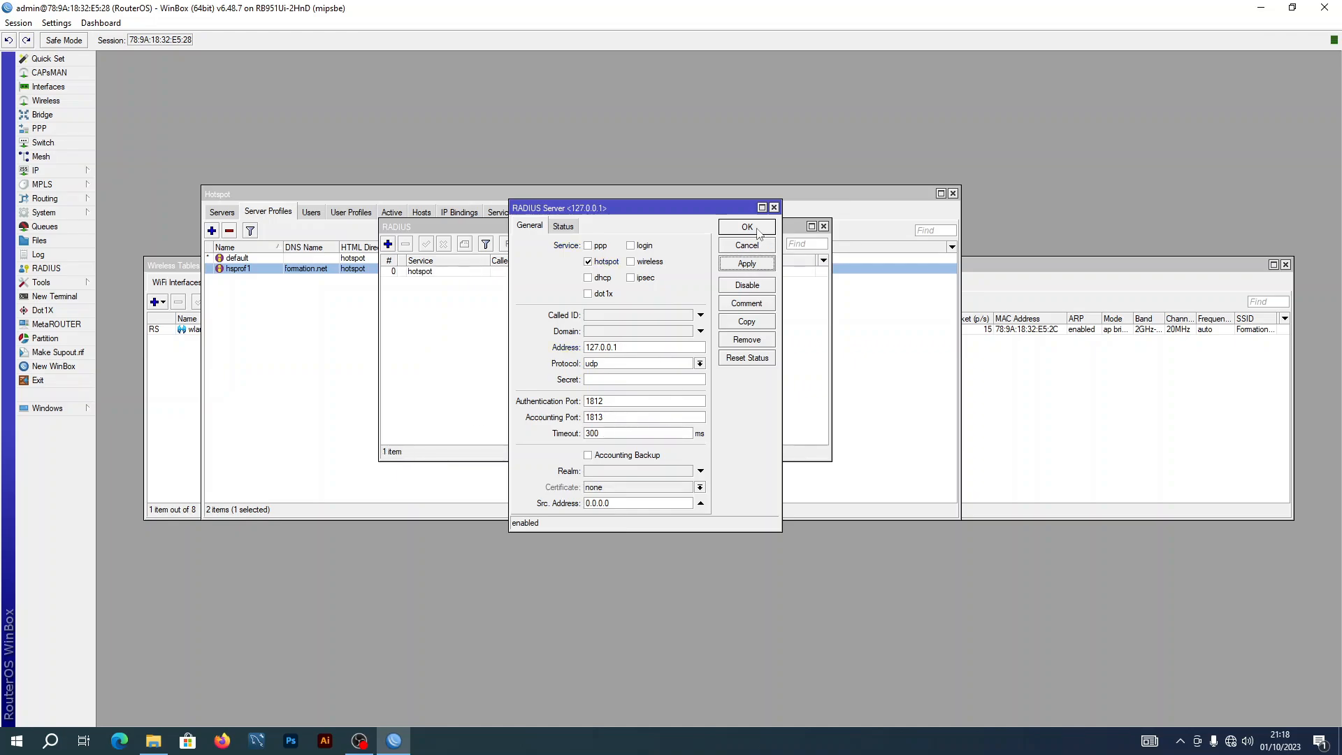
left_click(747, 228)
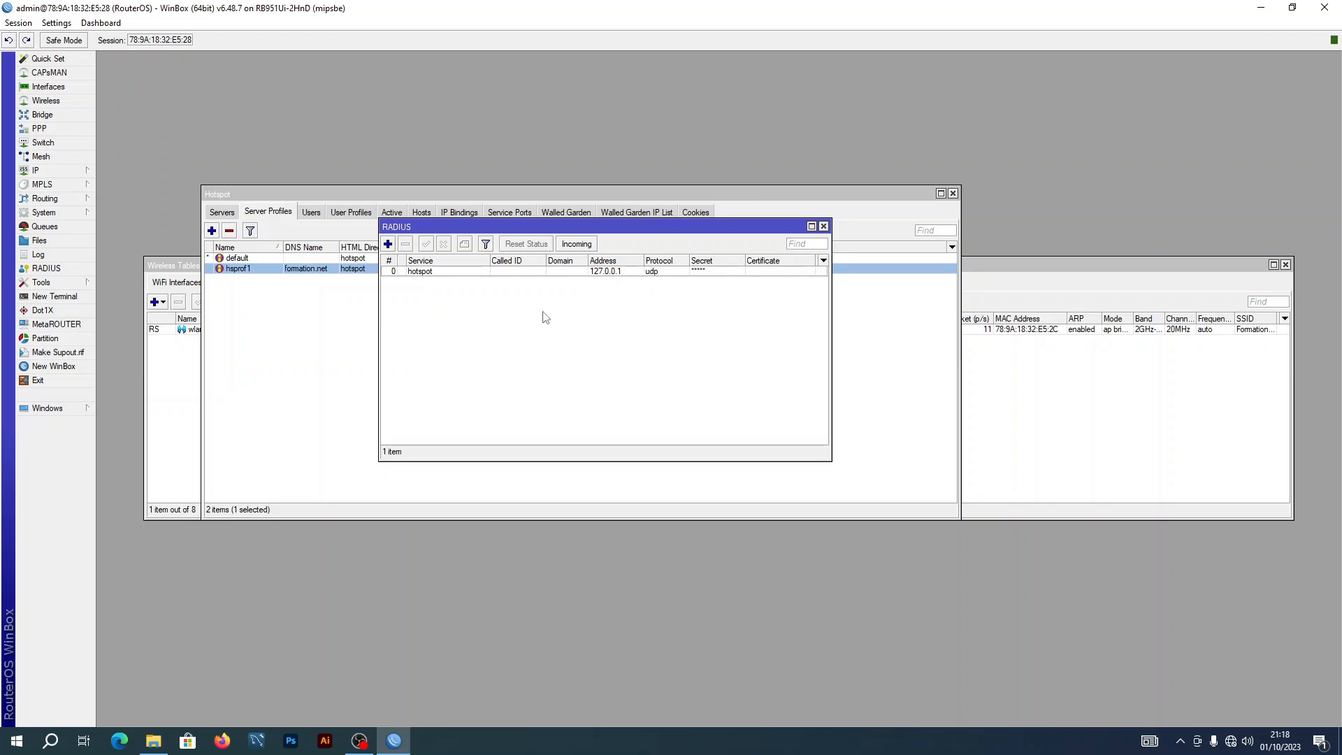
Enter the shared secret on the 127.0.0.1 RADIUS entry, save it, and close the RADIUS list
double_click(713, 272)
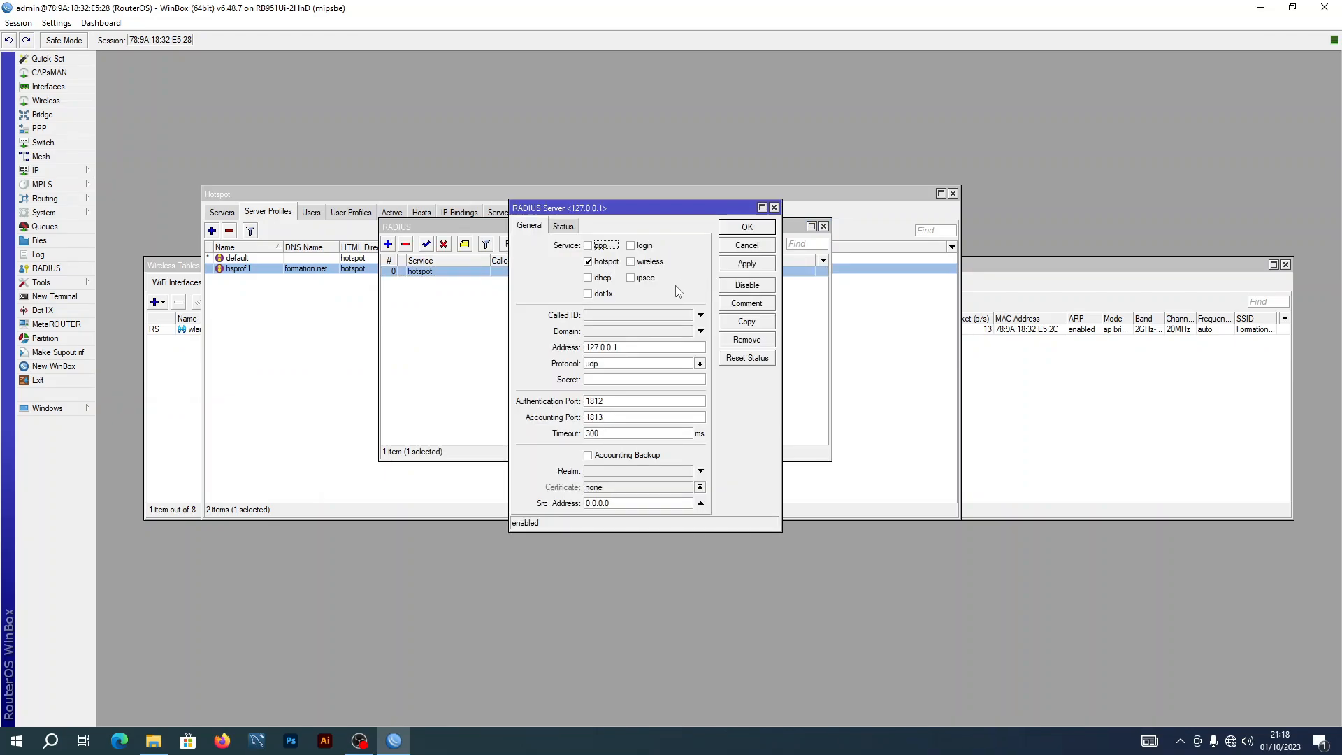
left_click(624, 378)
left_click(750, 267)
left_click(747, 228)
left_click(592, 395)
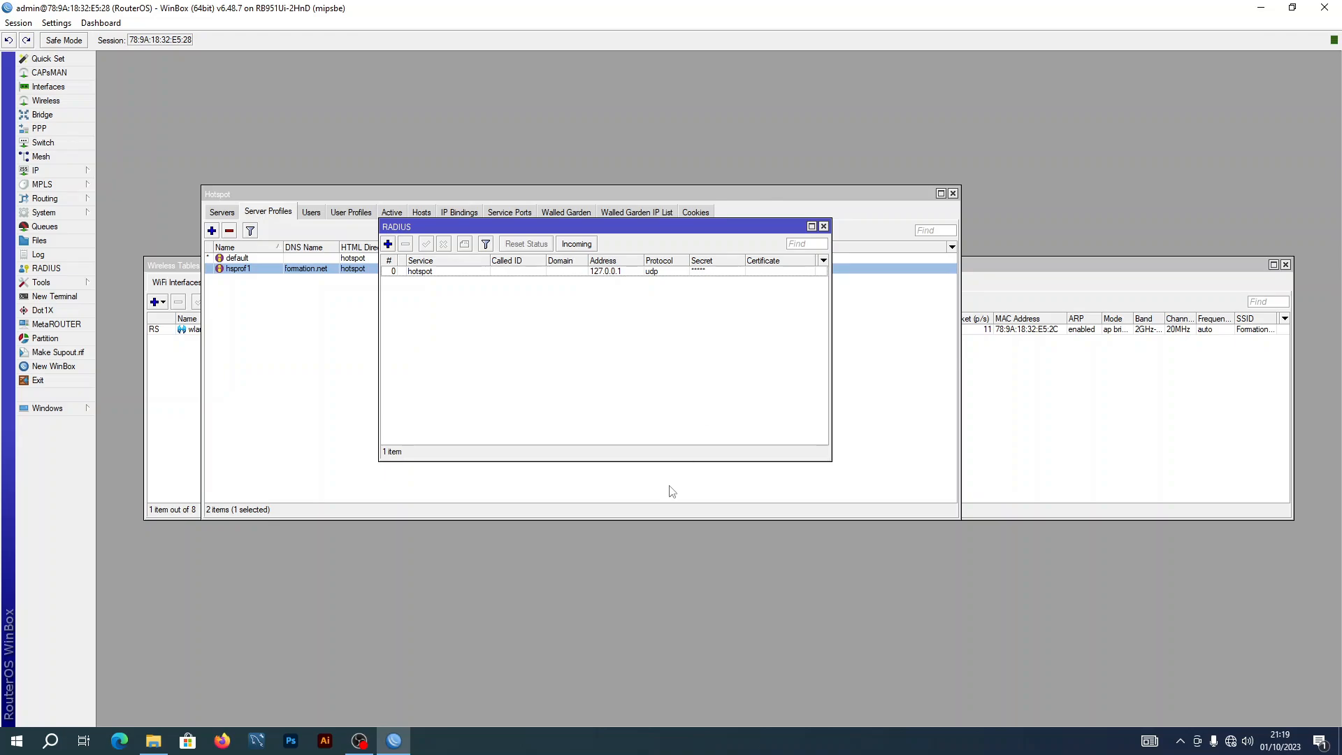
left_click(824, 226)
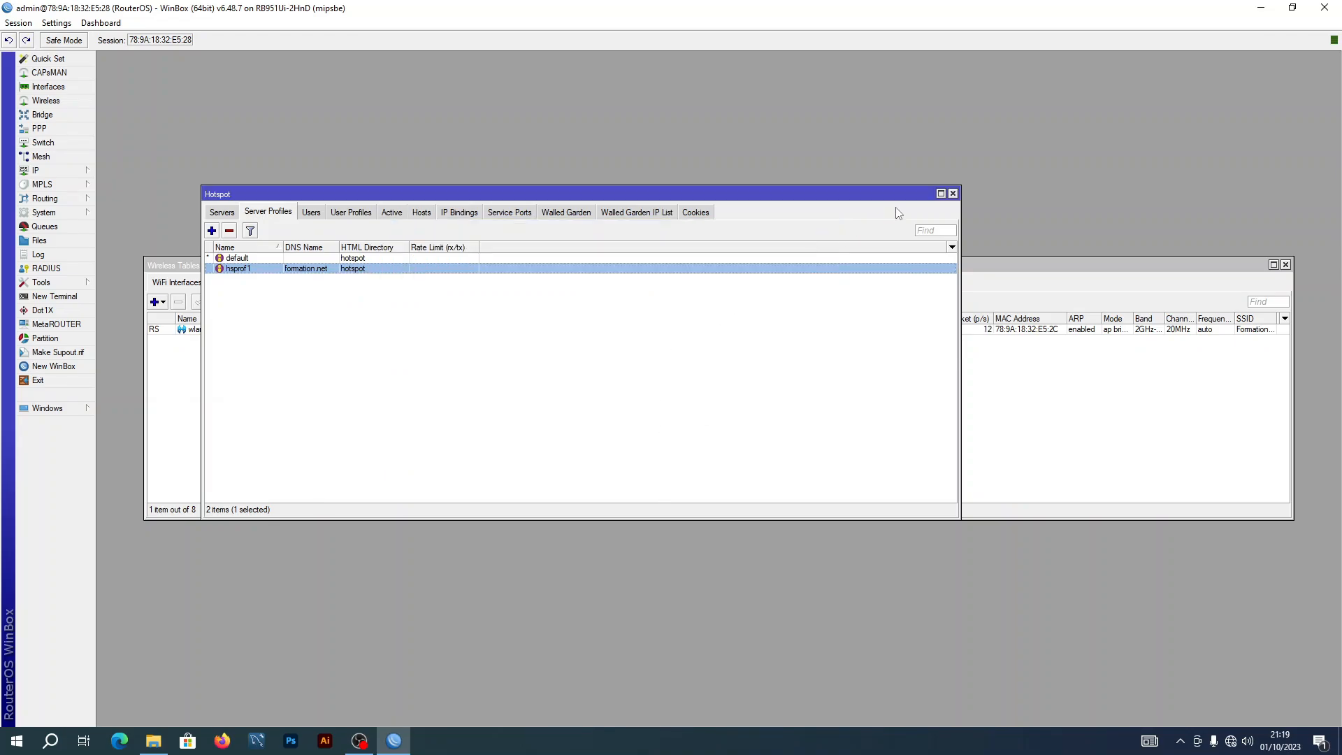
Close Hotspot, clear the address bar, maximize WinBox and confirm Wi-Fi is on Formation hotspot
left_click(953, 193)
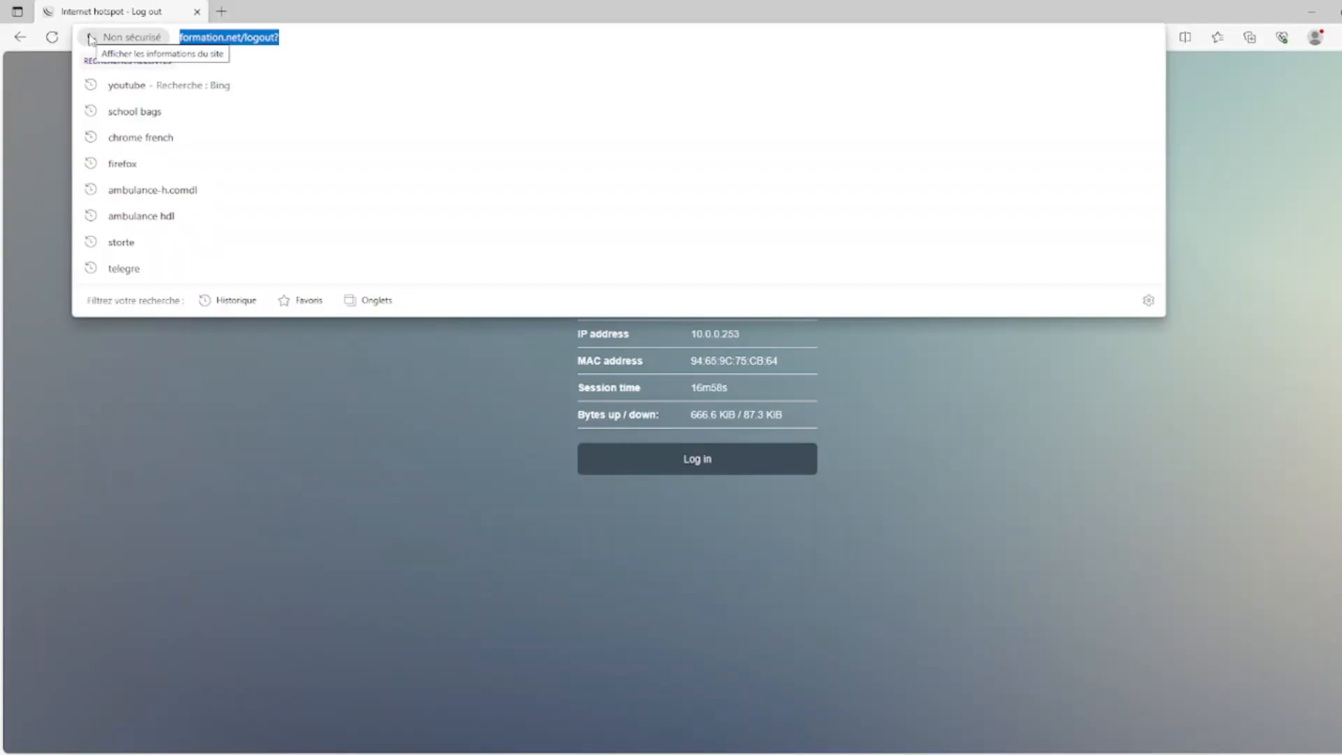
key("BackSpace")
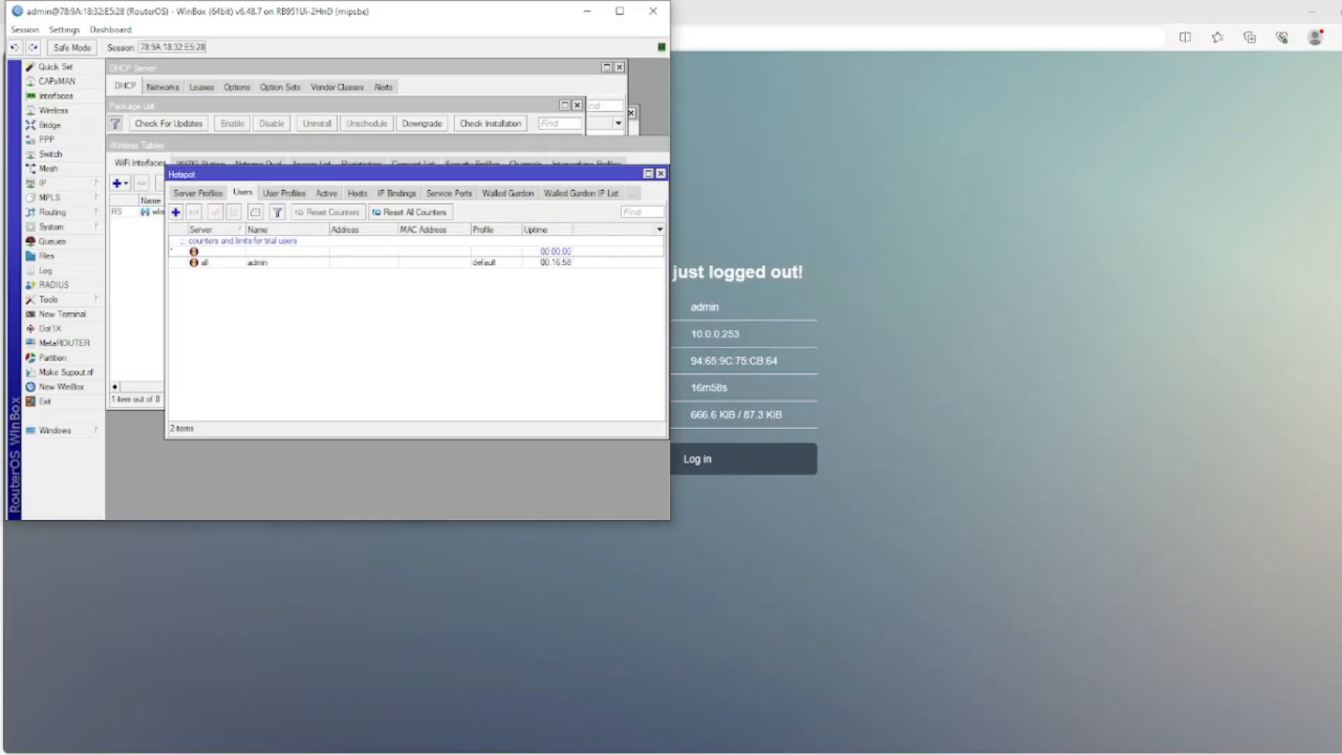
left_click(620, 13)
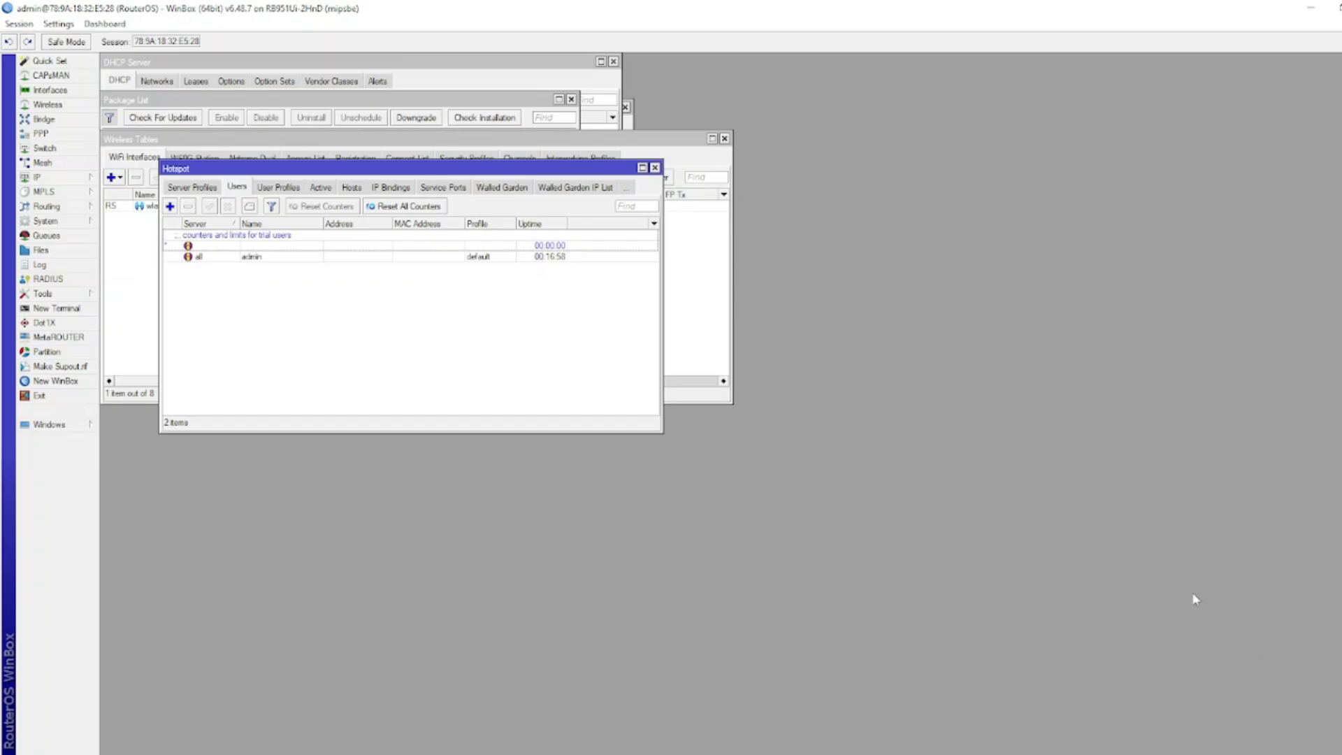
left_click(1287, 754)
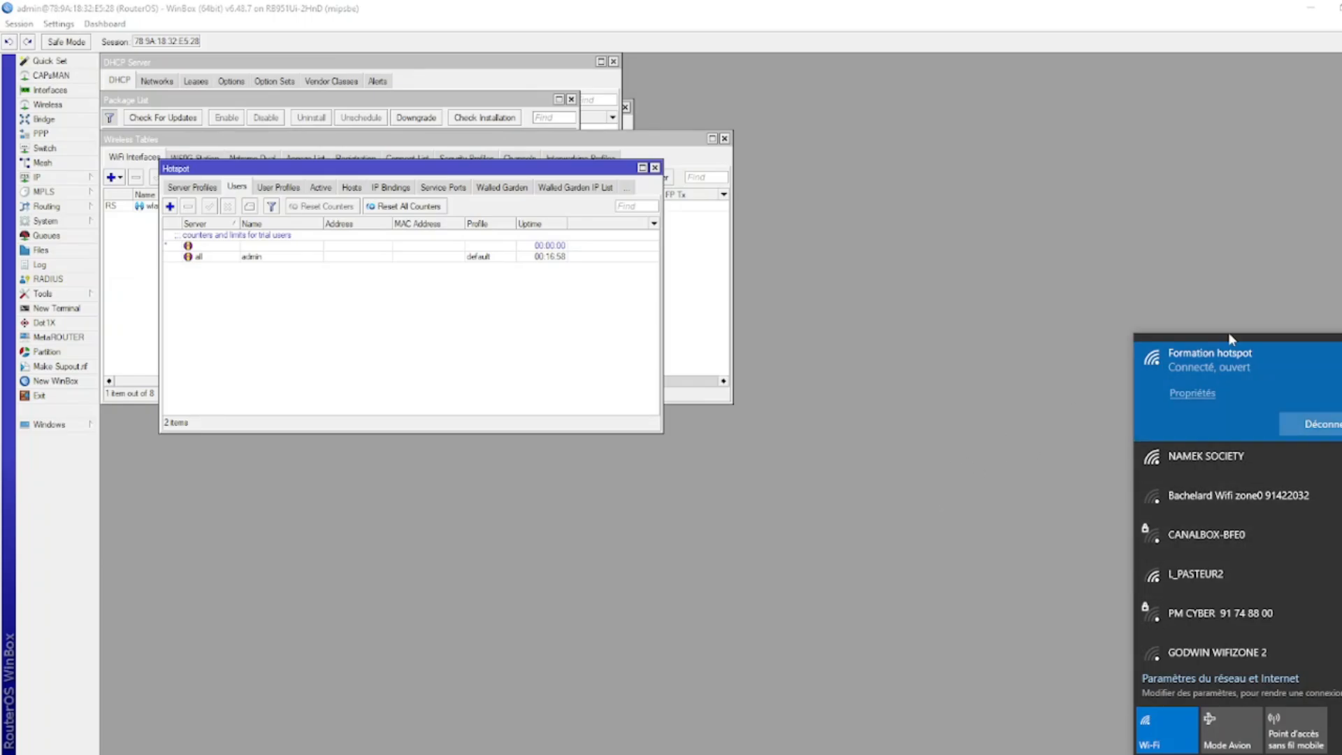
left_click(343, 315)
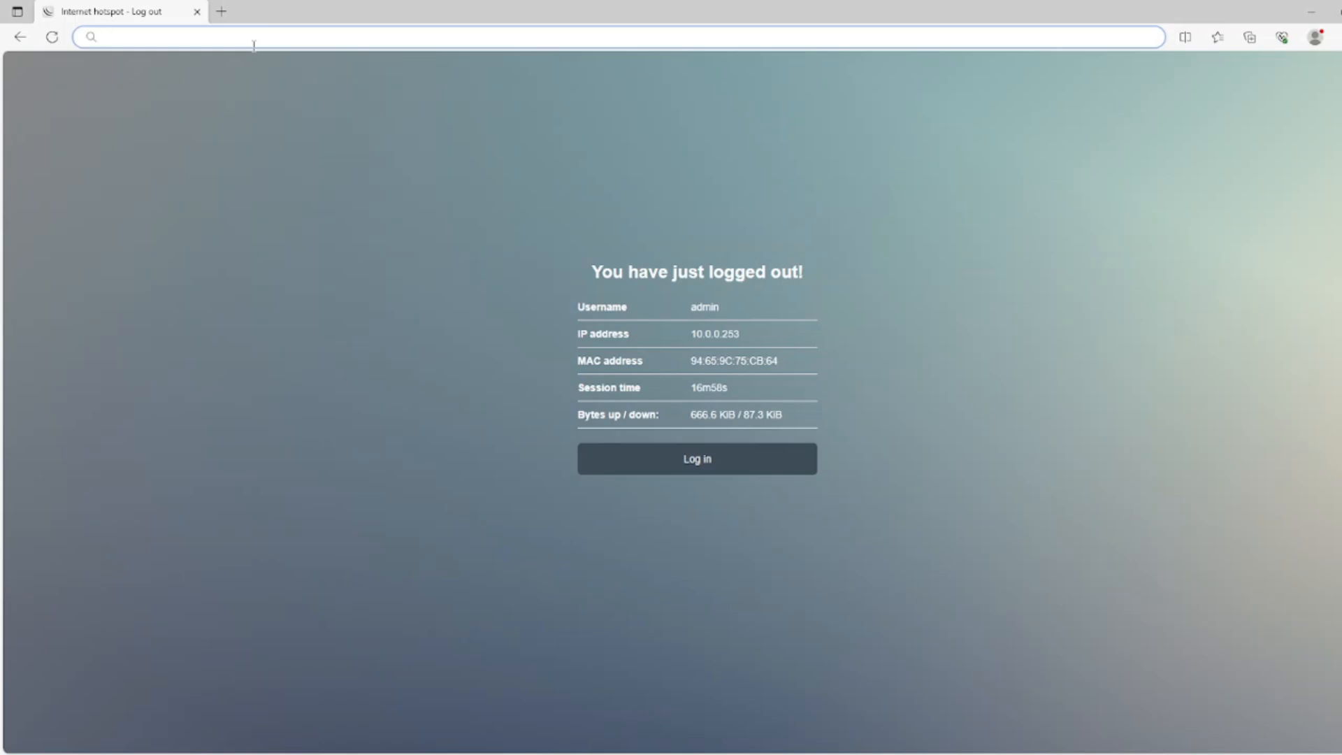
Browse to formation.net, log out of the hotspot and back in, then open a new tab
type("FOR")
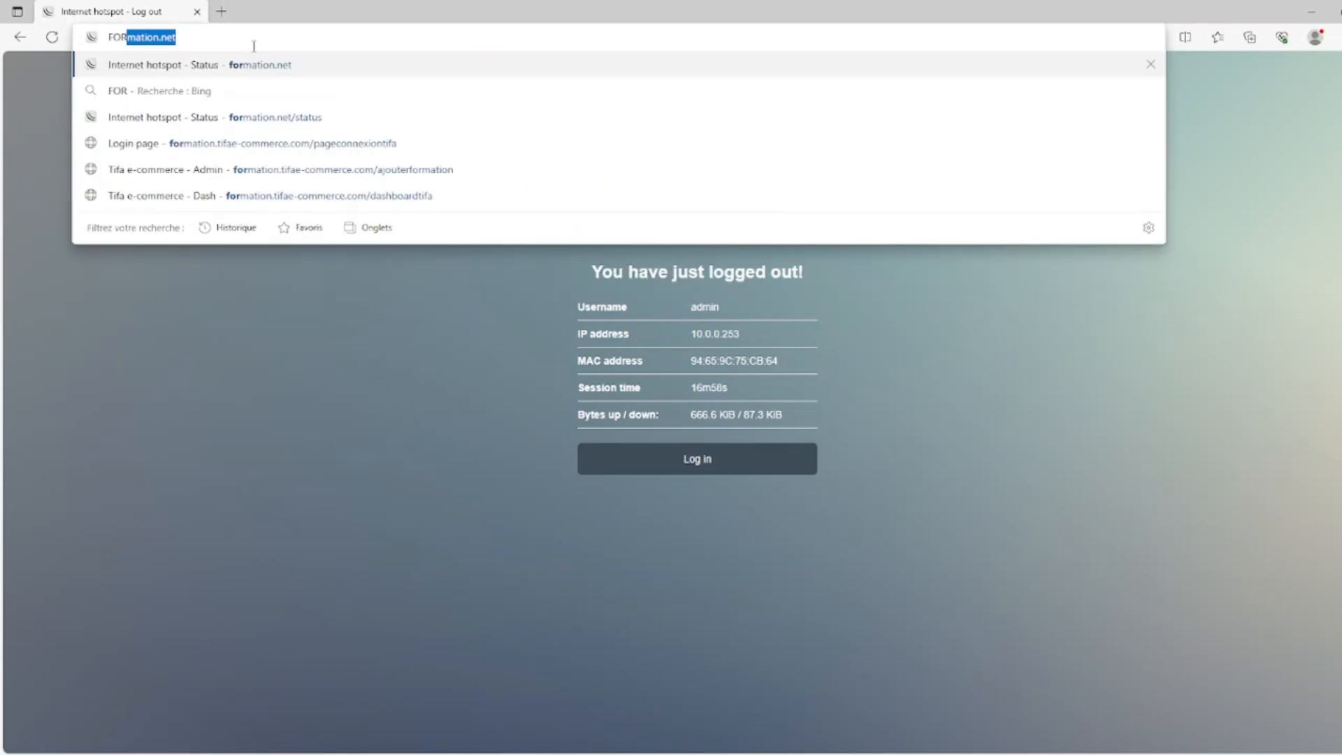
key("Return")
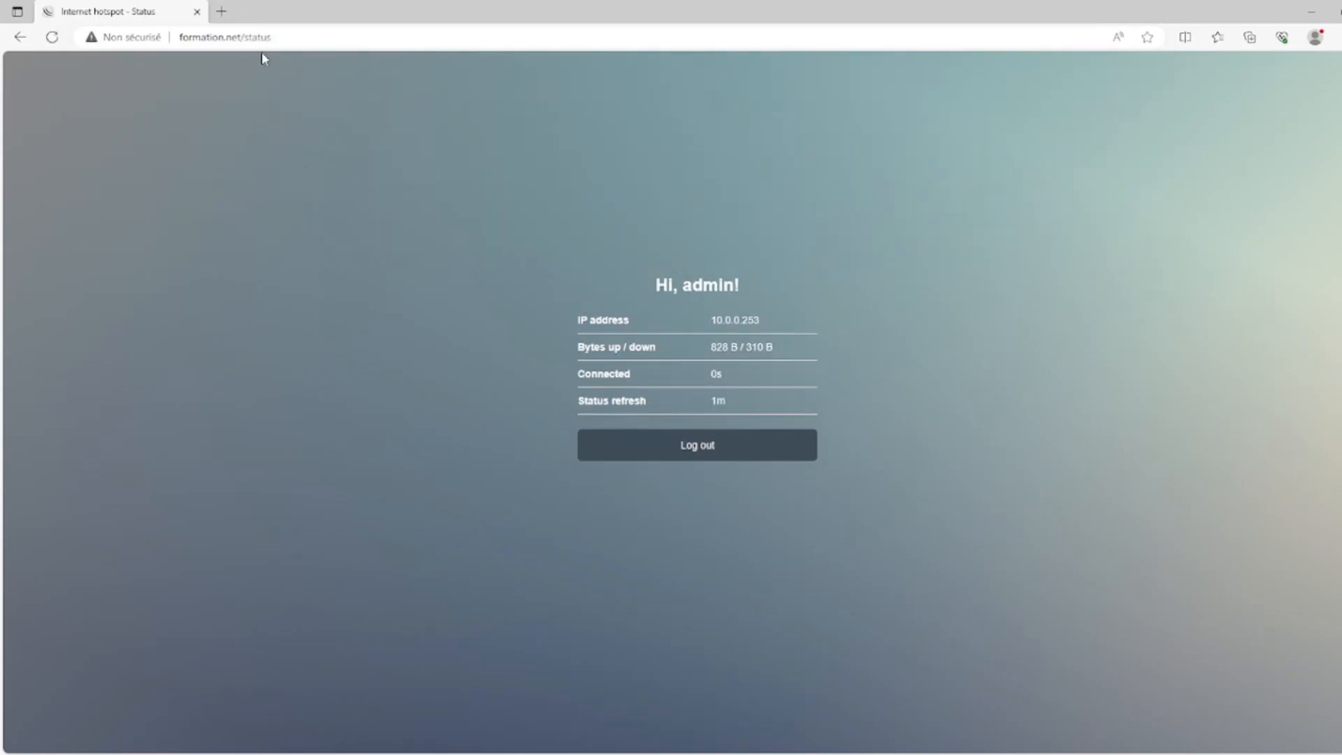
left_click(727, 448)
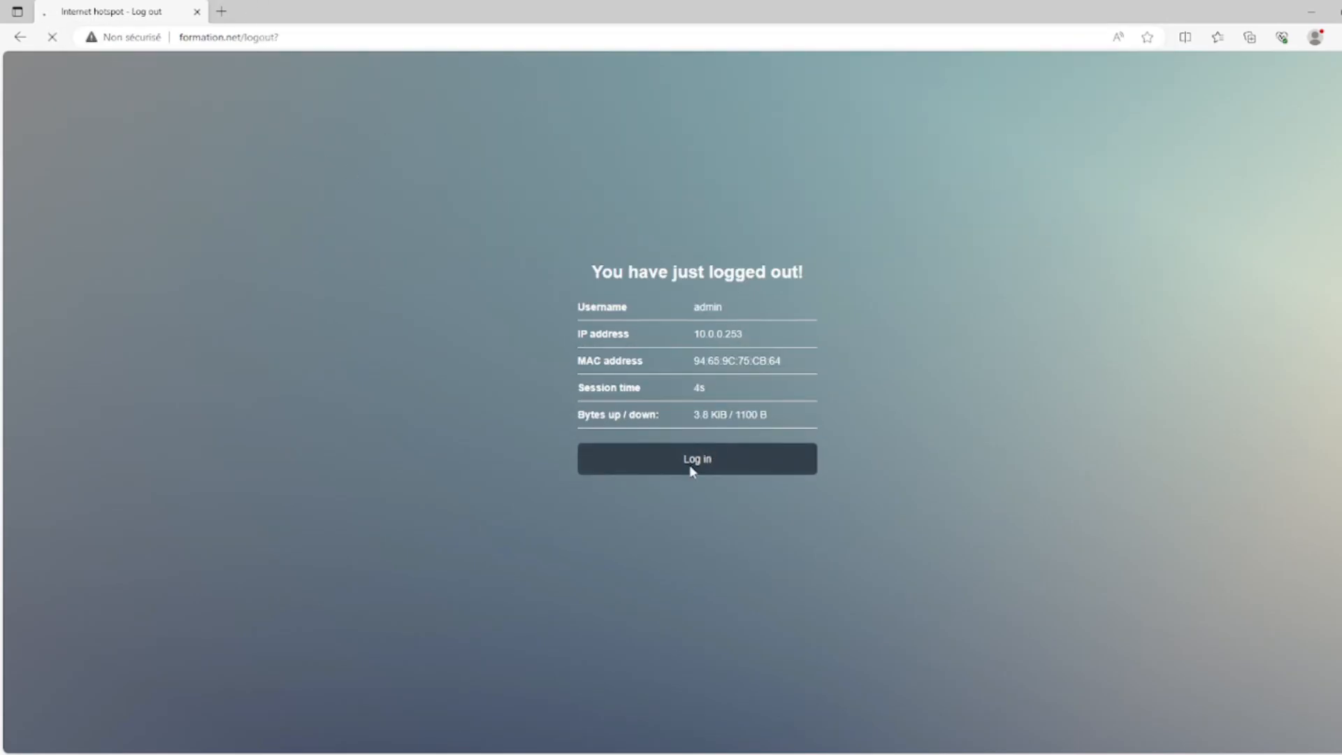
left_click(692, 467)
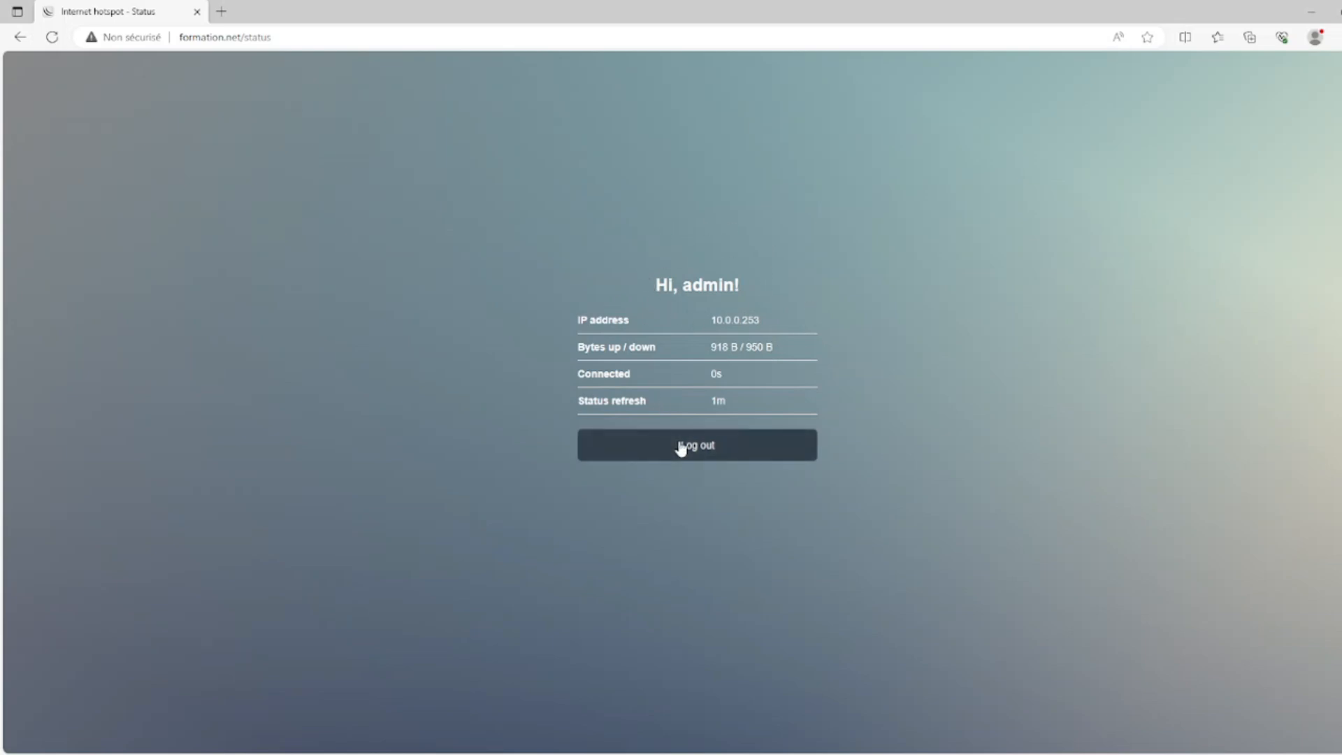
left_click(220, 11)
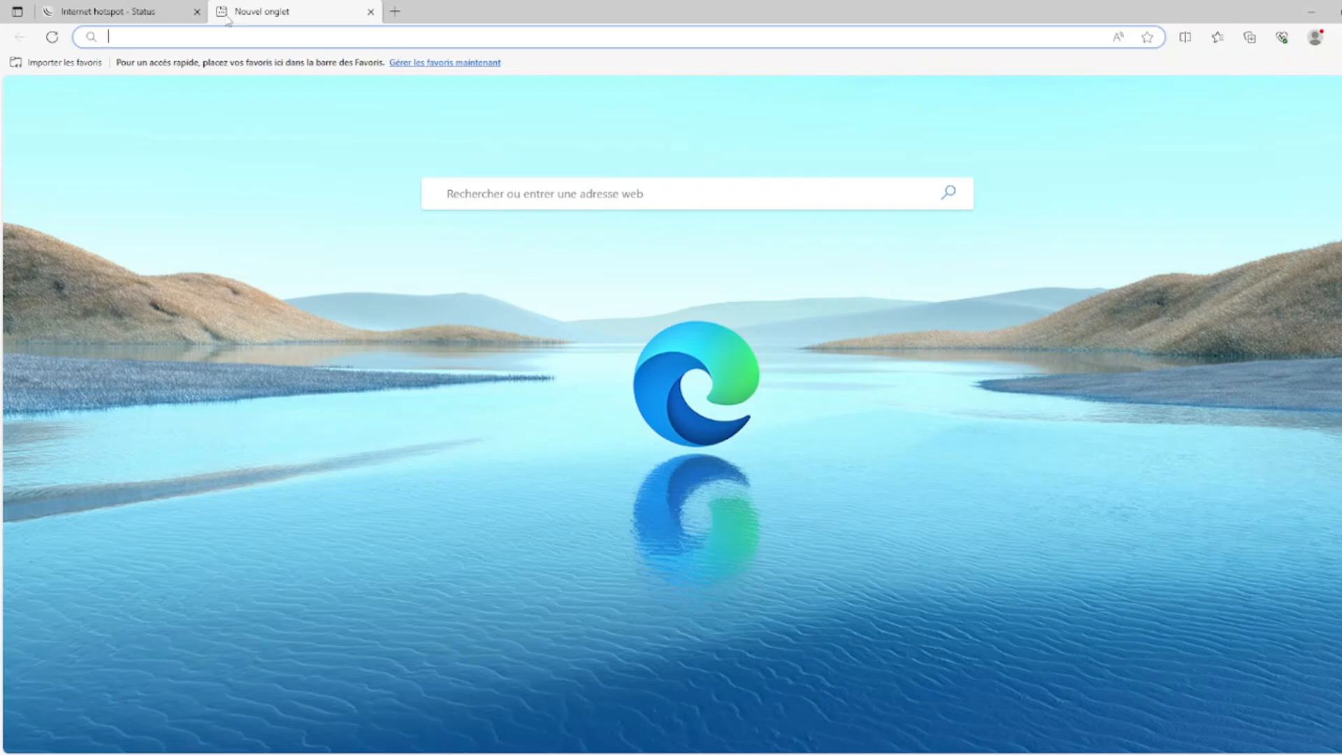
Load 192.168.9.254/userman in Edge's new tab to reach the User Manager login
type("168")
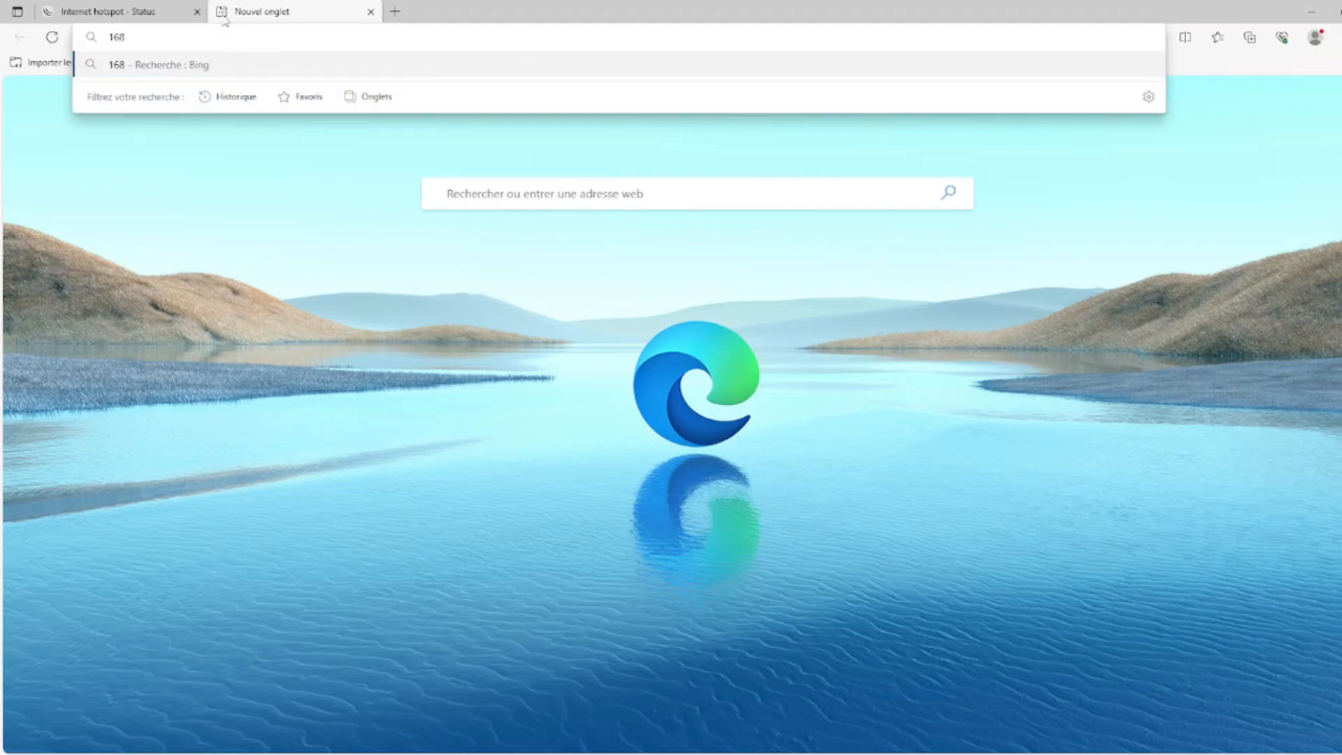
key("BackSpace")
key("BackSpace")
key("BackSpace")
type("19")
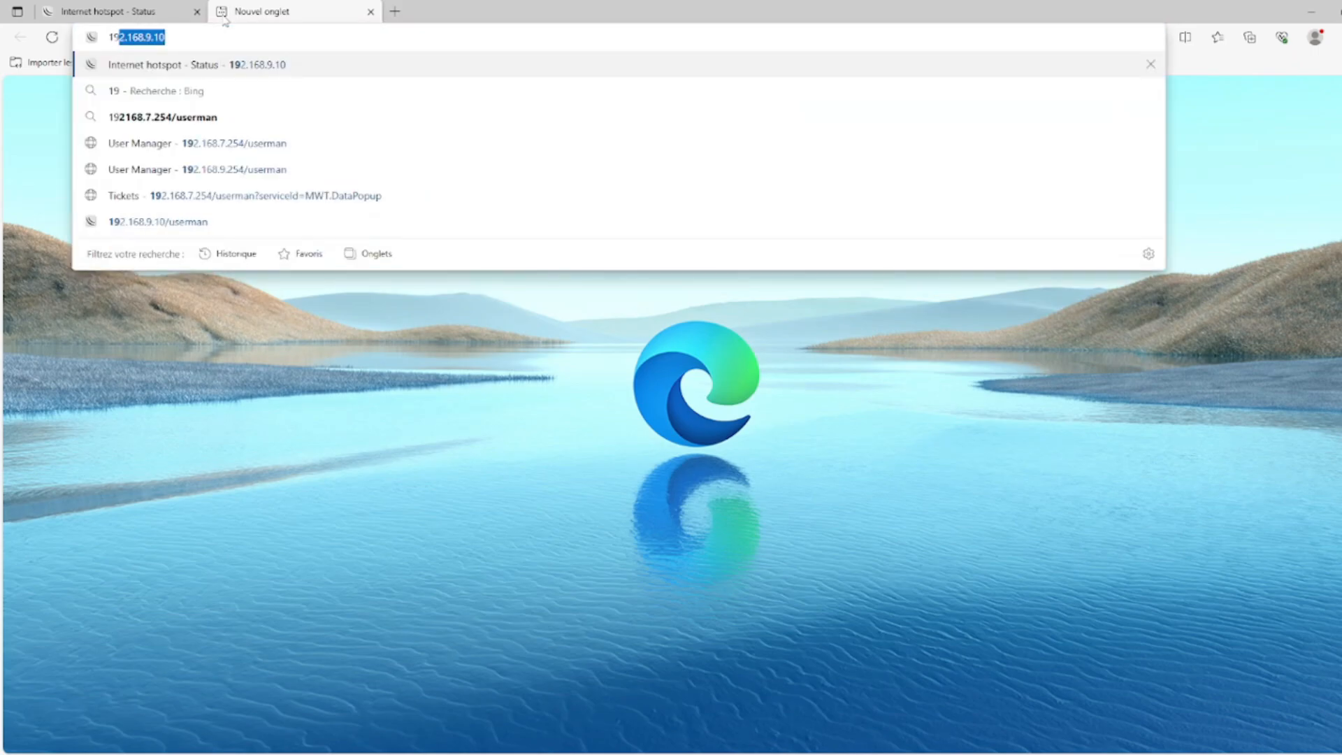
type("2.168.")
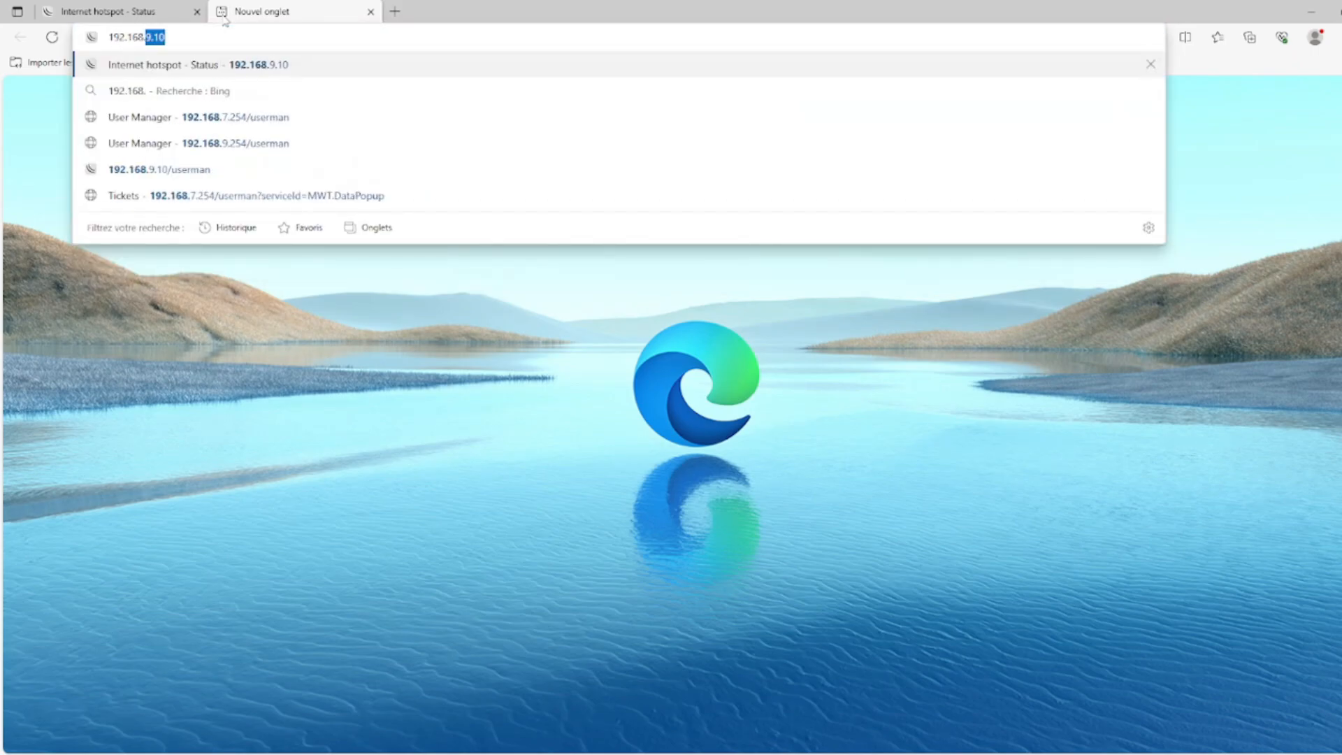
type("9.254")
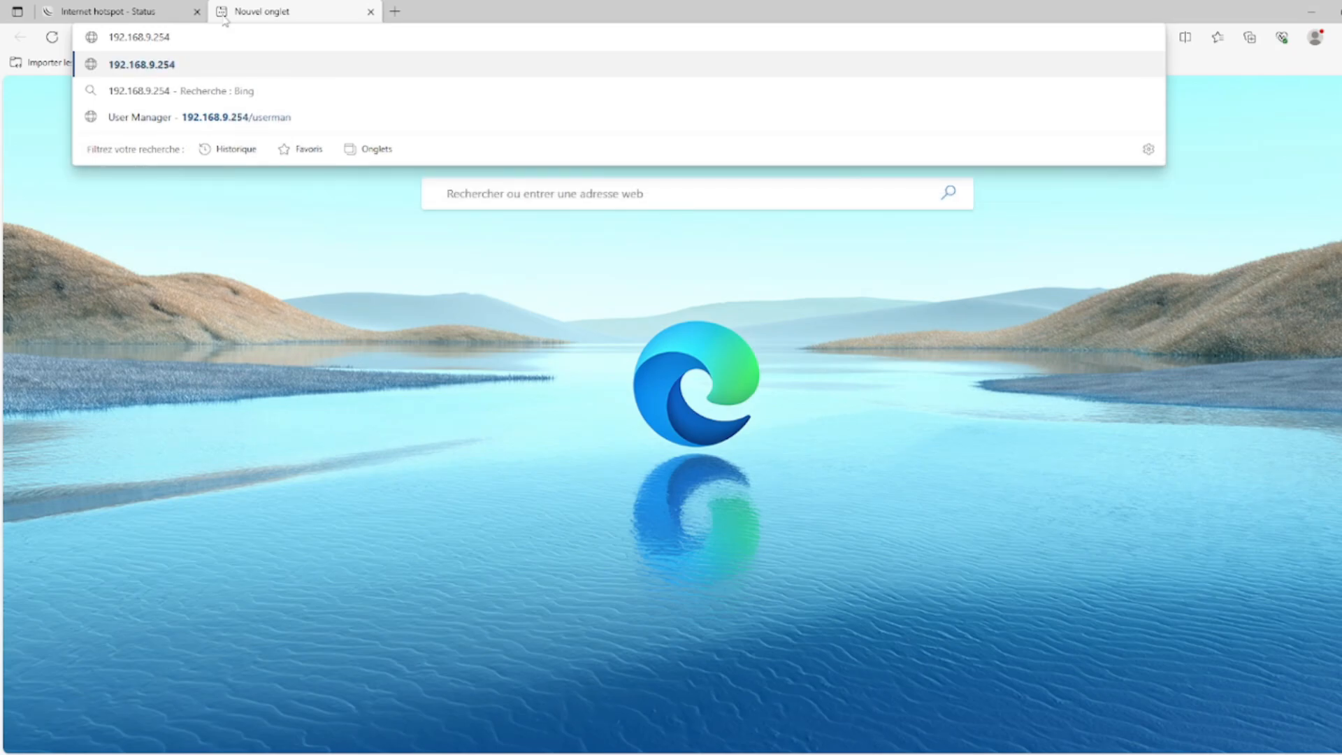
type("/u")
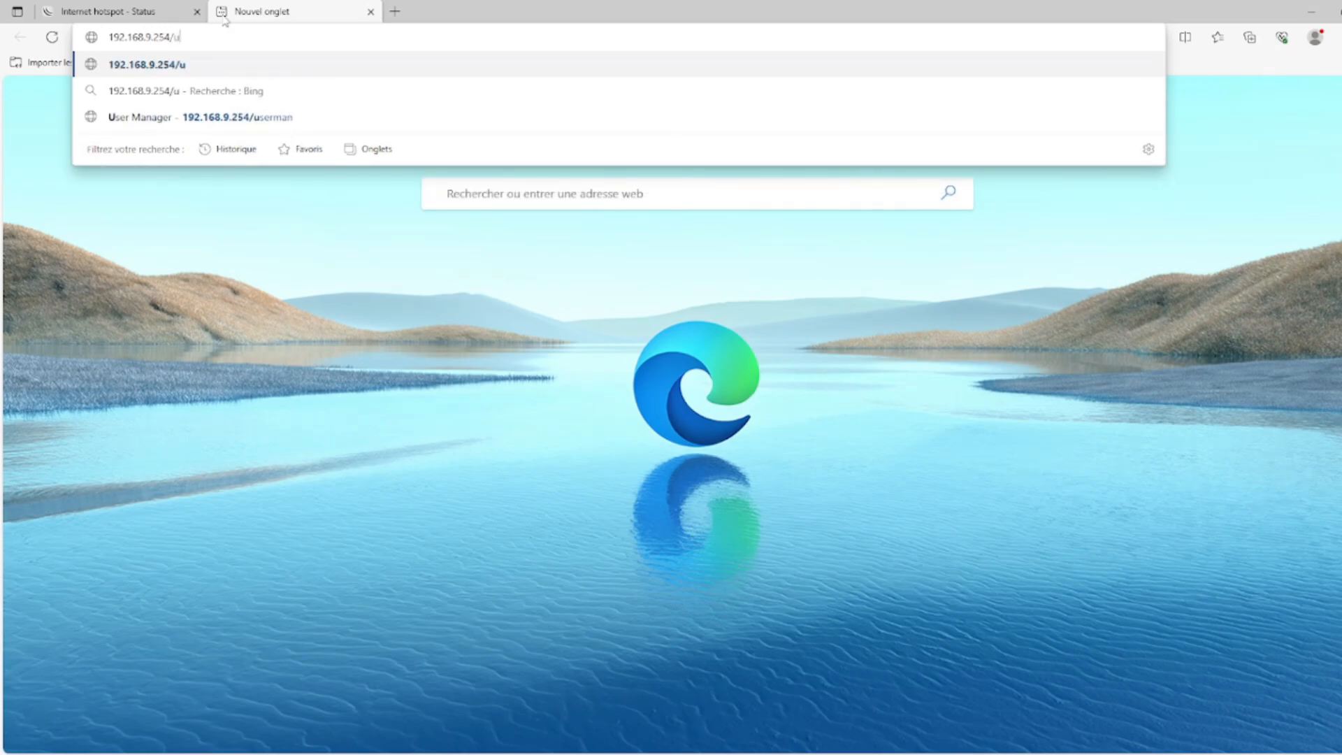
type("serman")
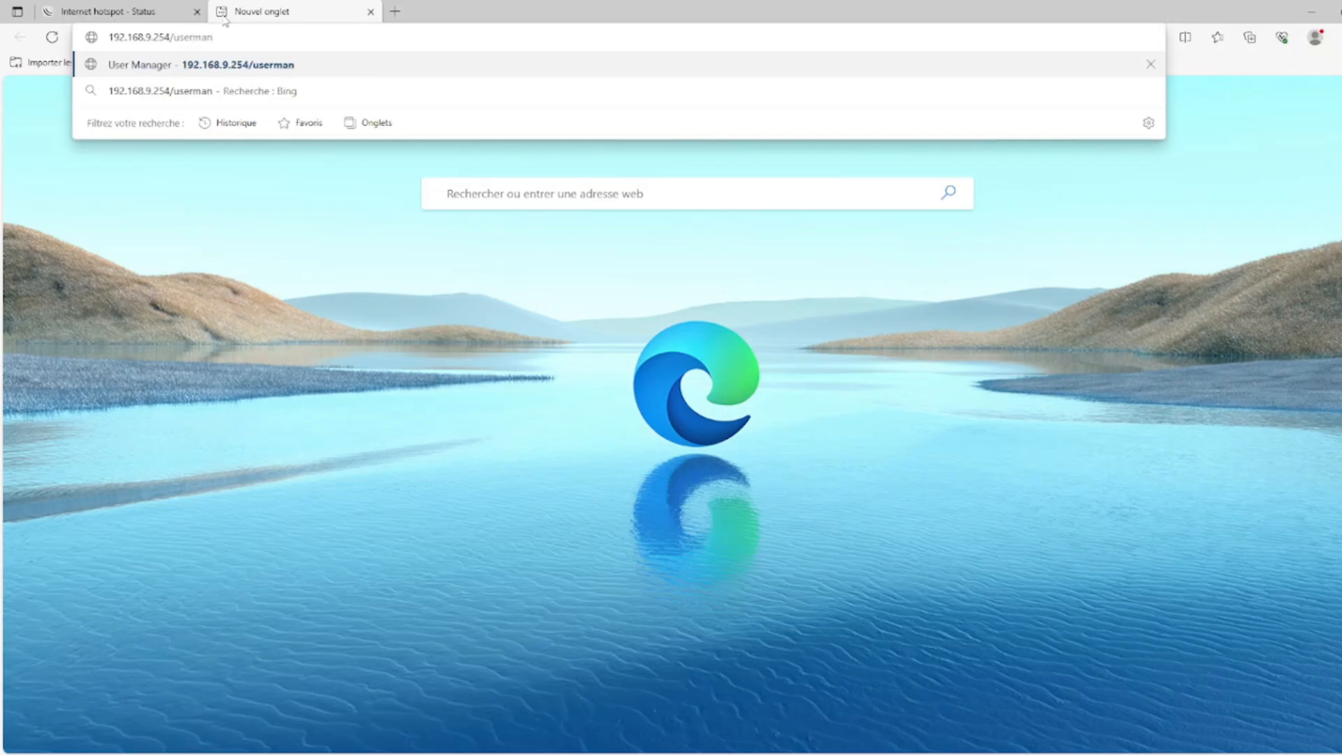
key("Return")
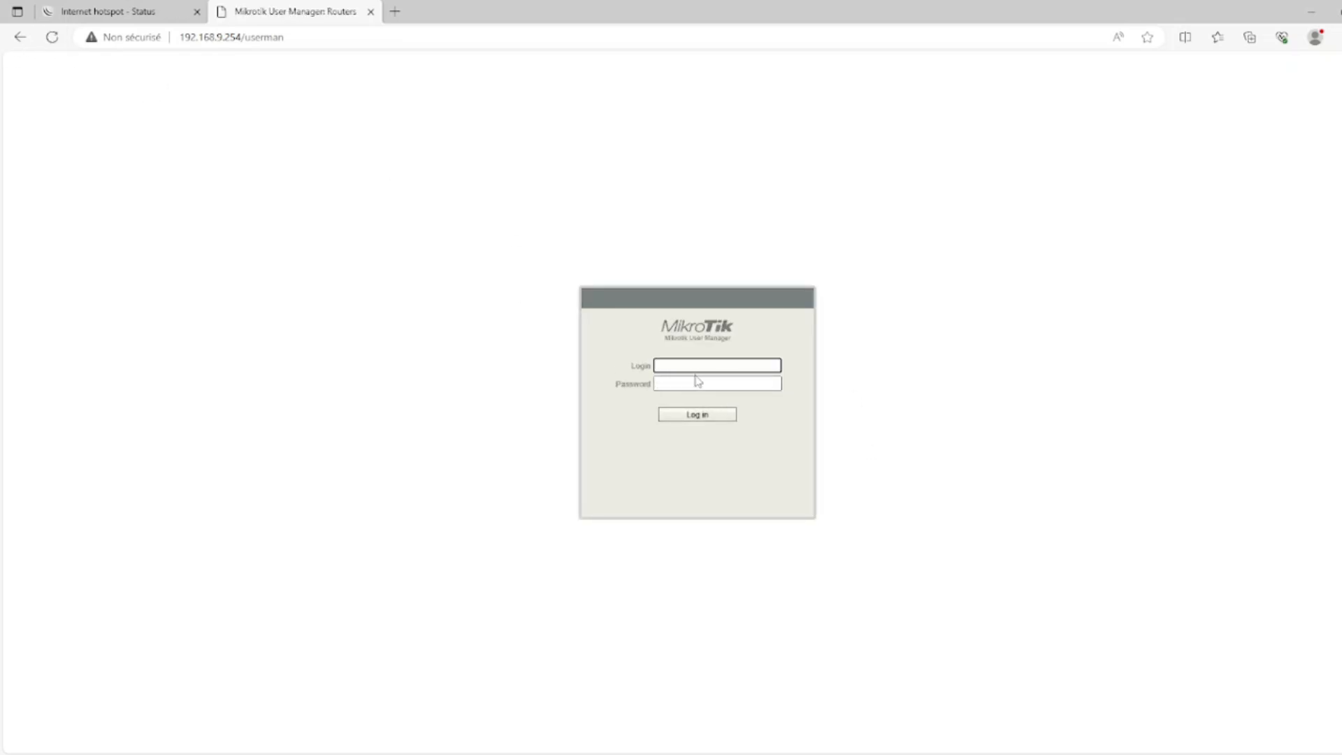
Sign in to User Manager with the admin login and show the empty Routers list
type("dmin")
left_click(716, 416)
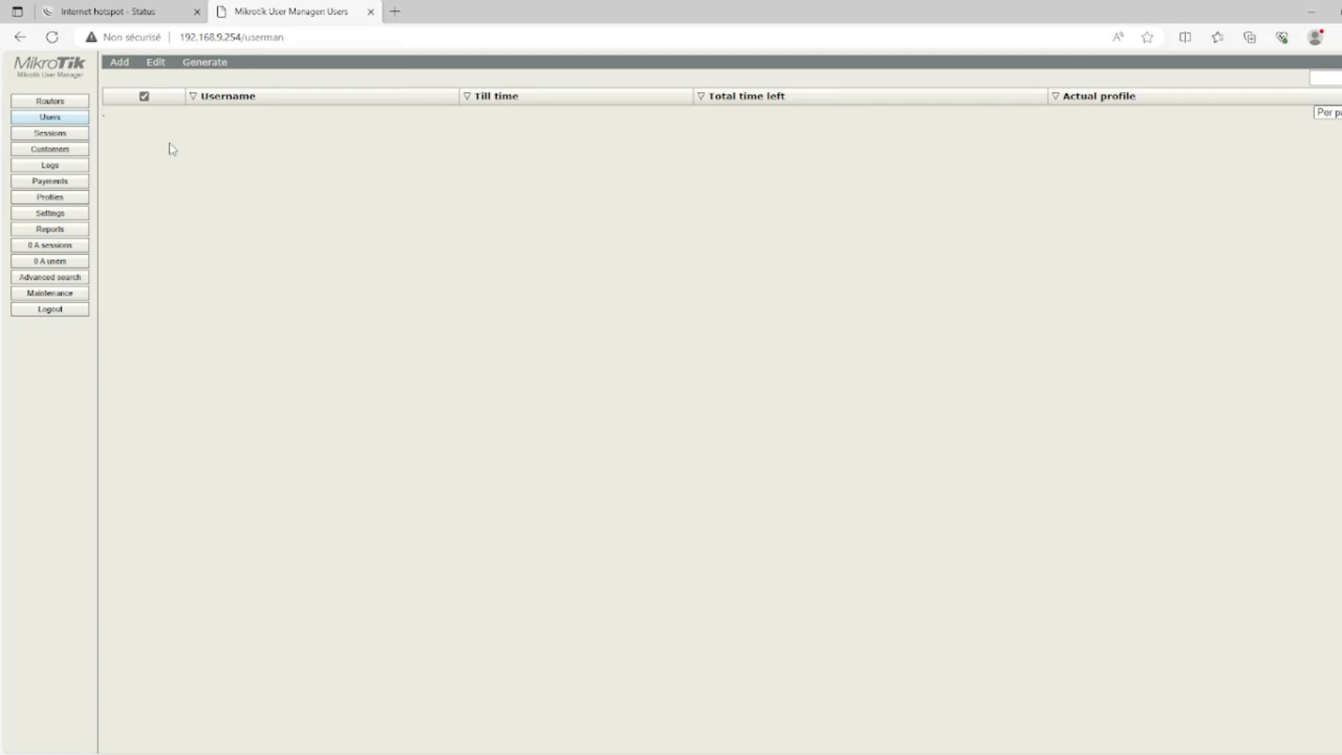
left_click(31, 102)
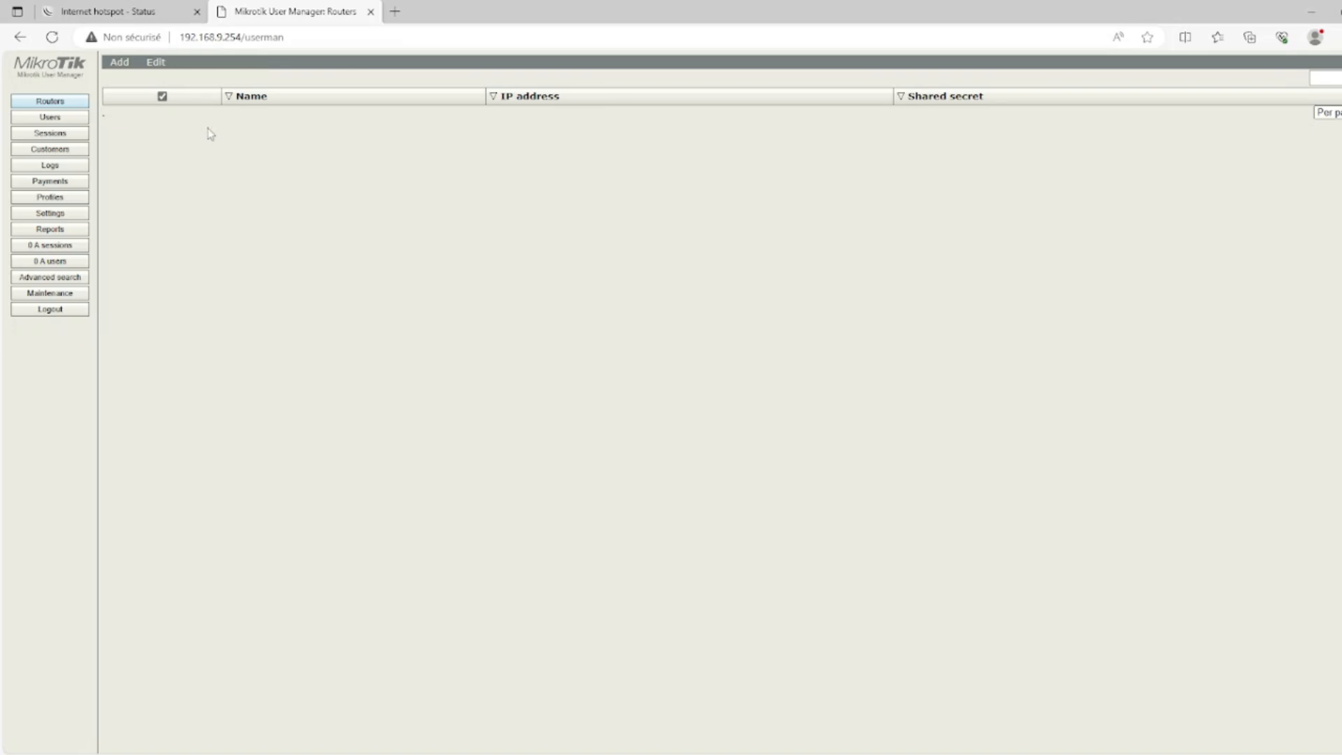
Create router HOTSPOT FORMATION with IP 127.0.0.1 and a shared secret, and save it
left_click(117, 63)
left_click(123, 79)
left_click(717, 307)
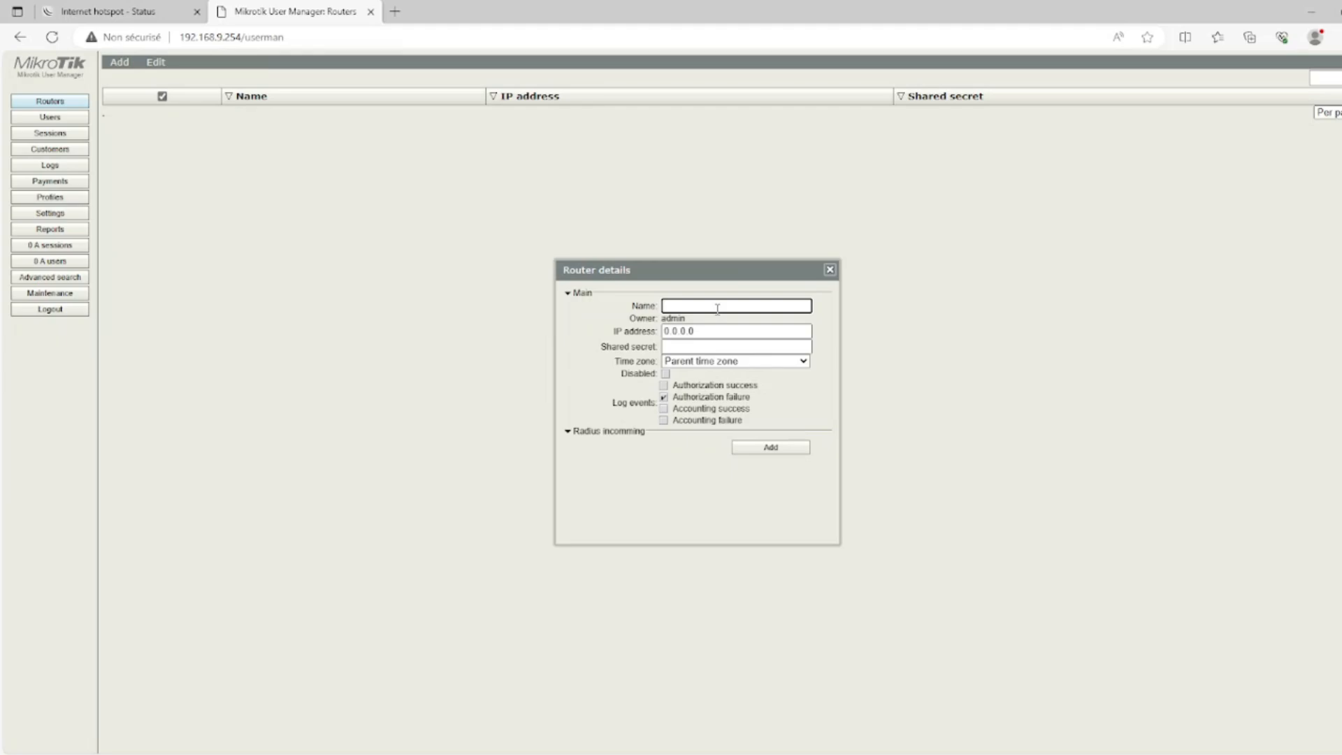
type("HOTSPOT FORMATION")
key("Tab")
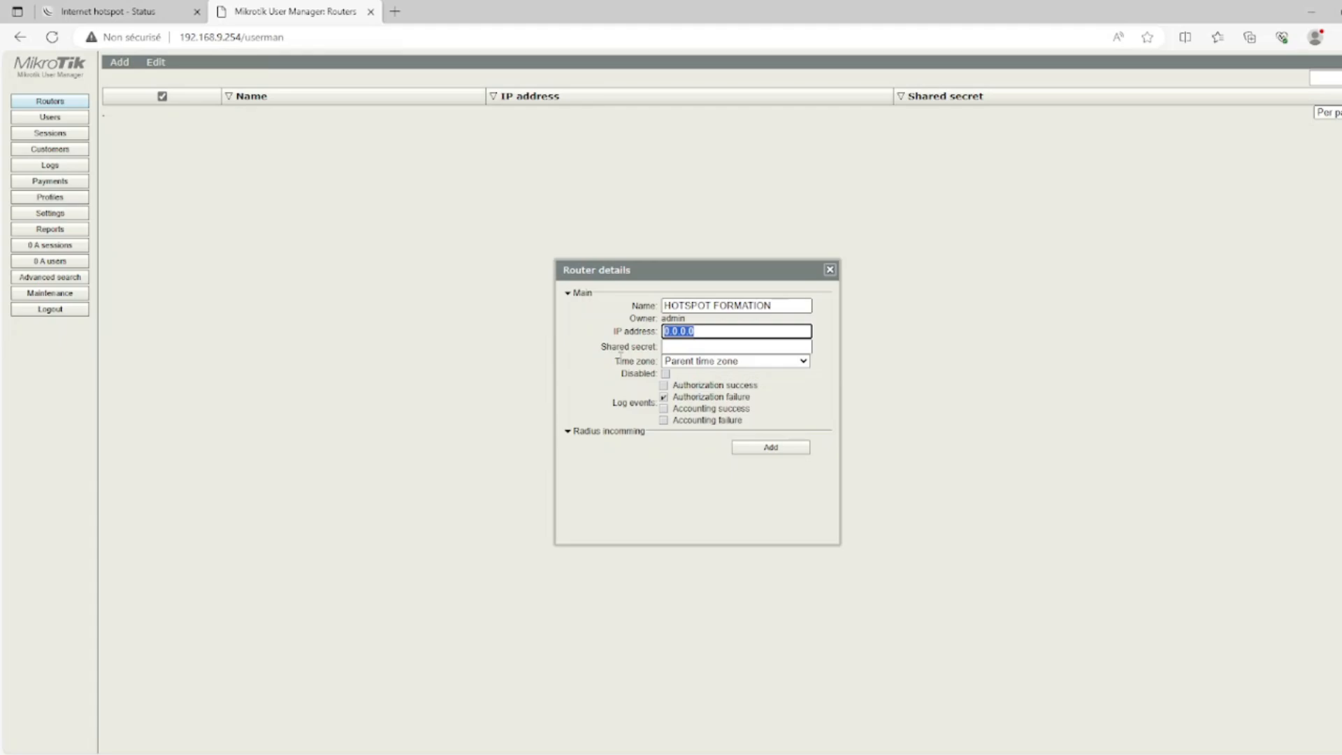
type("127")
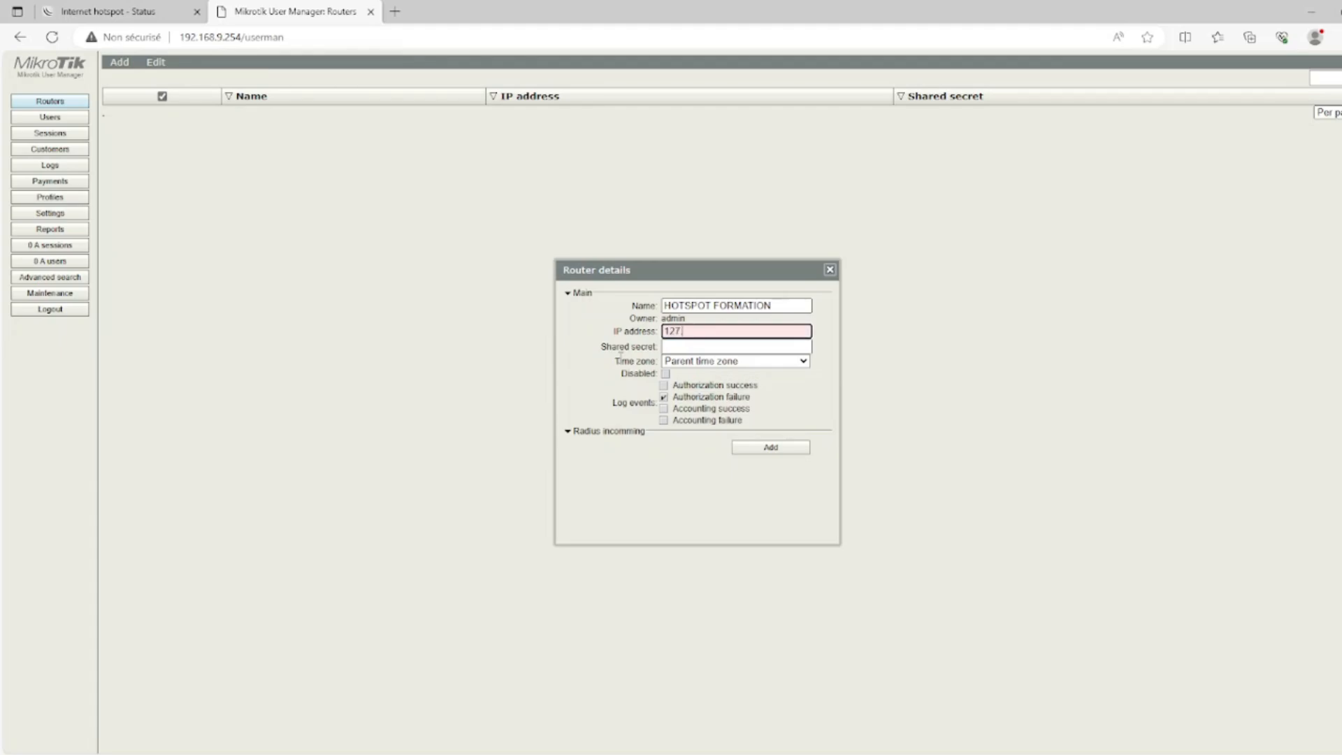
type(".0.0.1")
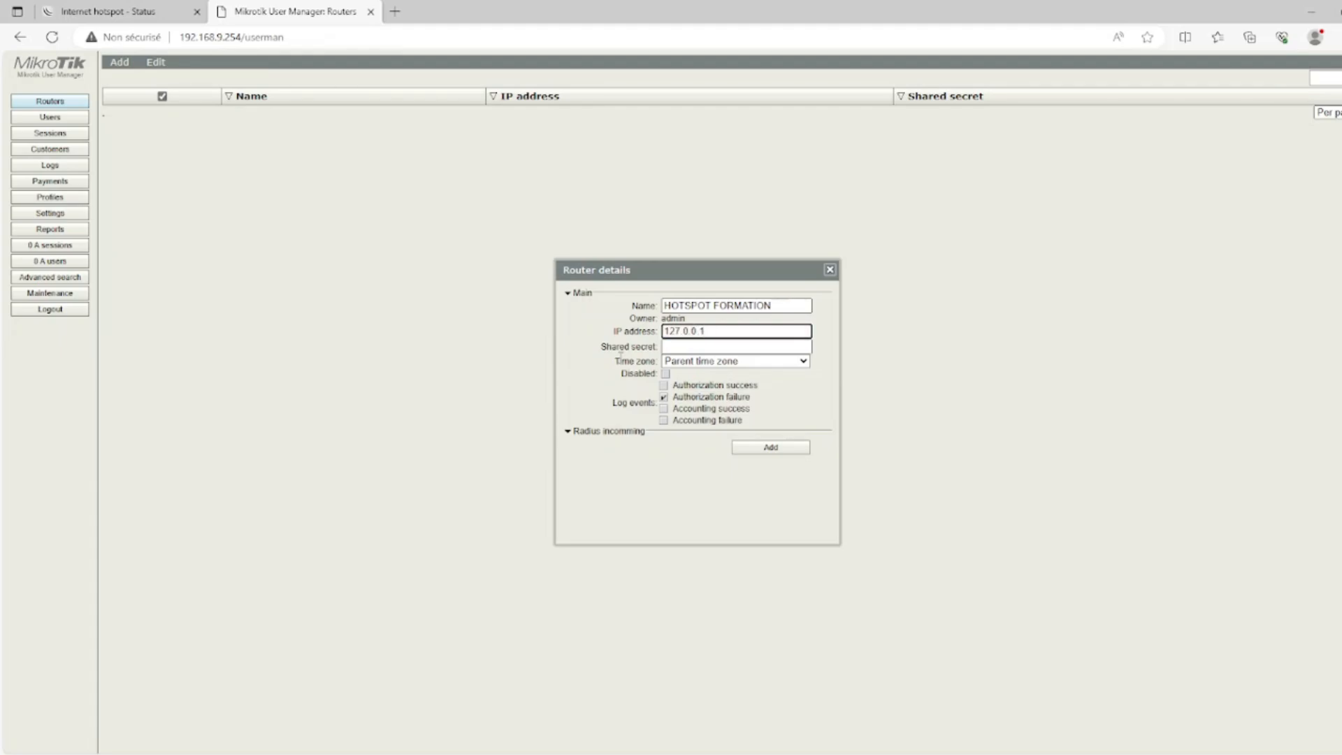
left_click(687, 347)
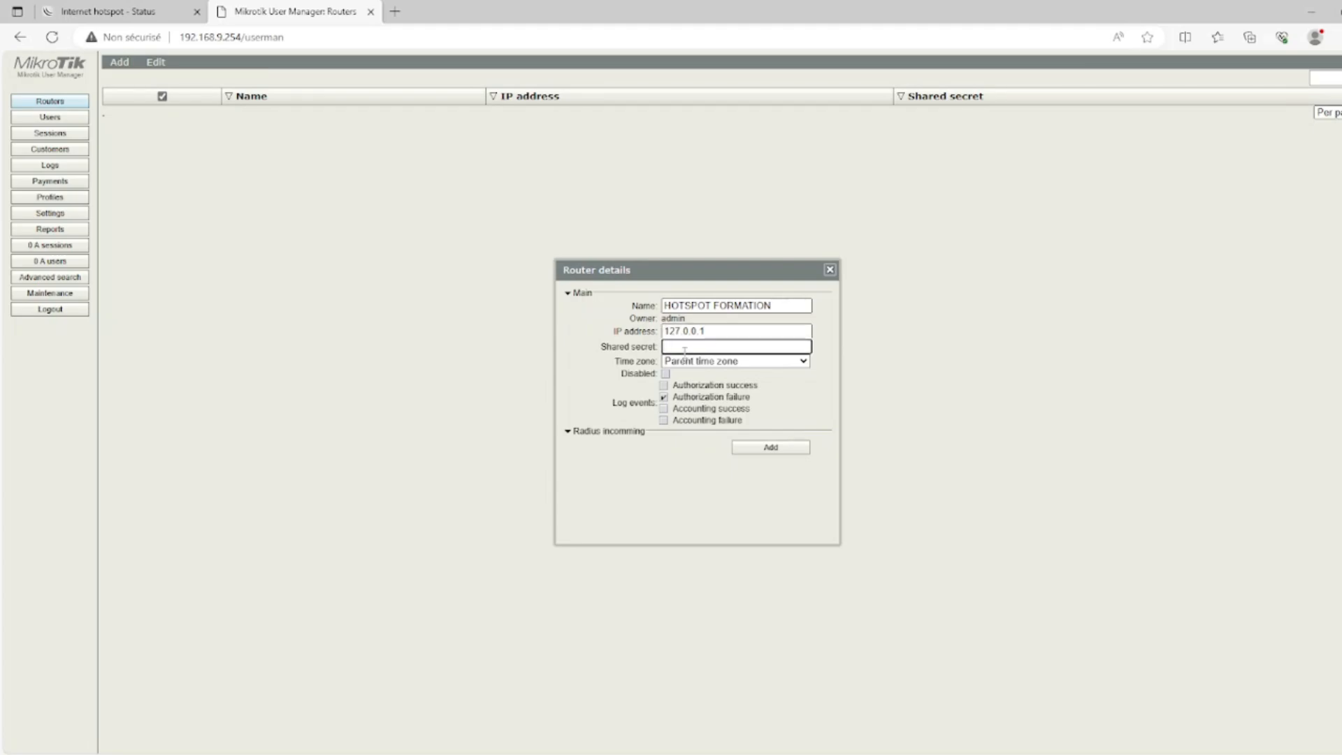
type("0123456789")
left_click(615, 432)
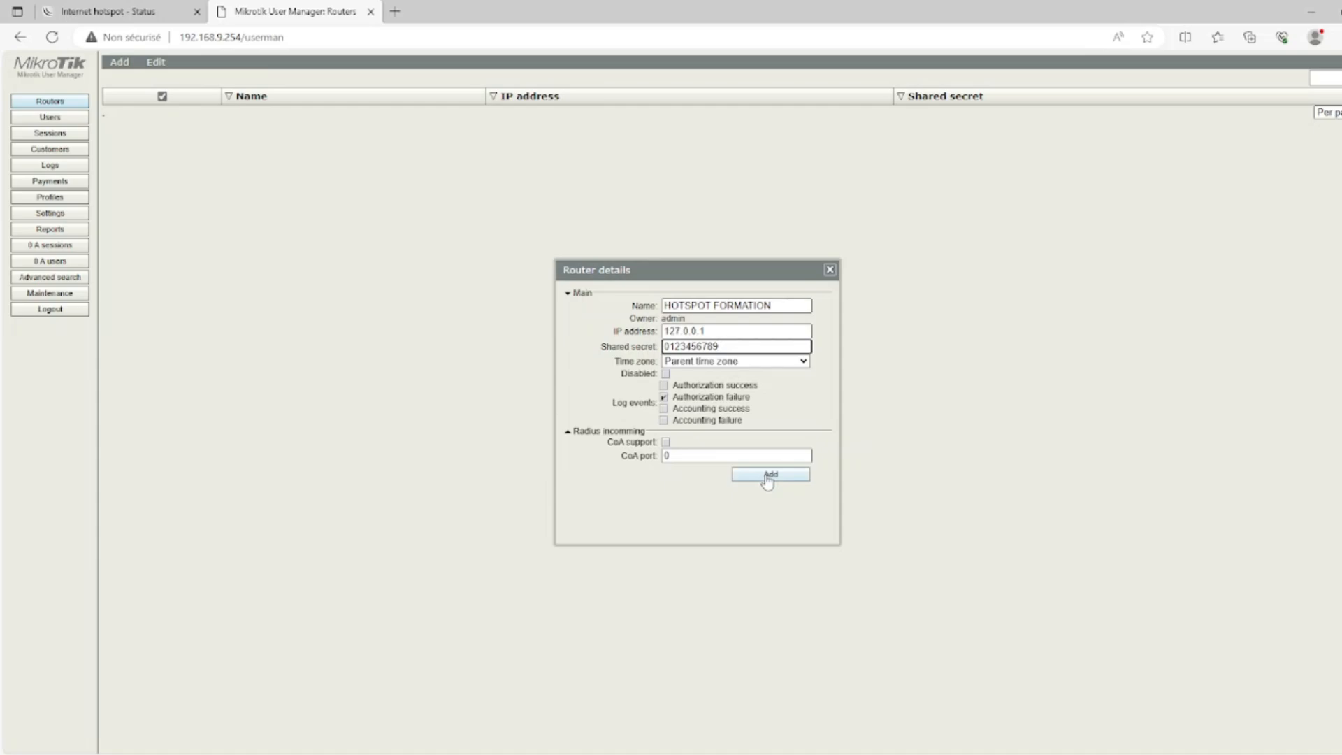
left_click(768, 477)
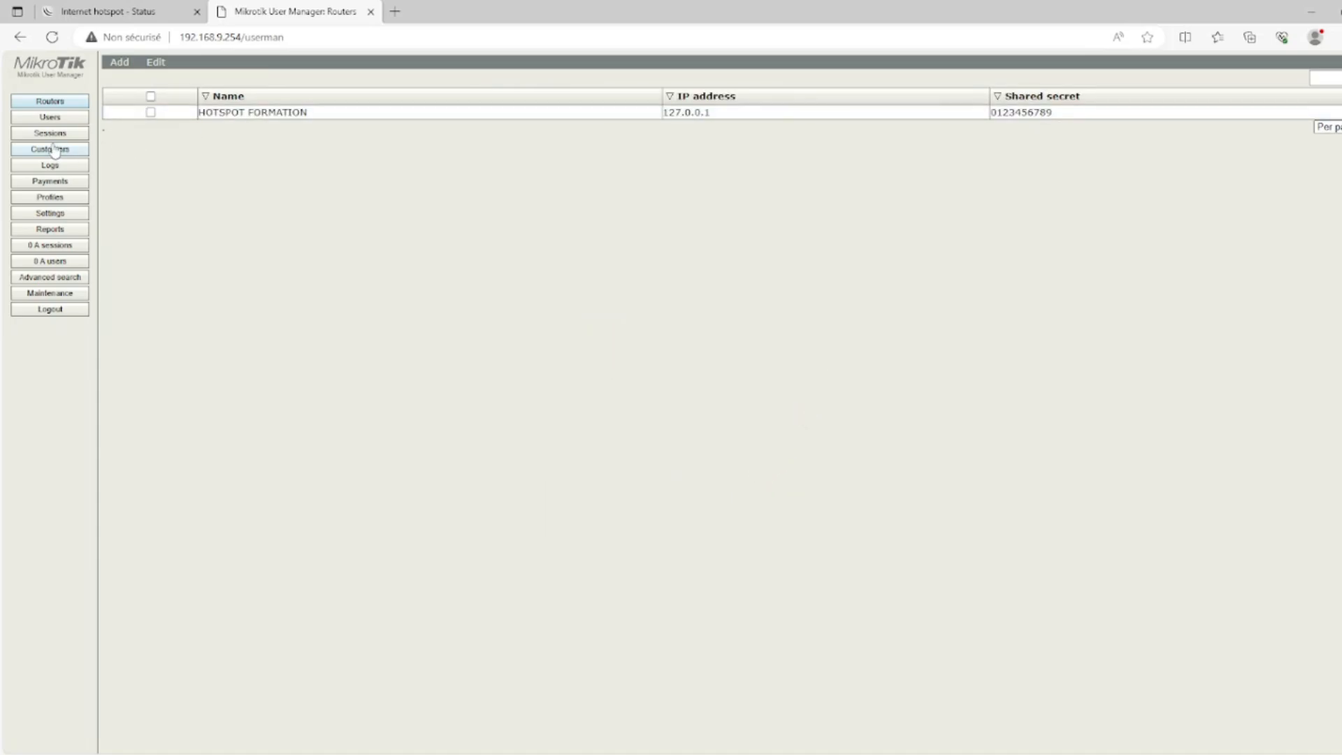
Go to the Users page, start a new user entry, then close the form unsaved
left_click(59, 117)
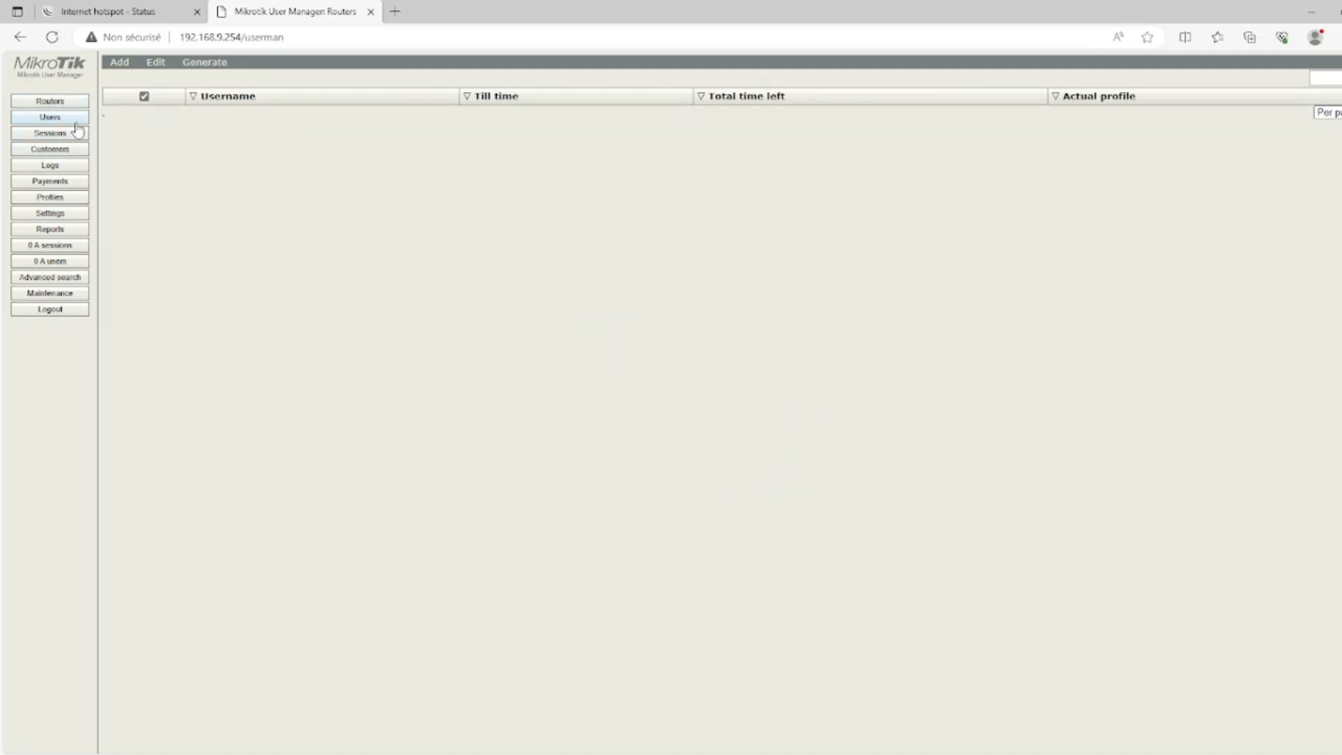
left_click(123, 69)
left_click(138, 89)
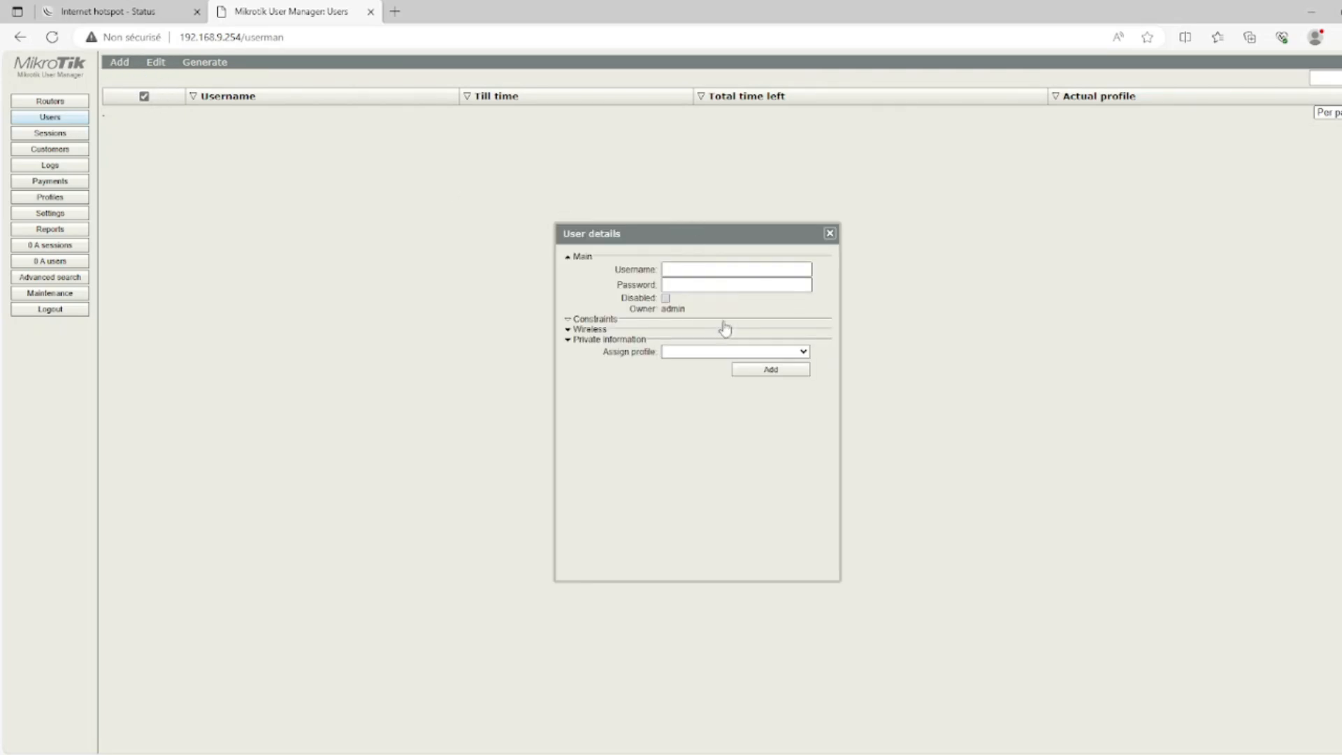
left_click(830, 236)
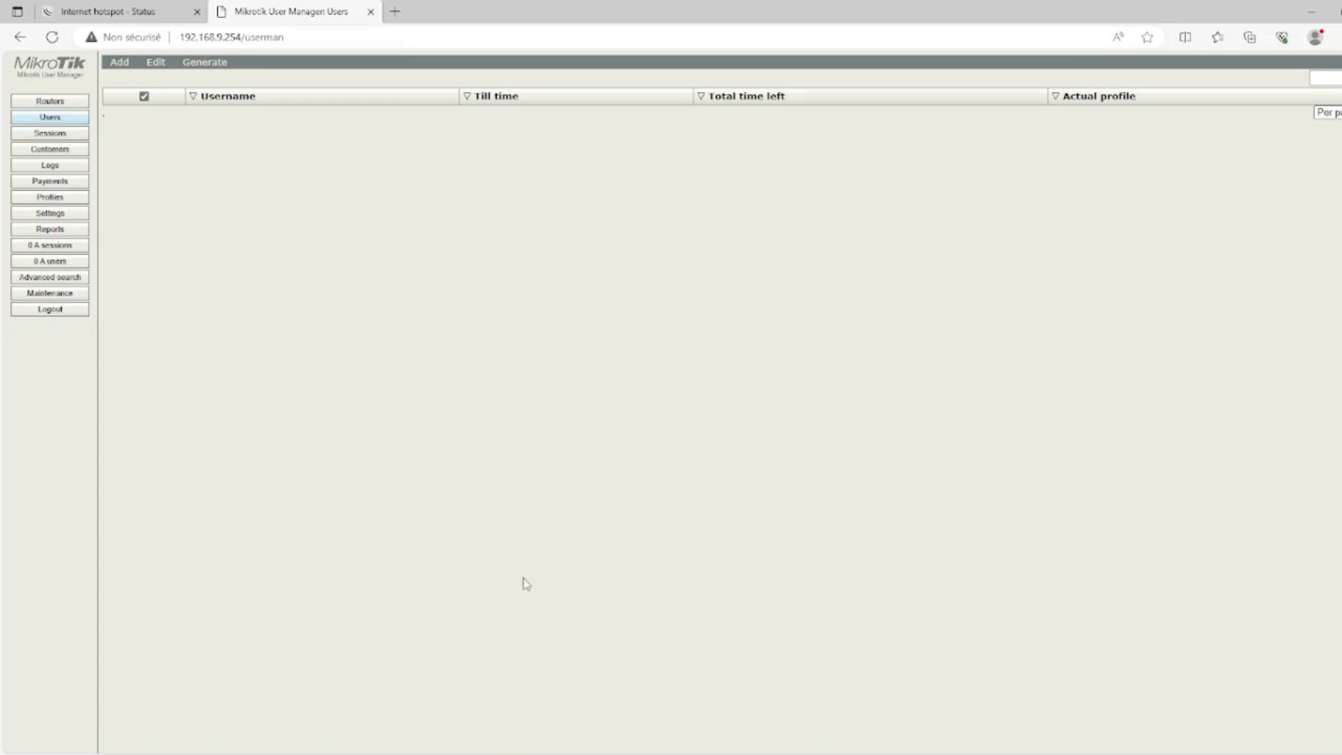
mouse_move(729, 754)
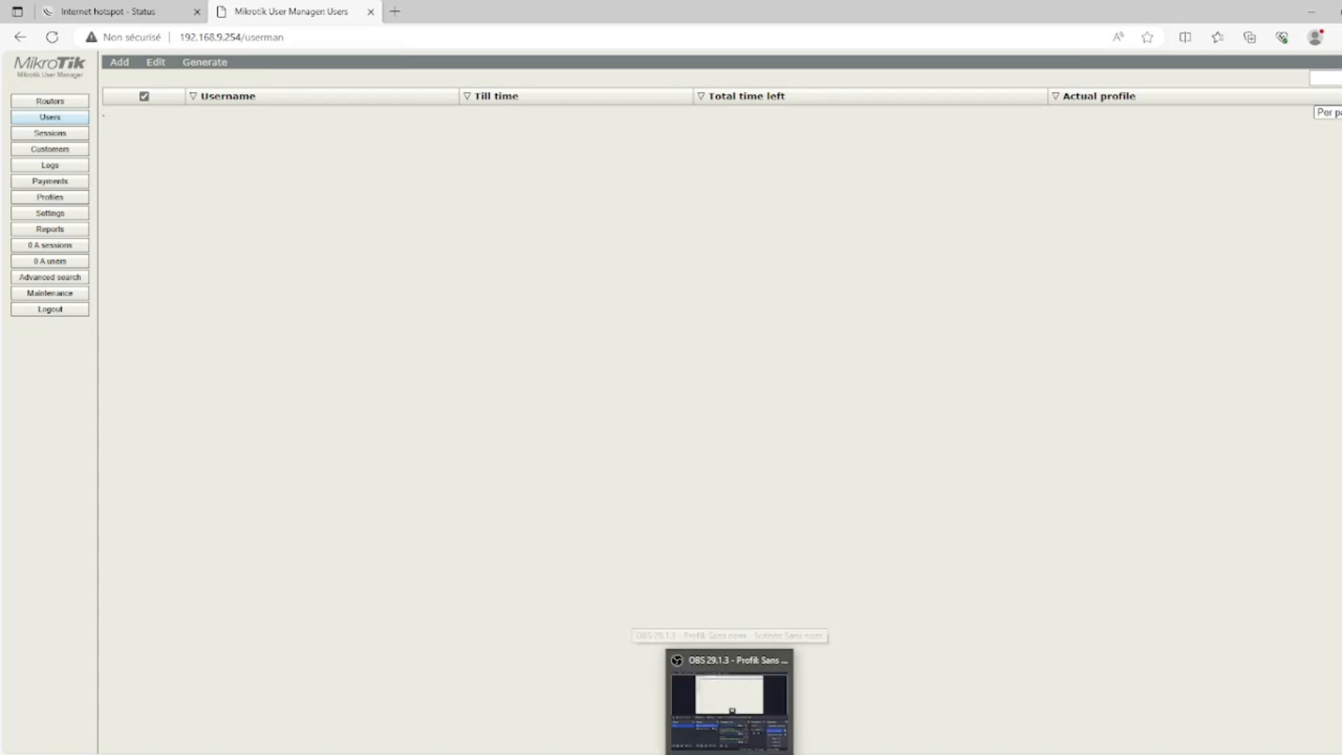